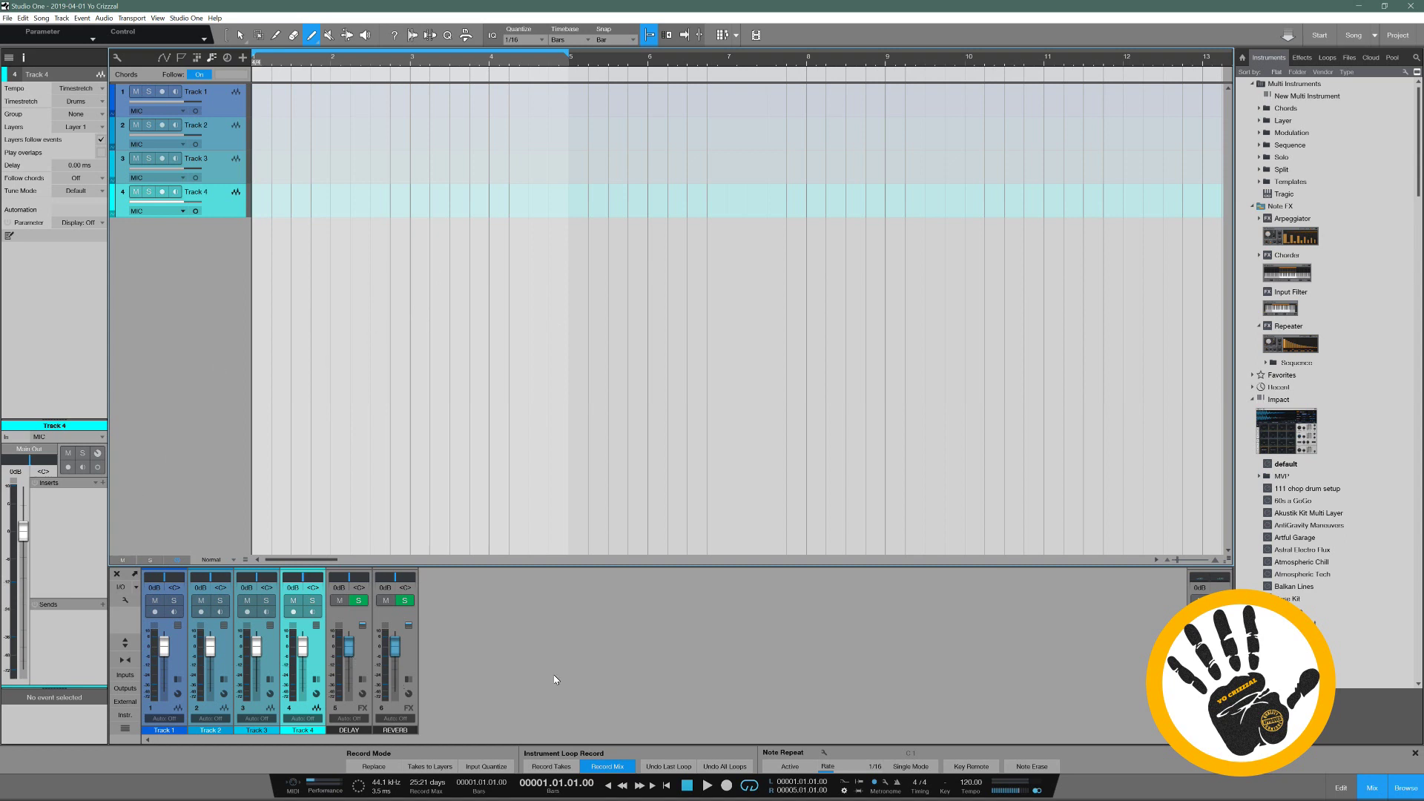
Show the audio editor and place BBox - Kick.wav from the drum samples' Misc folder at the start of Track 1
{"action": "left_click", "coordinate": [1342, 787]}
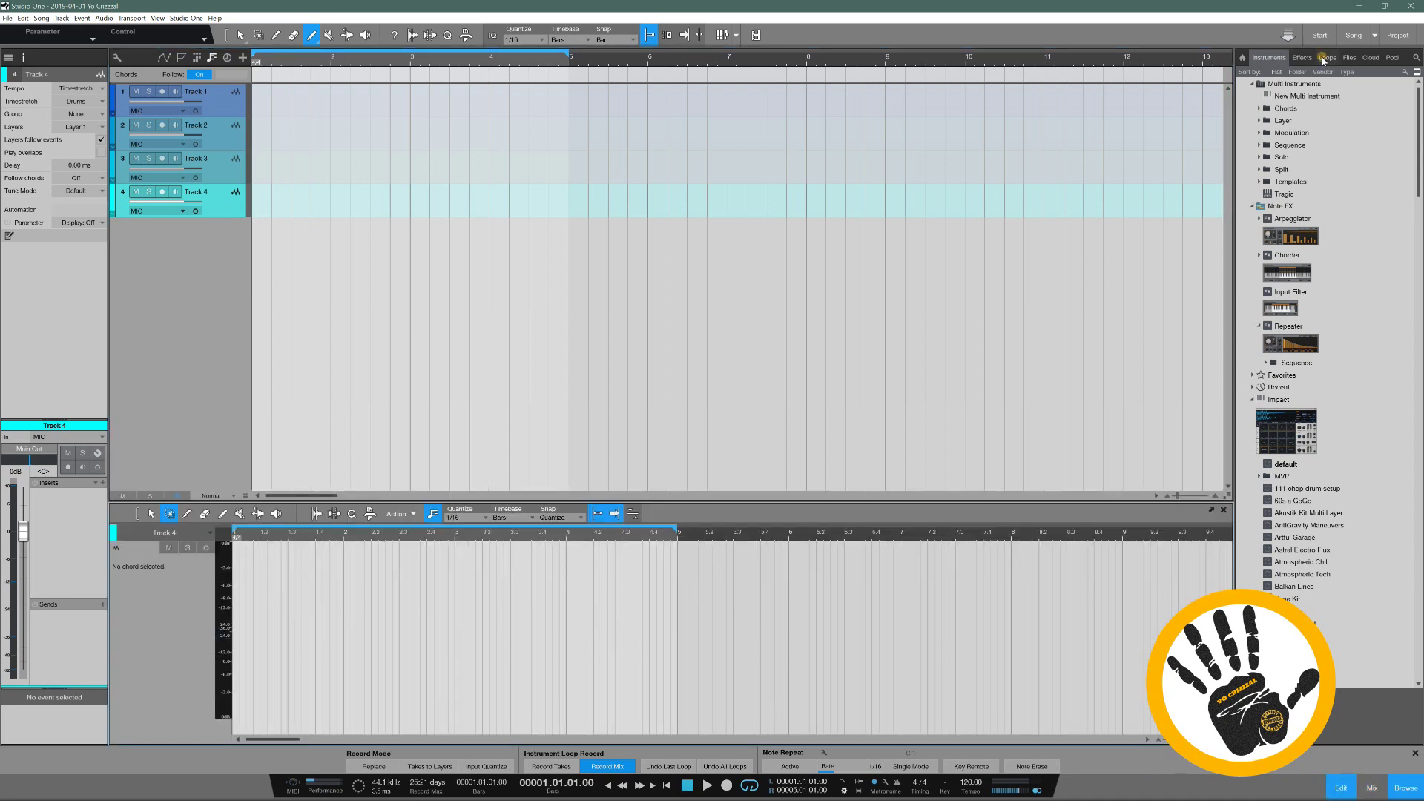
{"action": "left_click", "coordinate": [1349, 58]}
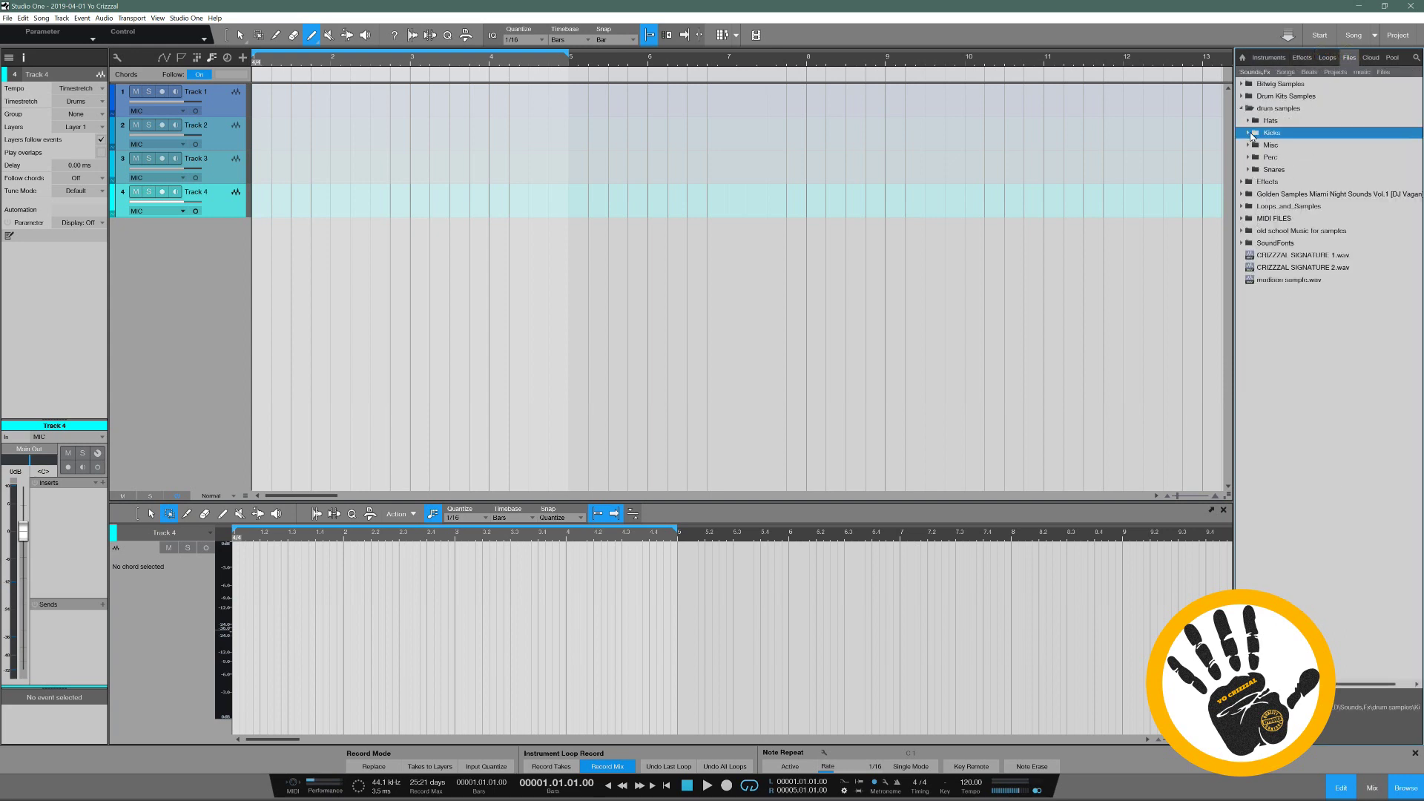
{"action": "left_click", "coordinate": [1248, 145]}
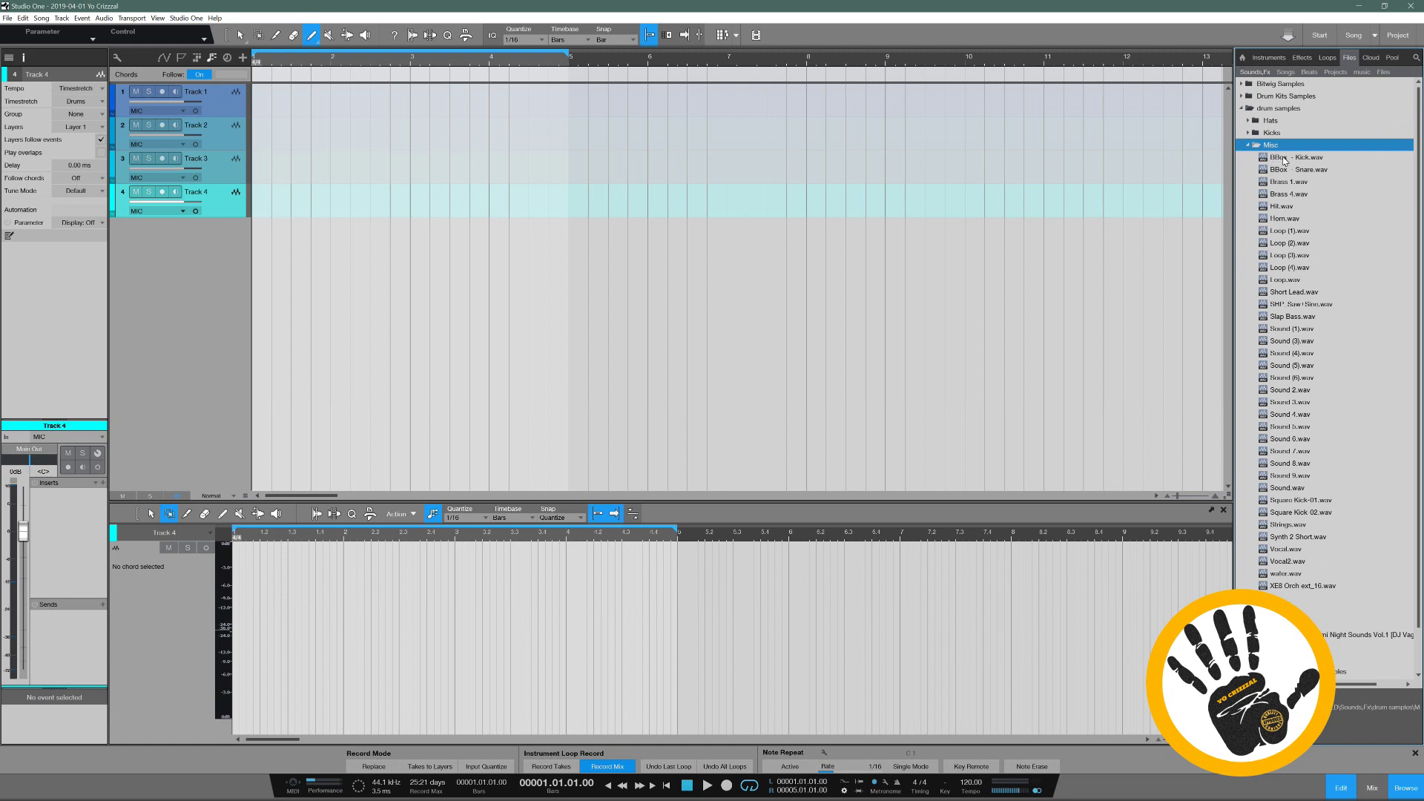
{"action": "left_click_drag", "start_coordinate": [1282, 157], "coordinate": [261, 84]}
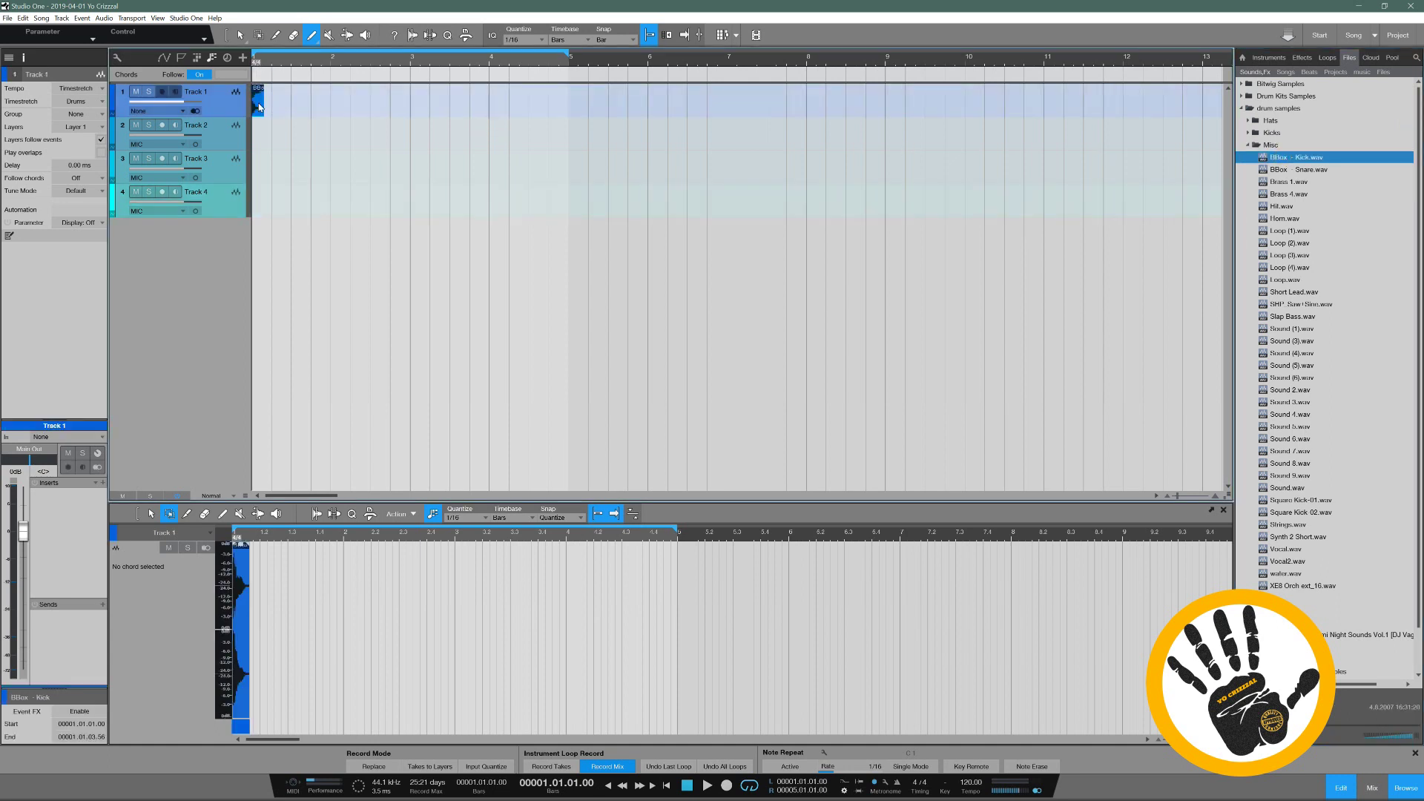
Duplicate the kick event at one-beat intervals along Track 1 up to bar 4, beat 3
{"action": "right_click", "coordinate": [291, 111]}
{"action": "left_click", "coordinate": [320, 120]}
{"action": "key", "text": "ctrl+d"}
{"action": "key", "text": "ctrl+d"}
{"action": "key", "text": "ctrl+d"}
{"action": "key", "text": "ctrl+d"}
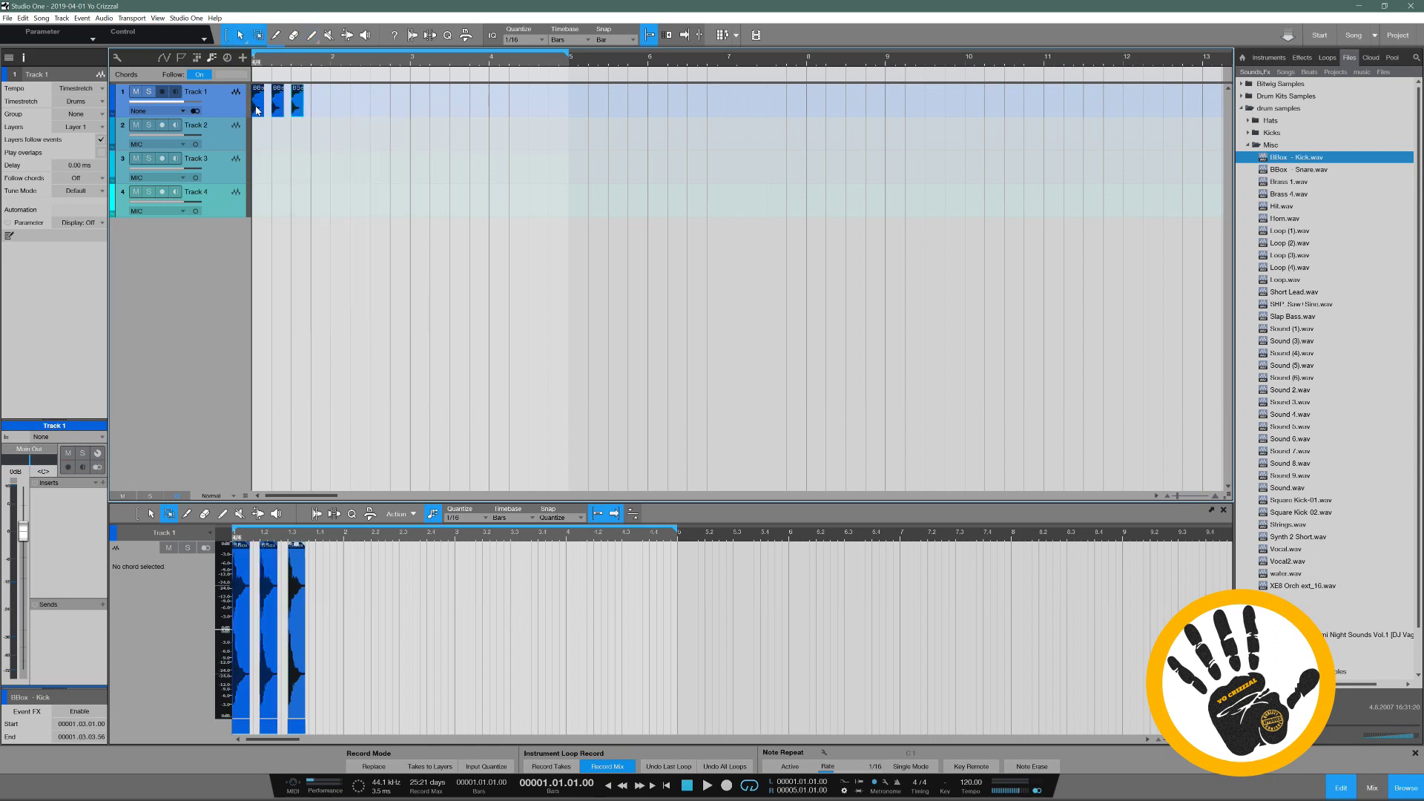
{"action": "key", "text": "ctrl+d"}
{"action": "key", "text": "ctrl+d"}
{"action": "key", "text": "ctrl+d"}
{"action": "key", "text": "ctrl+d"}
{"action": "key", "text": "ctrl+d"}
{"action": "key", "text": "ctrl+d"}
{"action": "key", "text": "ctrl+d"}
{"action": "key", "text": "ctrl+d"}
{"action": "key", "text": "ctrl+d"}
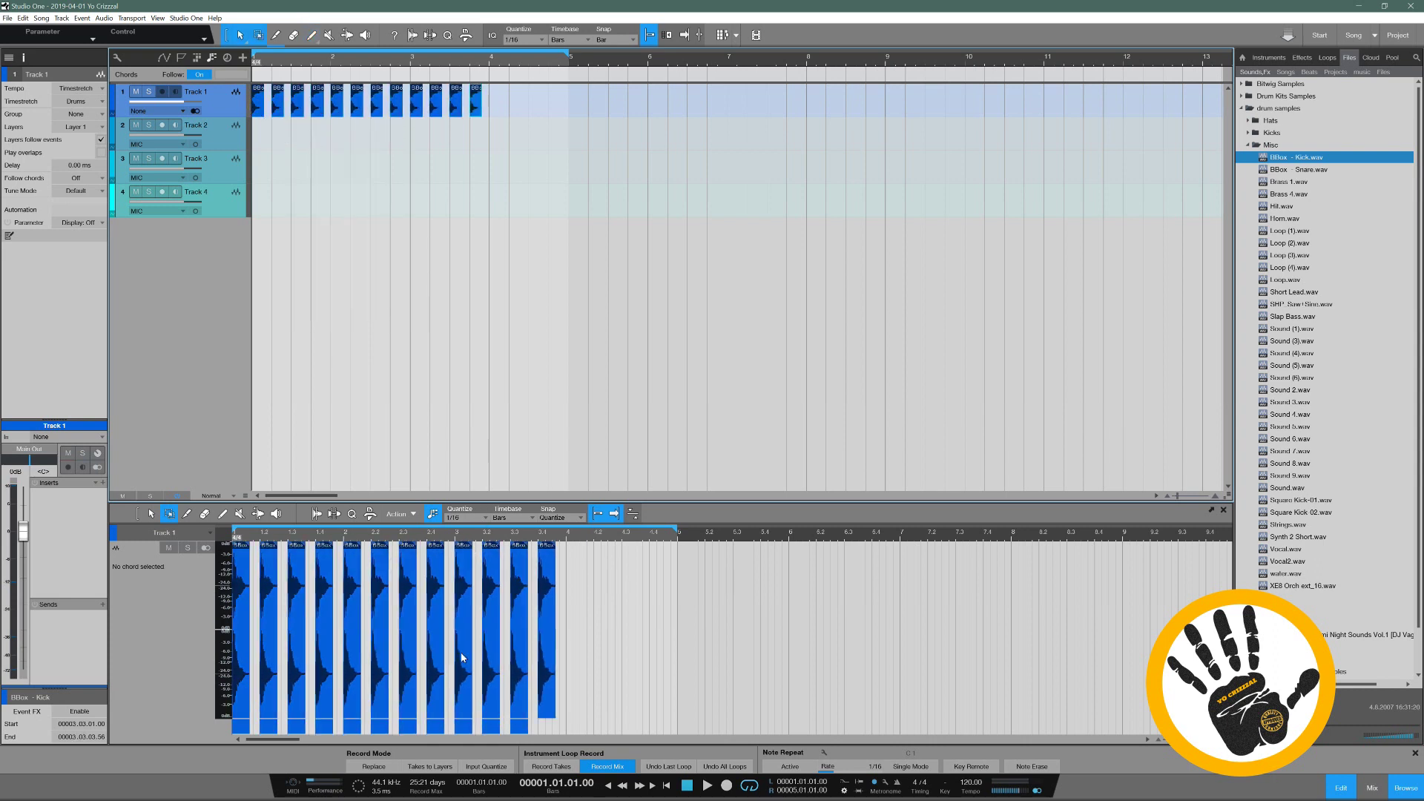
{"action": "key", "text": "ctrl+d"}
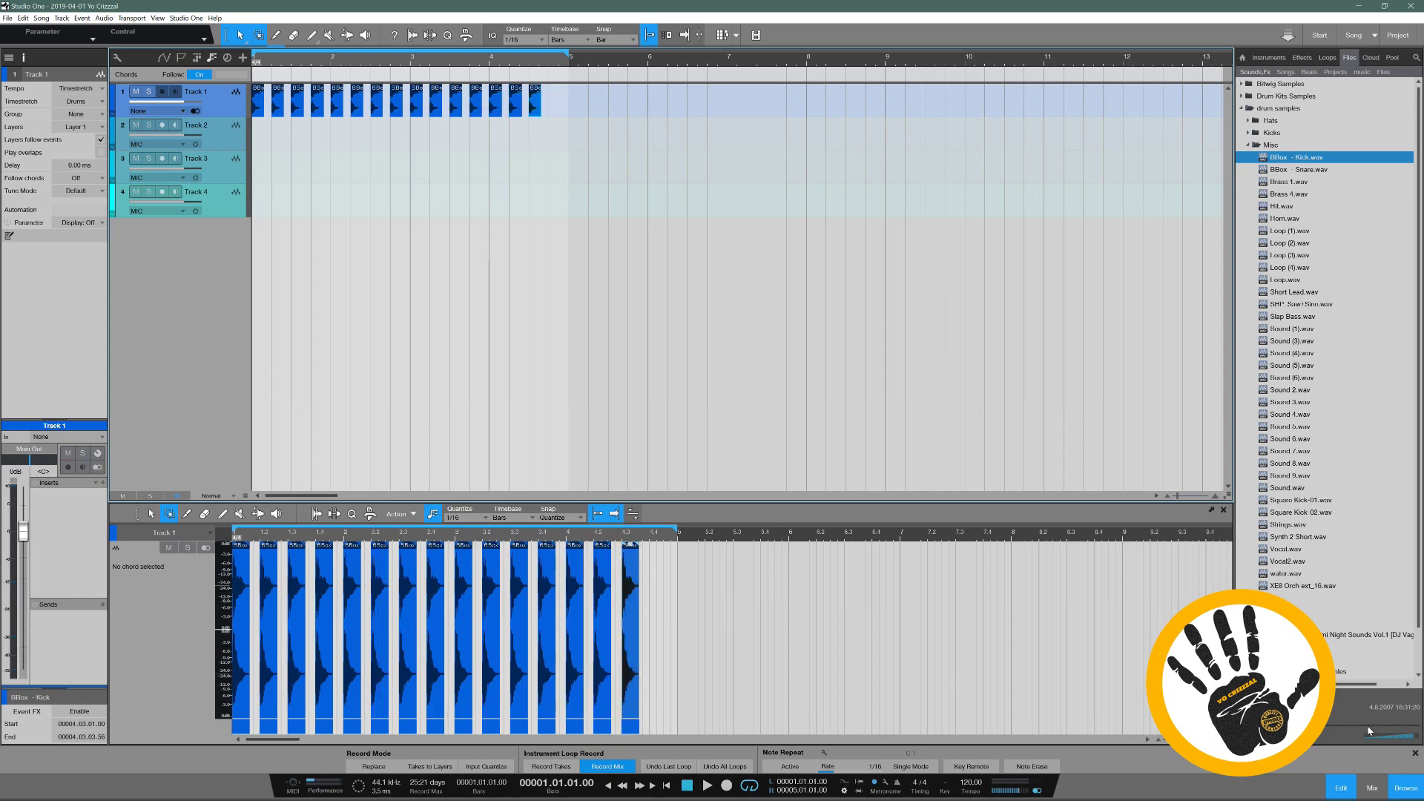
Show the mixing console, stretch it over the full arrangement height and shrink it back to the lower part
{"action": "left_click", "coordinate": [1371, 789]}
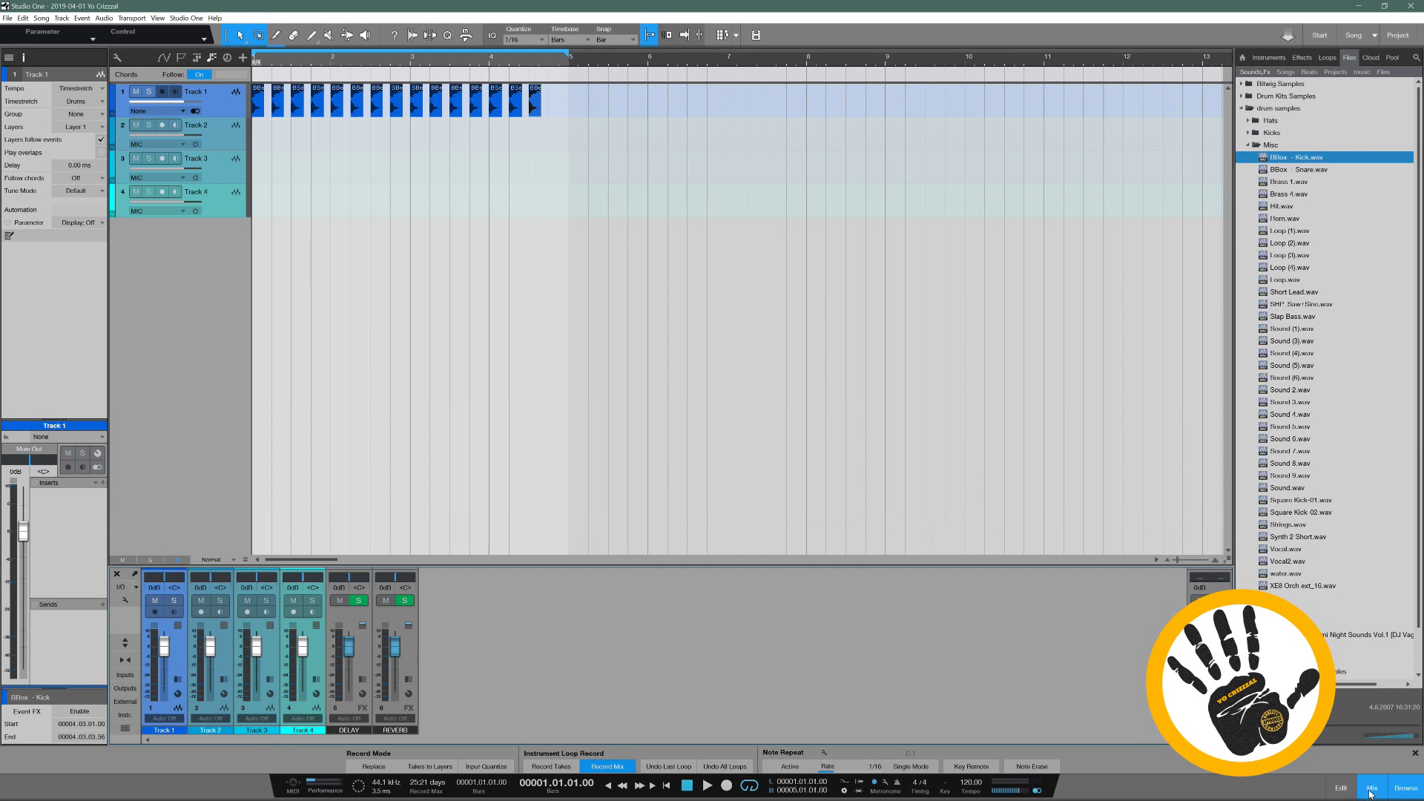
{"action": "left_click", "coordinate": [701, 565]}
{"action": "left_click_drag", "start_coordinate": [700, 529], "coordinate": [683, 66]}
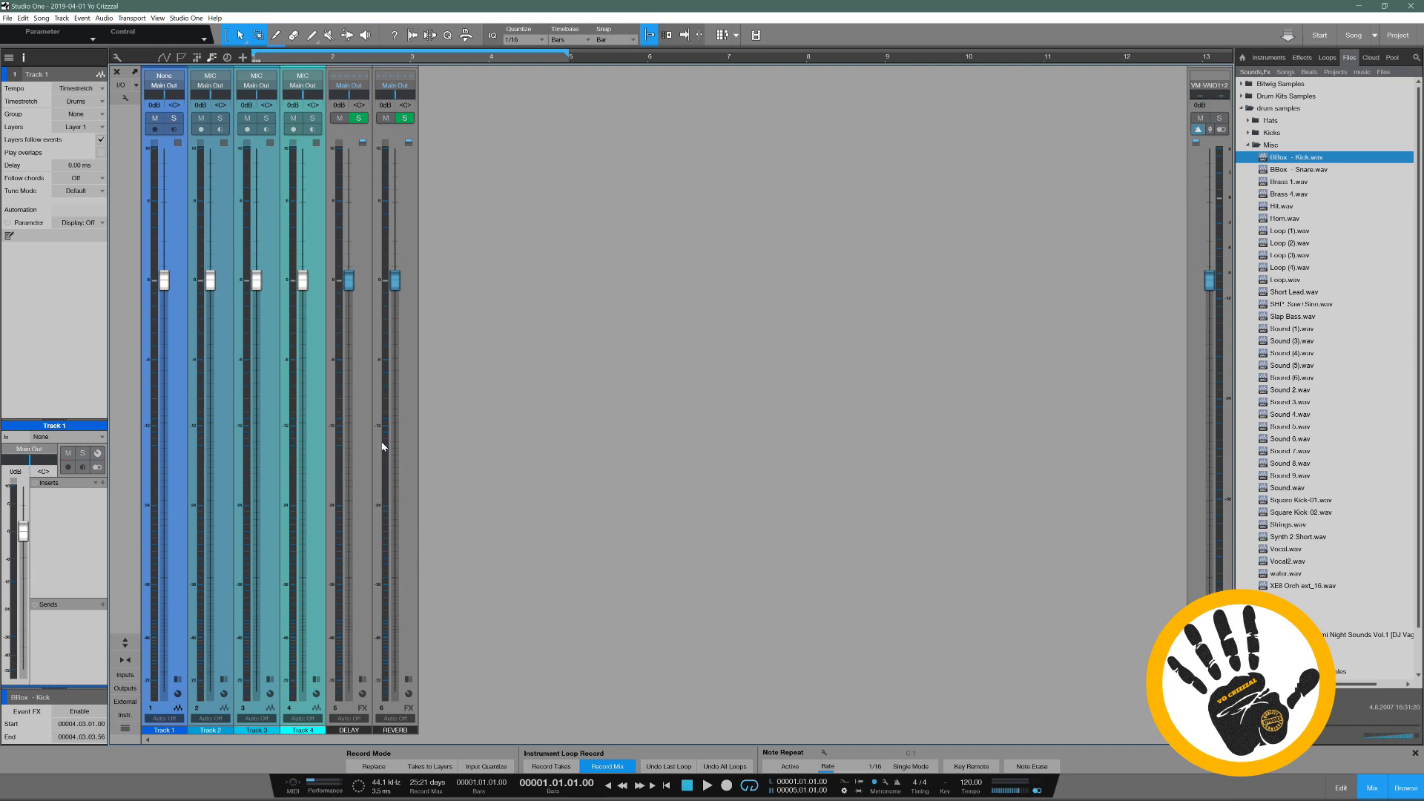
{"action": "left_click", "coordinate": [376, 64]}
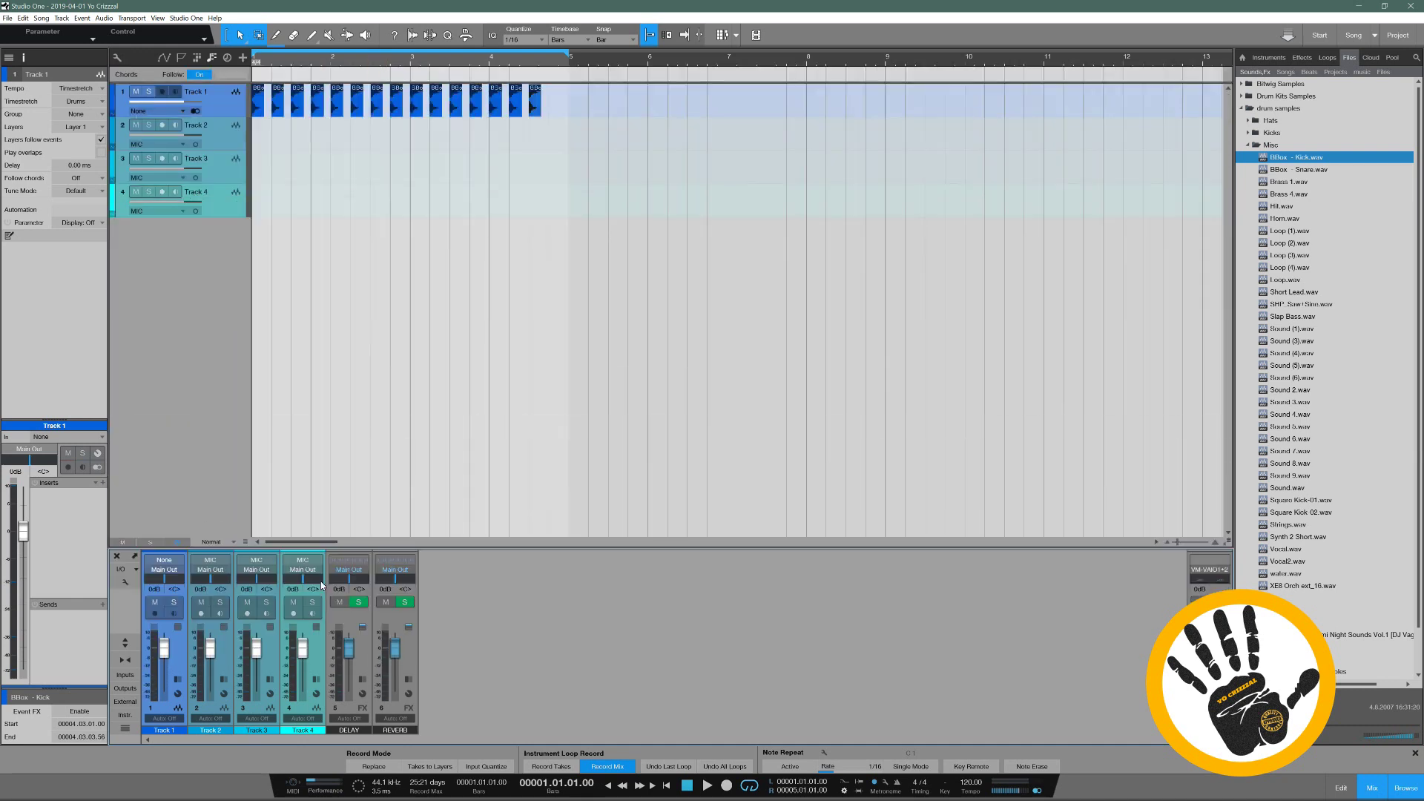
Hide the browser and switch the lower pane from the console to the audio editor and back
{"action": "left_click", "coordinate": [1406, 788]}
{"action": "left_click", "coordinate": [1406, 788]}
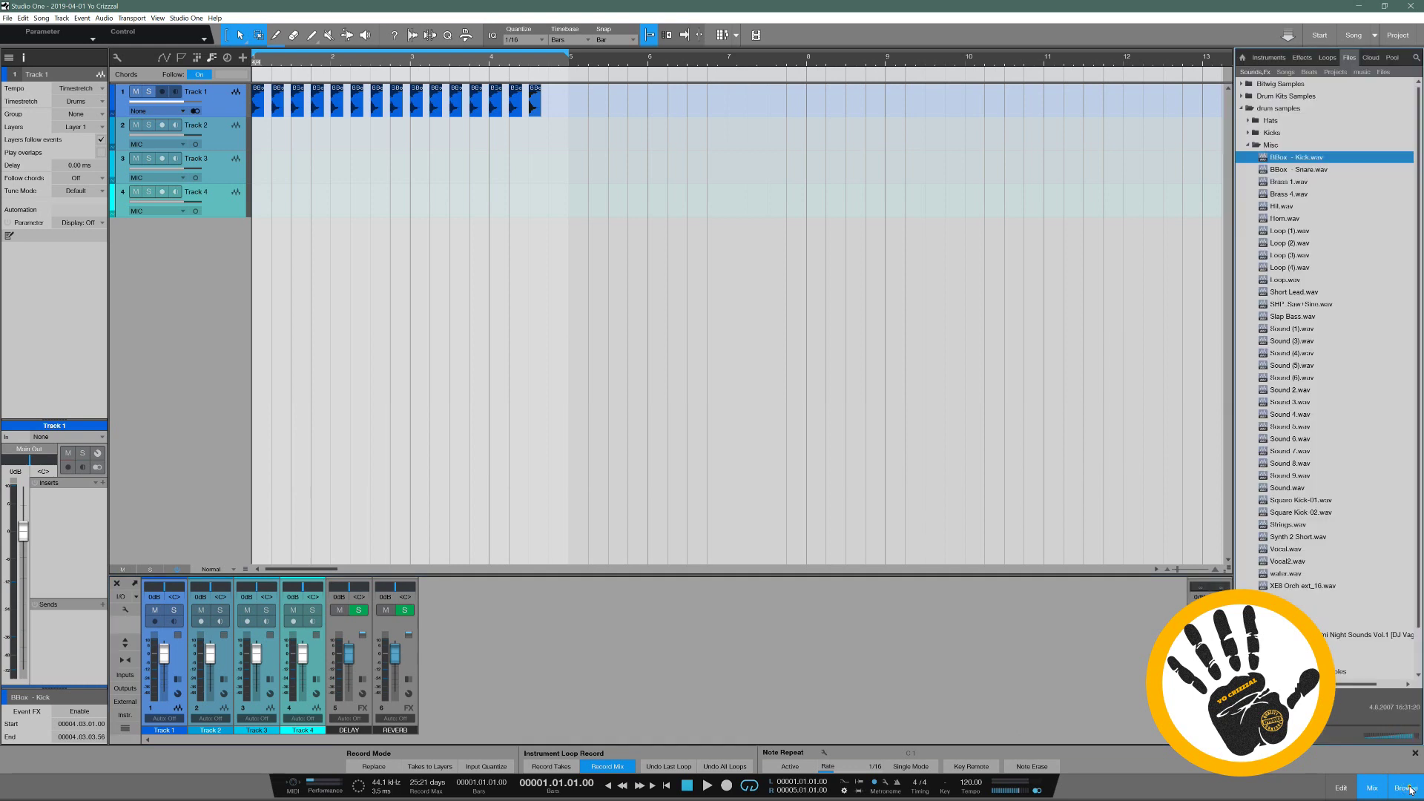
{"action": "left_click", "coordinate": [1409, 788]}
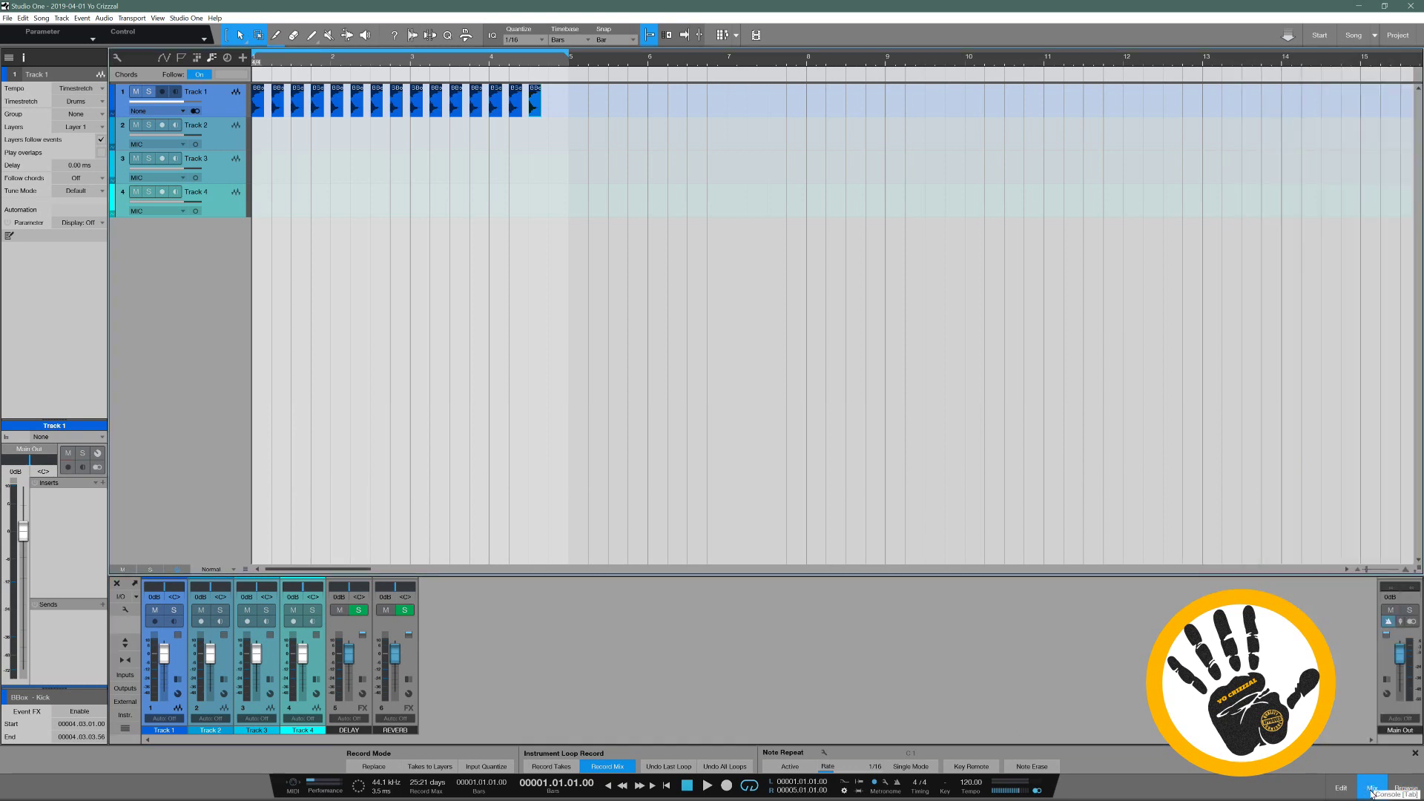
{"action": "left_click", "coordinate": [1346, 788]}
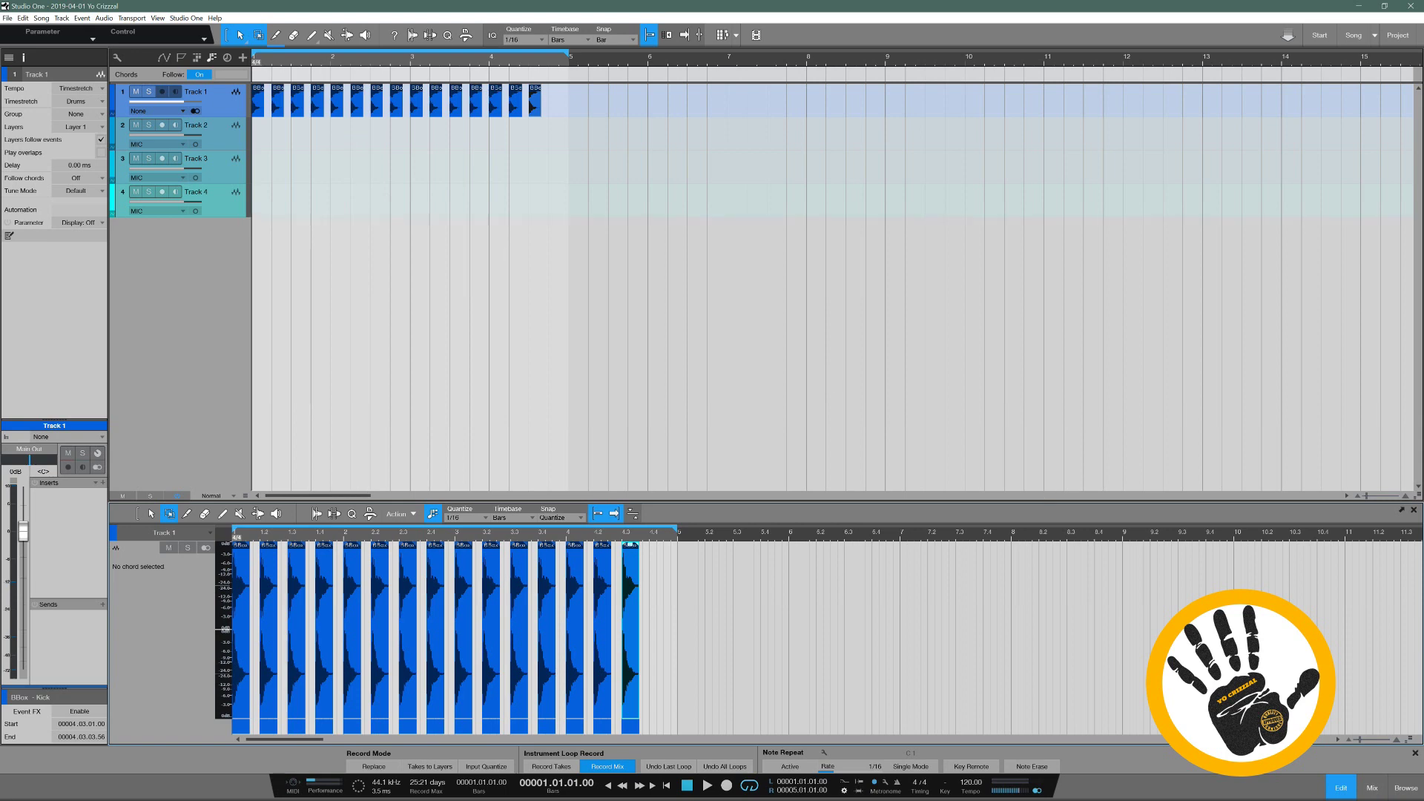
{"action": "left_click", "coordinate": [1369, 788]}
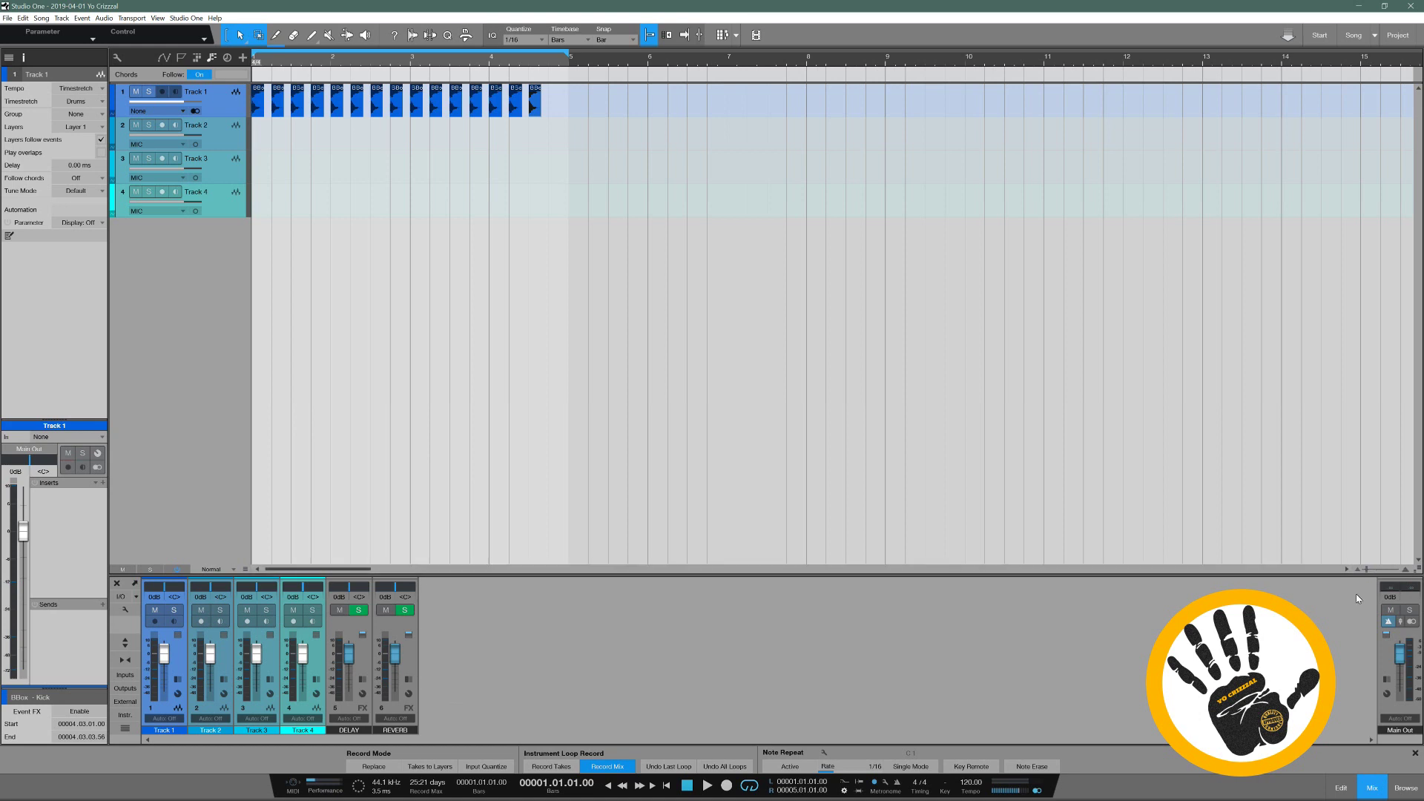
Detach the console into a floating window, widen it and reposition it over the arrangement
{"action": "left_click", "coordinate": [135, 583]}
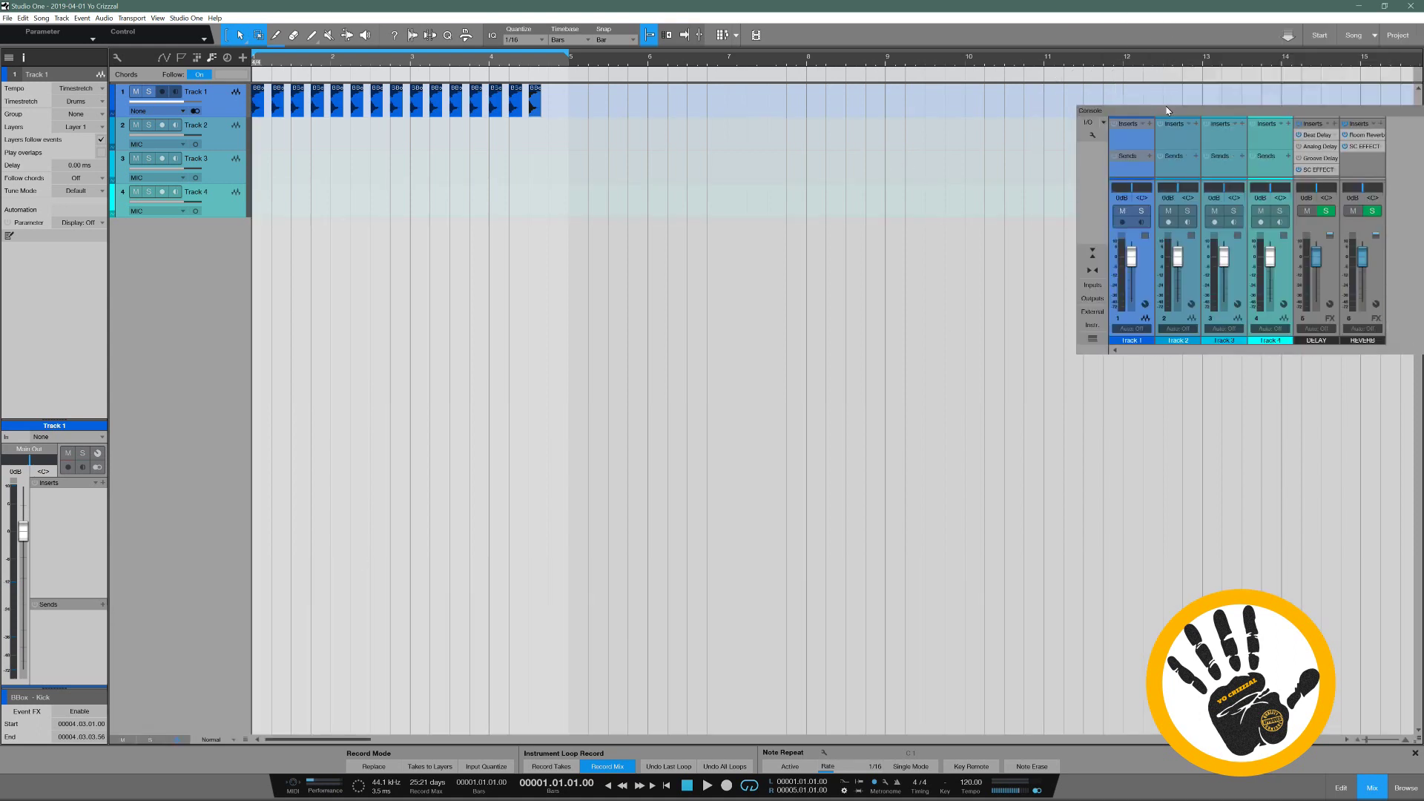
{"action": "left_click_drag", "start_coordinate": [1150, 115], "coordinate": [657, 233]}
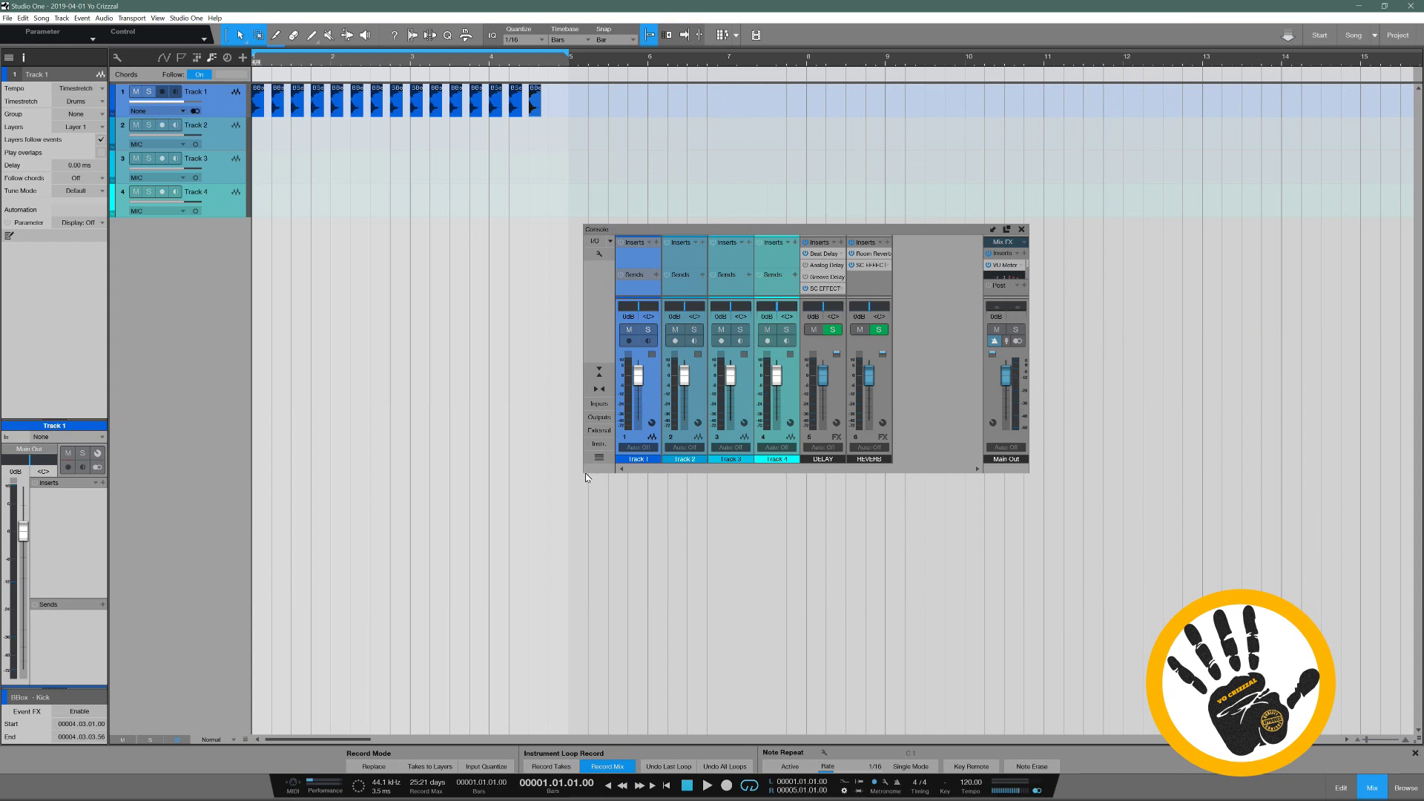
{"action": "left_click_drag", "start_coordinate": [587, 477], "coordinate": [252, 564]}
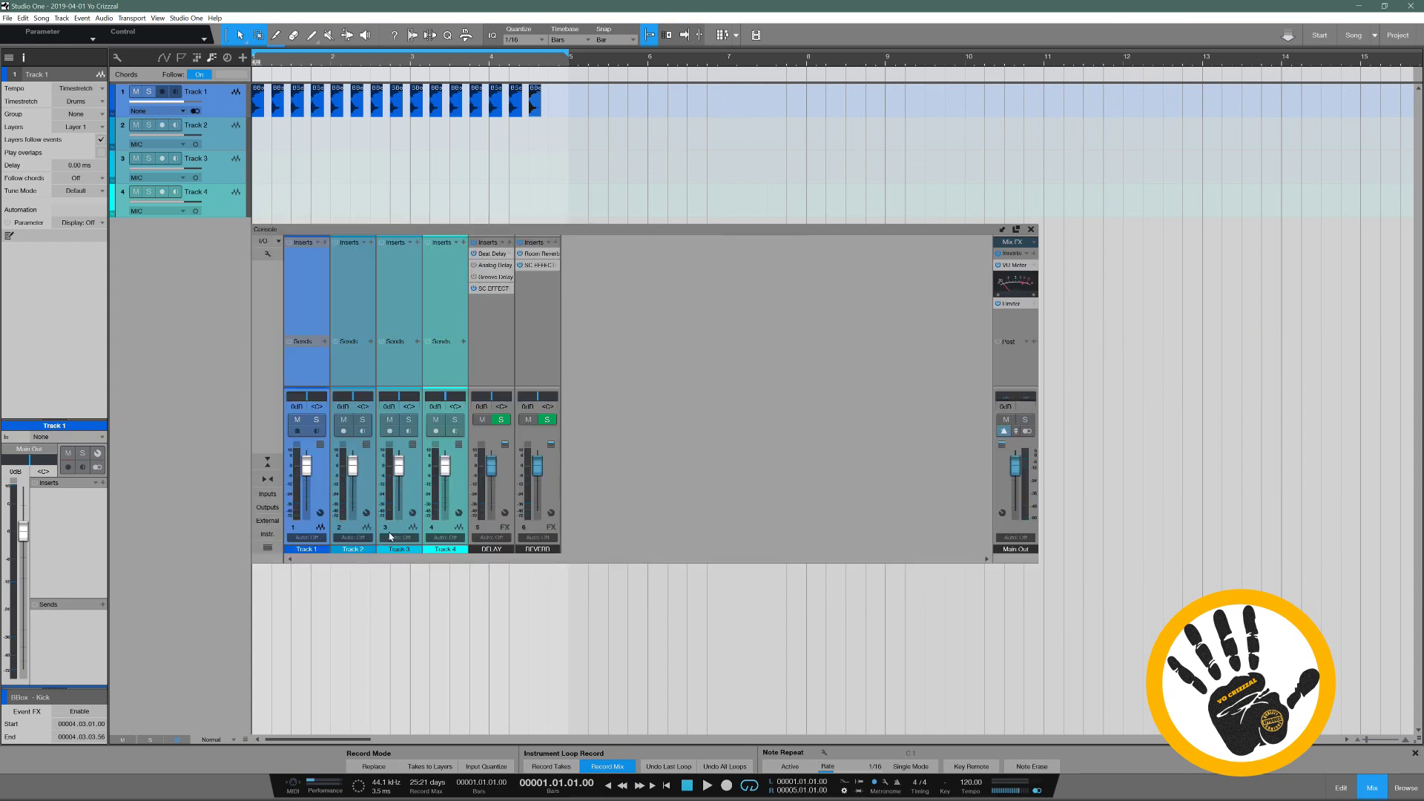
{"action": "left_click_drag", "start_coordinate": [747, 216], "coordinate": [799, 202]}
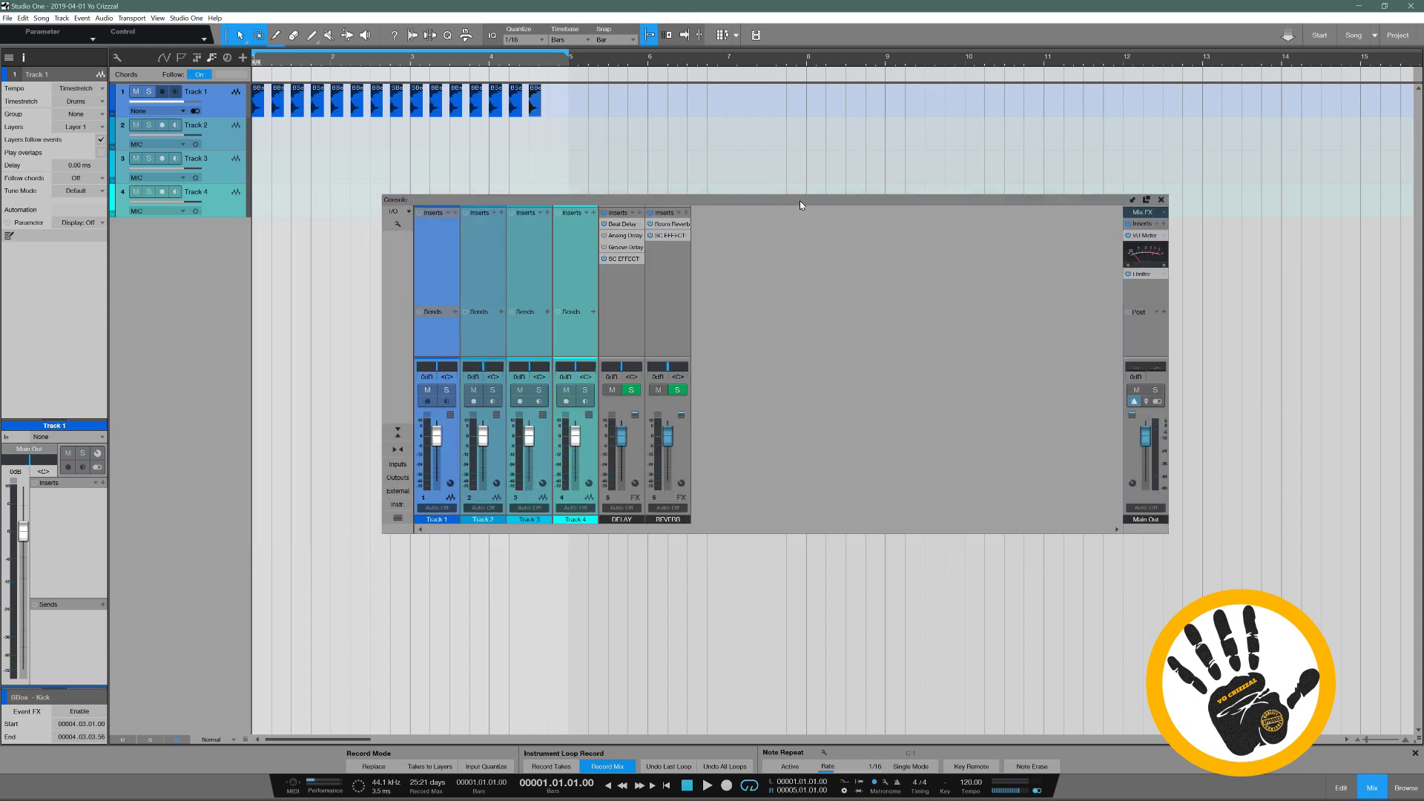
{"action": "left_click_drag", "start_coordinate": [800, 200], "coordinate": [843, 266]}
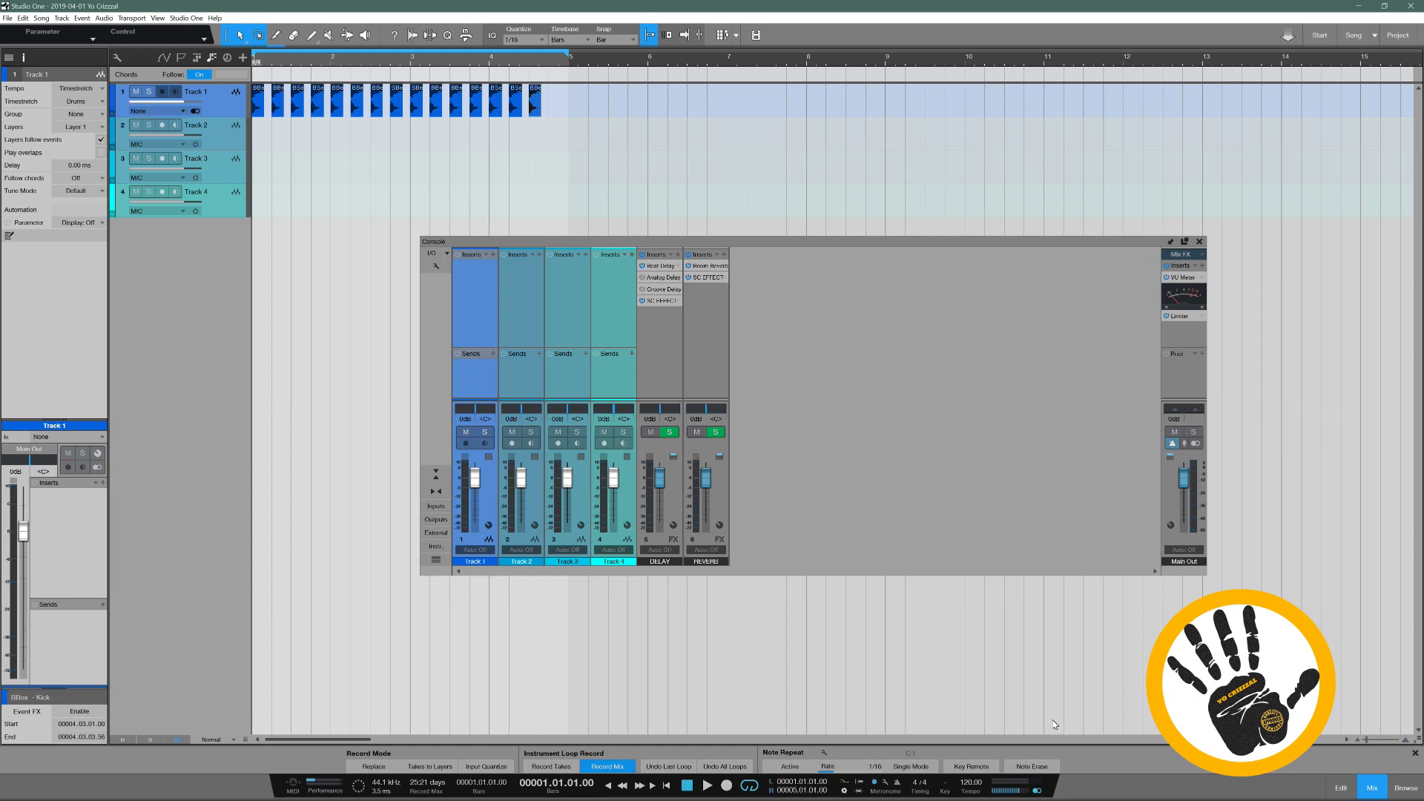
Maximize the floating console and extend the channel faders to nearly the full window height
{"action": "left_click", "coordinate": [1184, 242]}
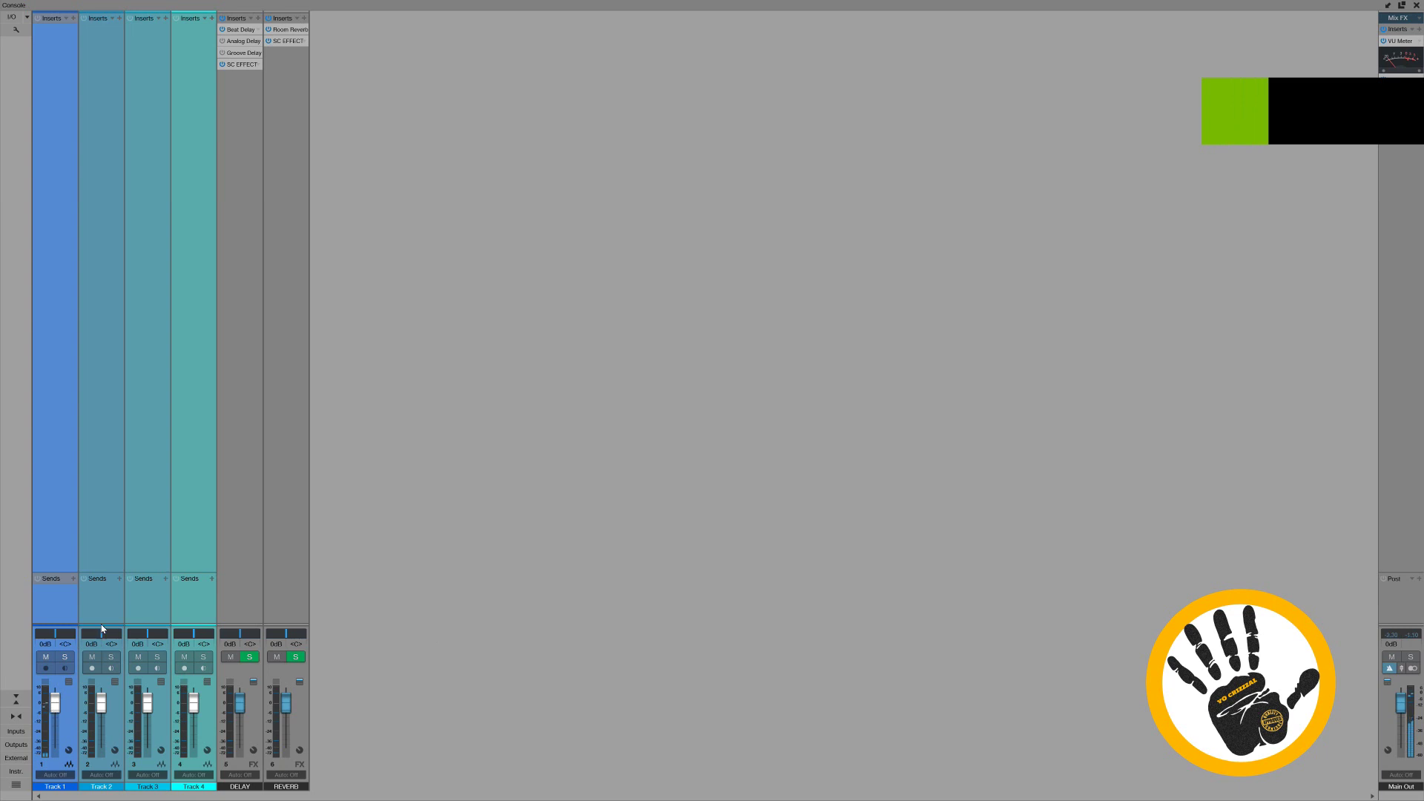
{"action": "left_click_drag", "start_coordinate": [104, 610], "coordinate": [123, 49]}
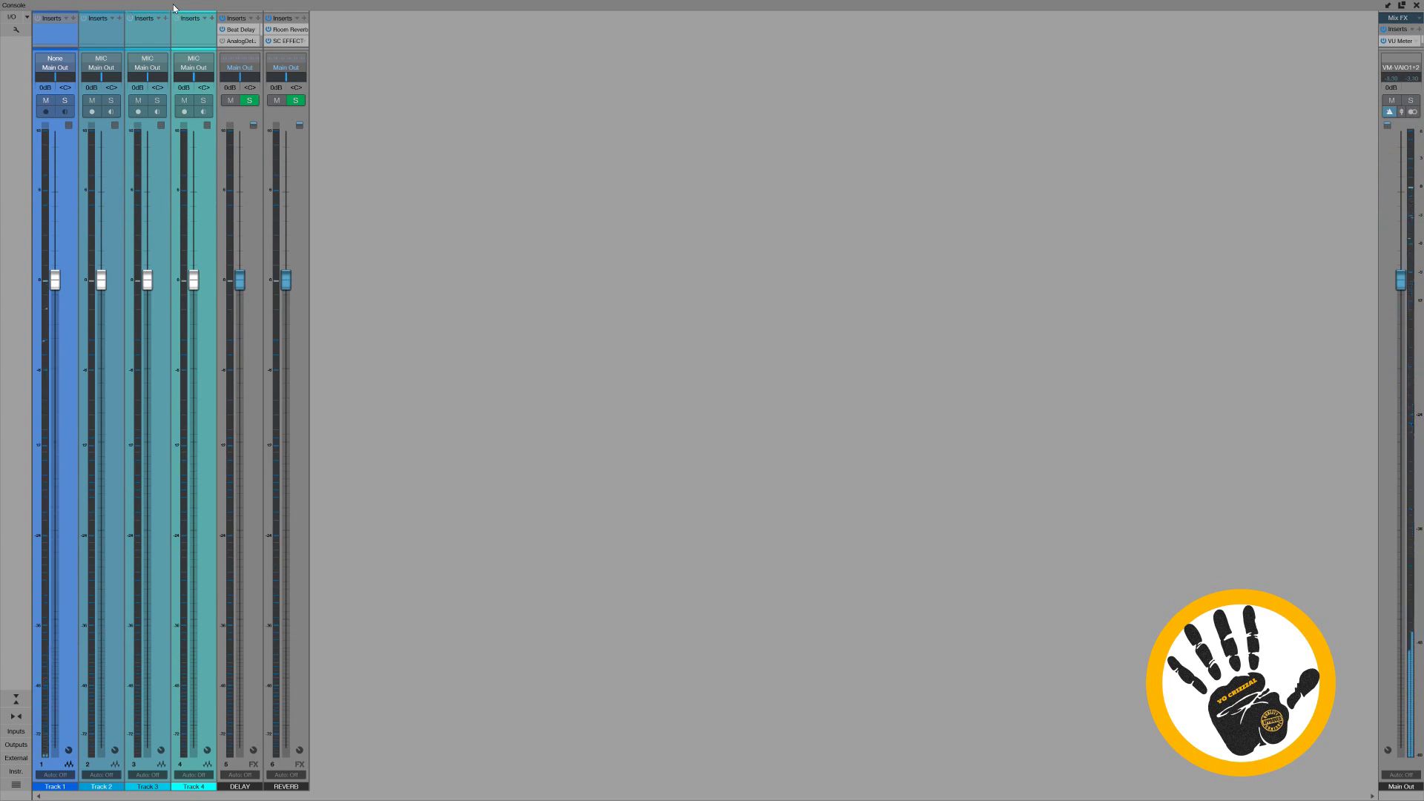
Shrink the floating console to the lower part of the screen and dock it back below the arrangement
{"action": "left_click_drag", "start_coordinate": [169, 9], "coordinate": [163, 465]}
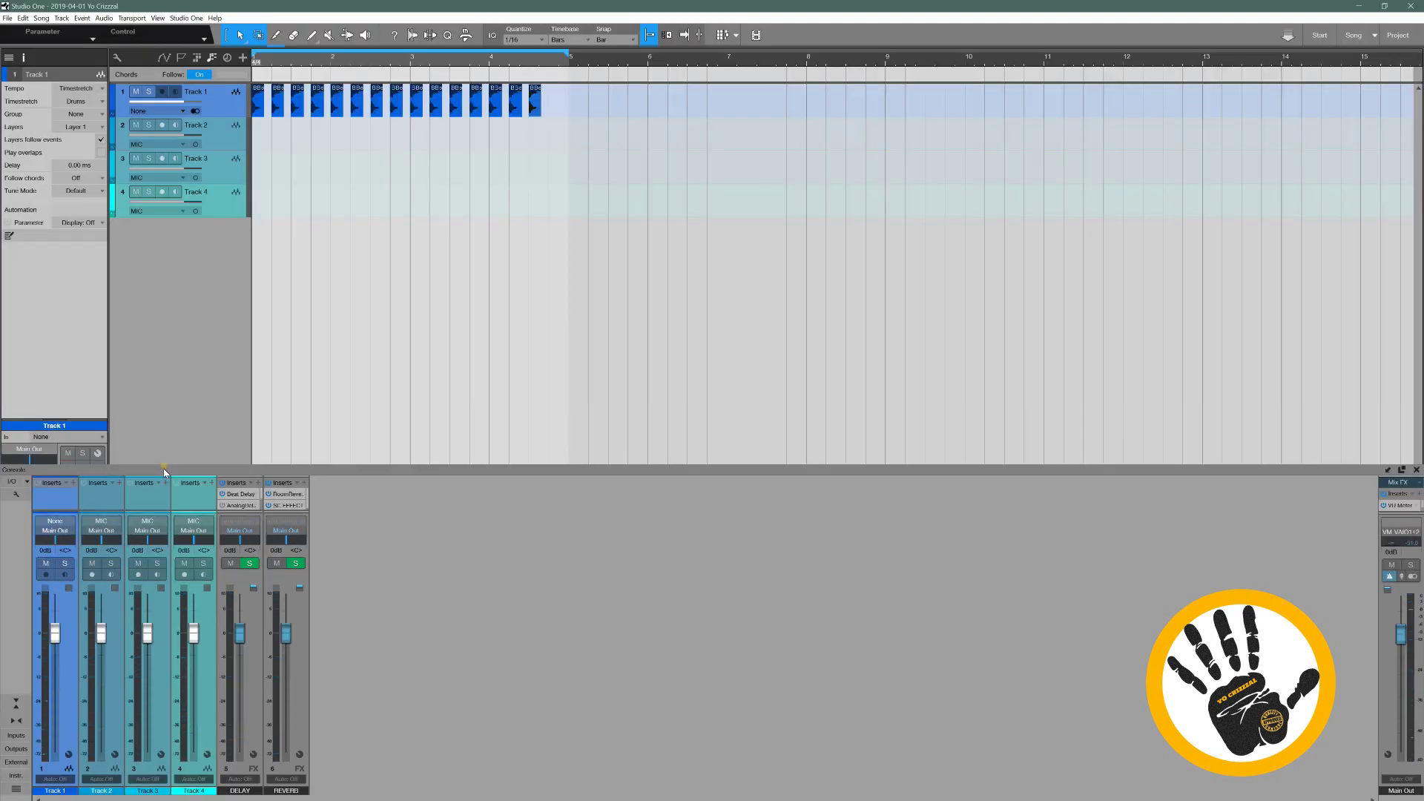
{"action": "left_click_drag", "start_coordinate": [160, 707], "coordinate": [197, 702]}
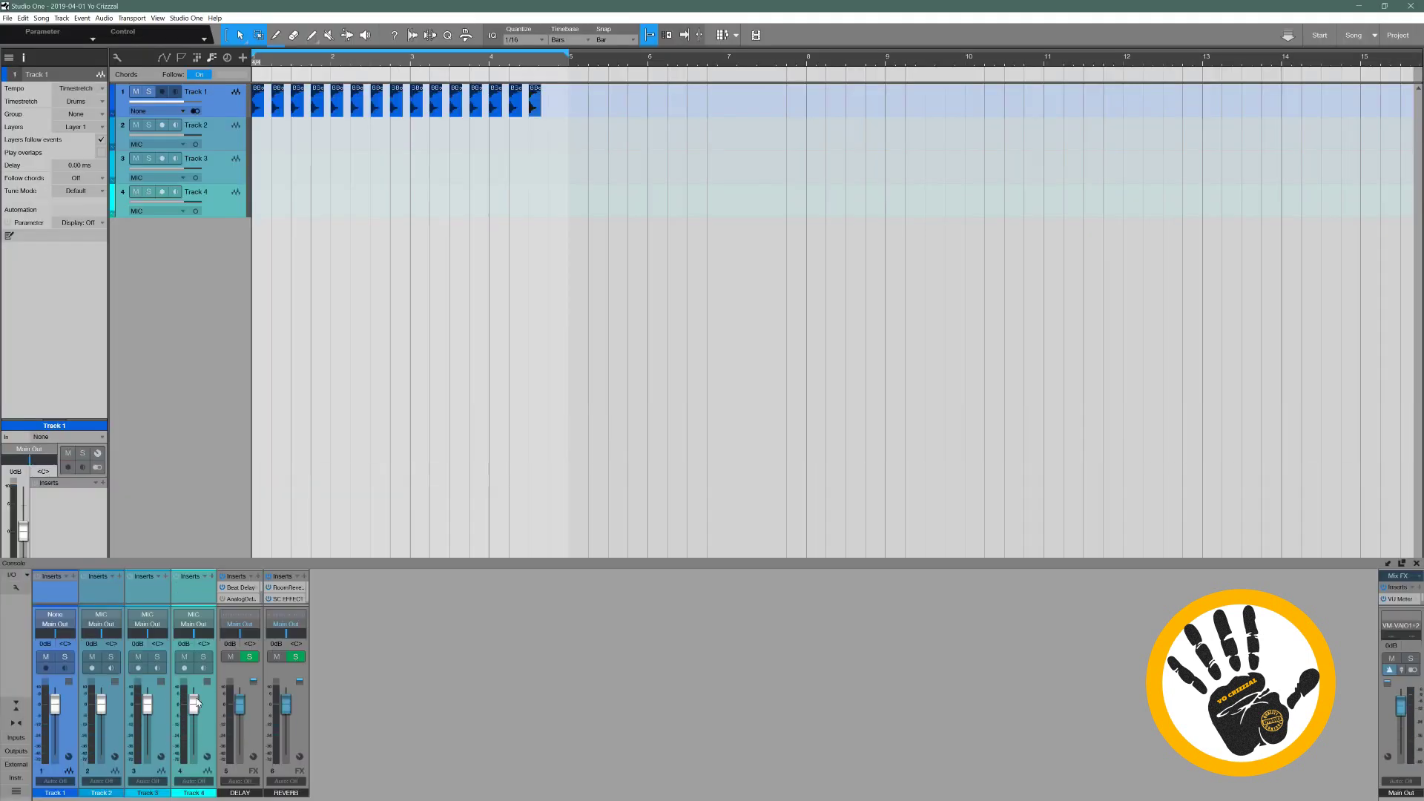
{"action": "left_click", "coordinate": [1388, 564]}
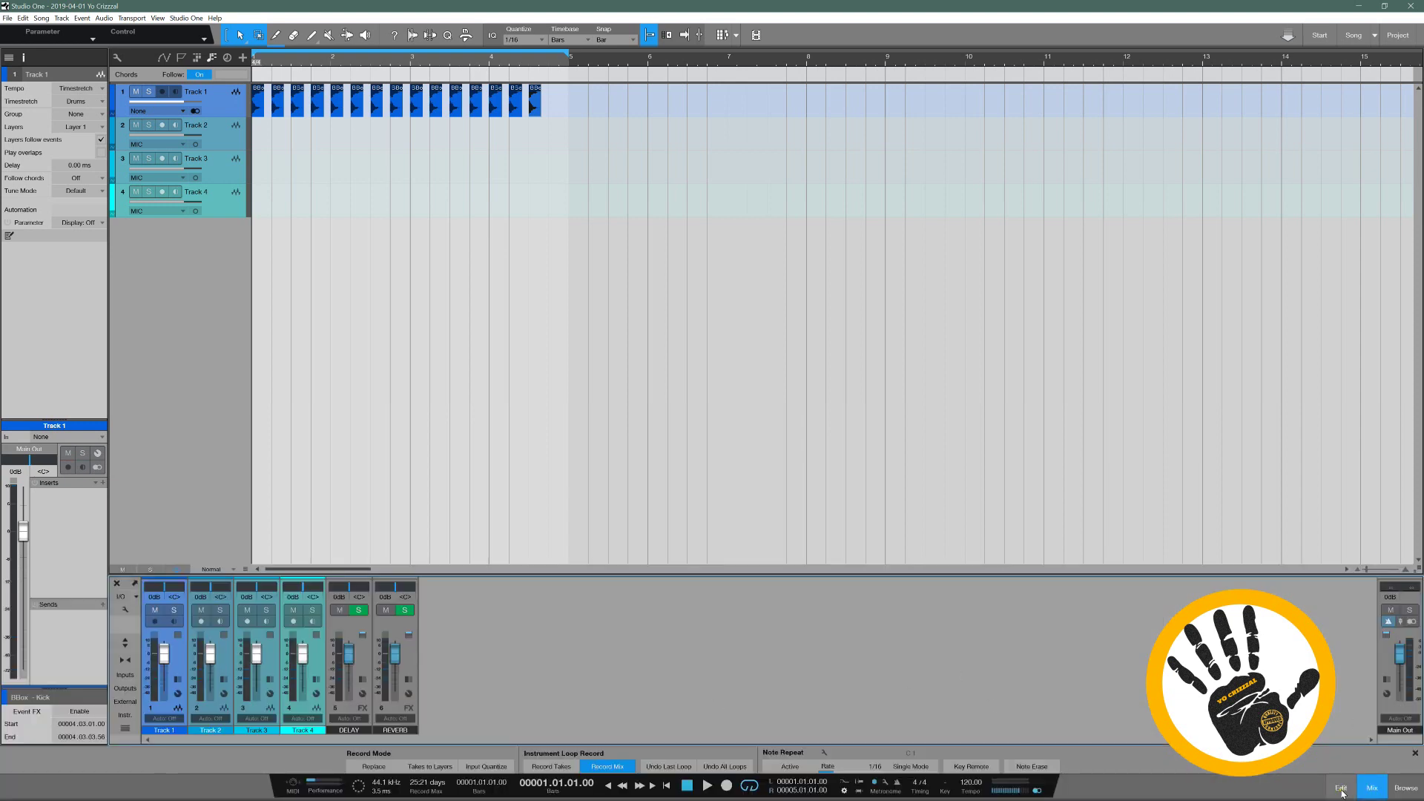
View the audio editor briefly, return to the console, and show and hide the browser
{"action": "left_click", "coordinate": [1341, 787]}
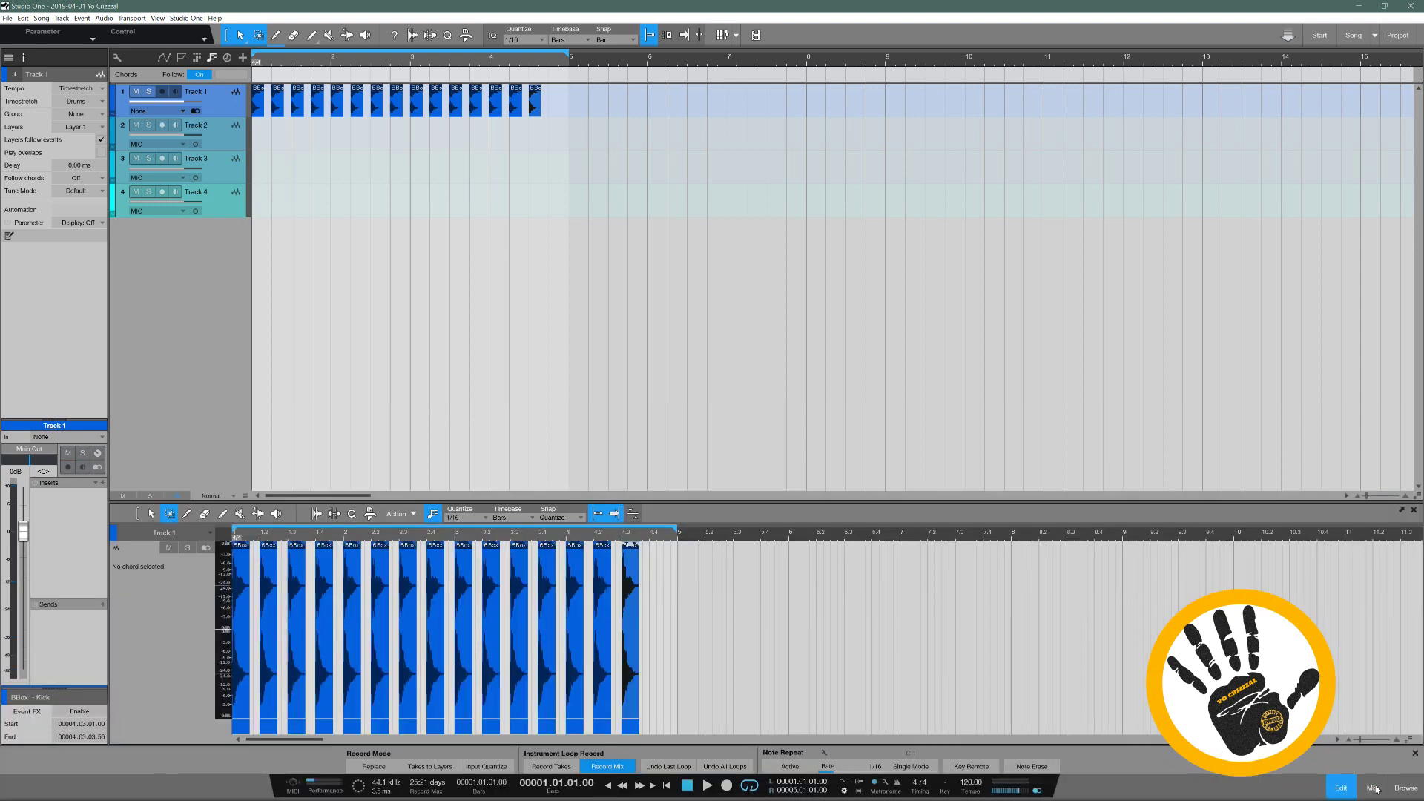
{"action": "left_click", "coordinate": [1371, 787]}
{"action": "left_click", "coordinate": [1406, 787]}
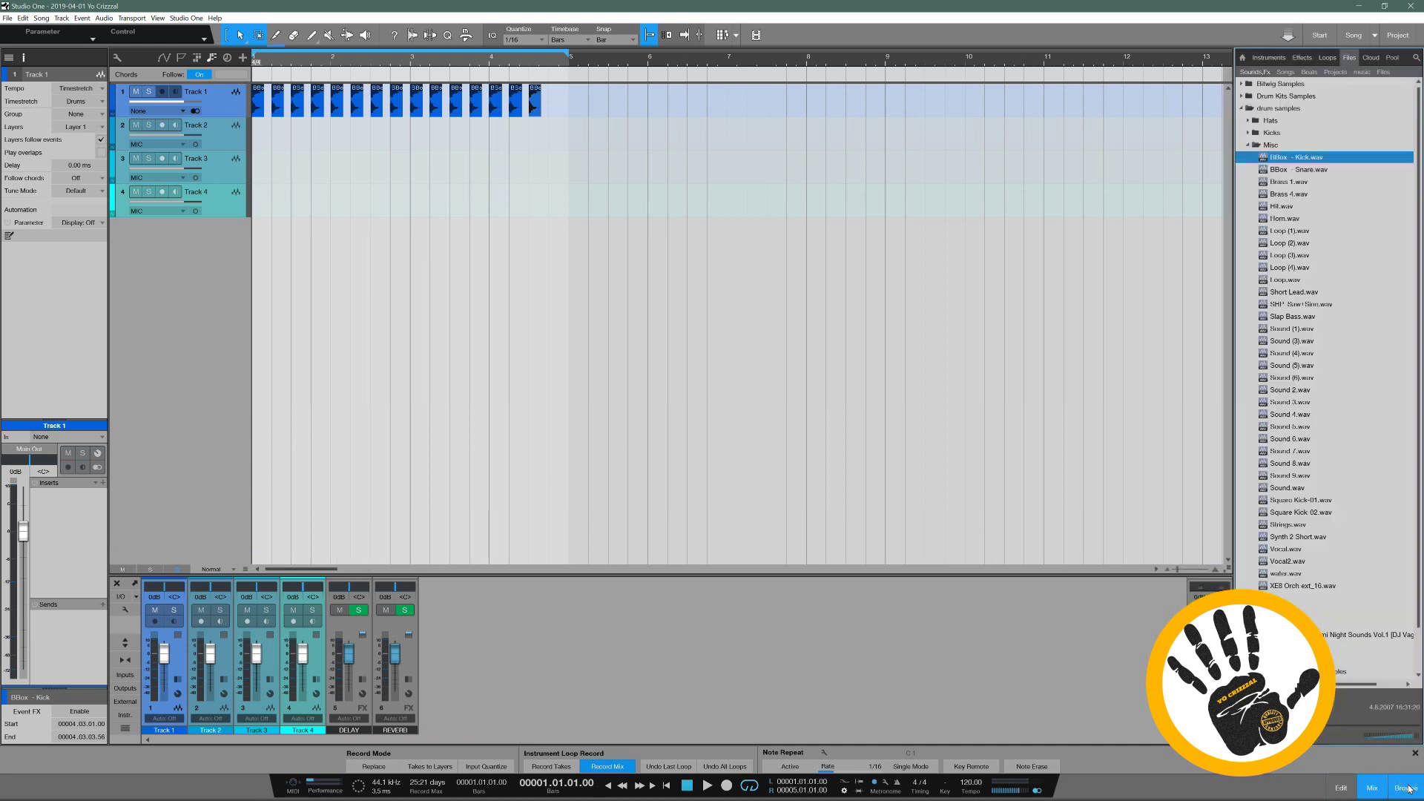
{"action": "left_click", "coordinate": [1402, 789]}
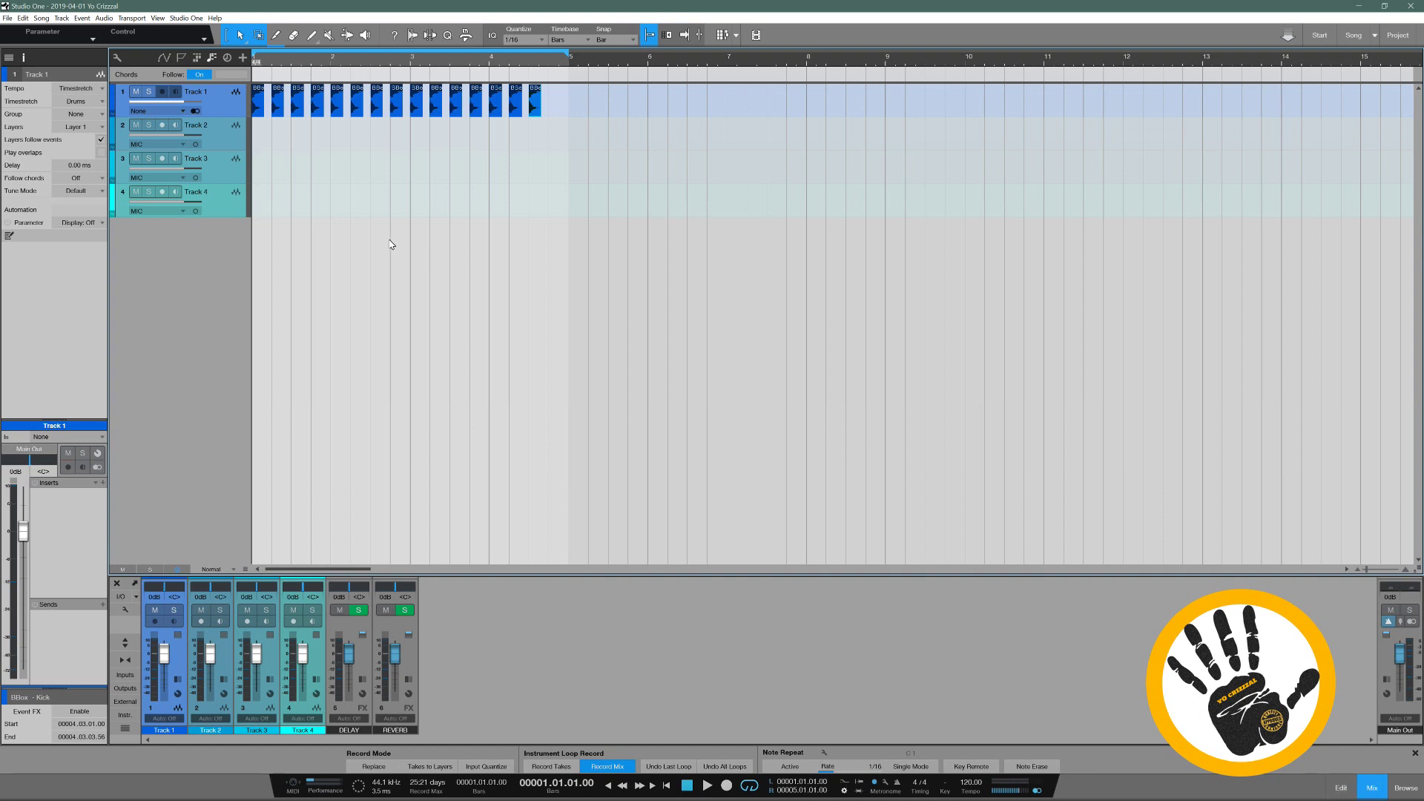
Open Track 1's first kick event in the audio editor, expand the editor to full height and restore the split view
{"action": "double_click", "coordinate": [259, 109]}
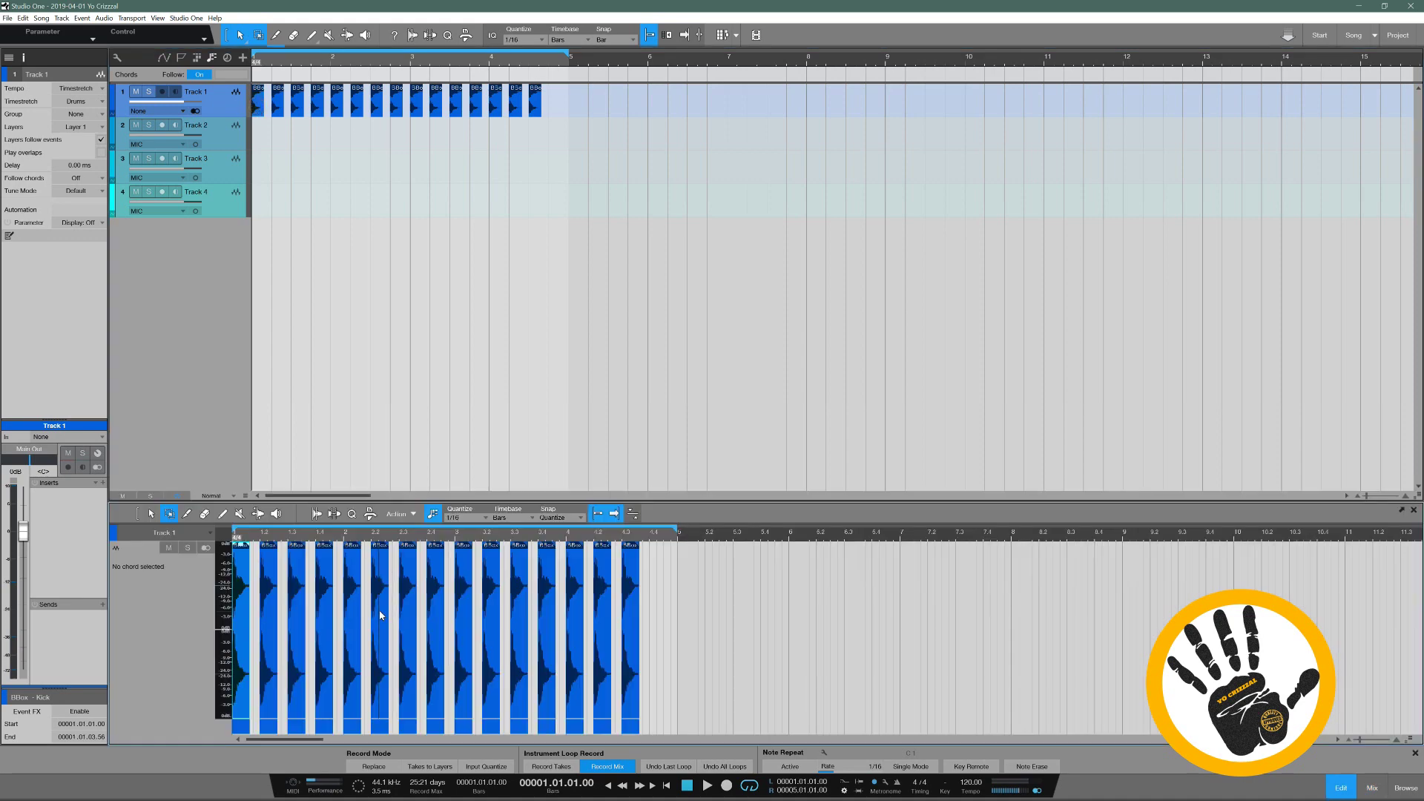
{"action": "left_click_drag", "start_coordinate": [400, 510], "coordinate": [410, 37]}
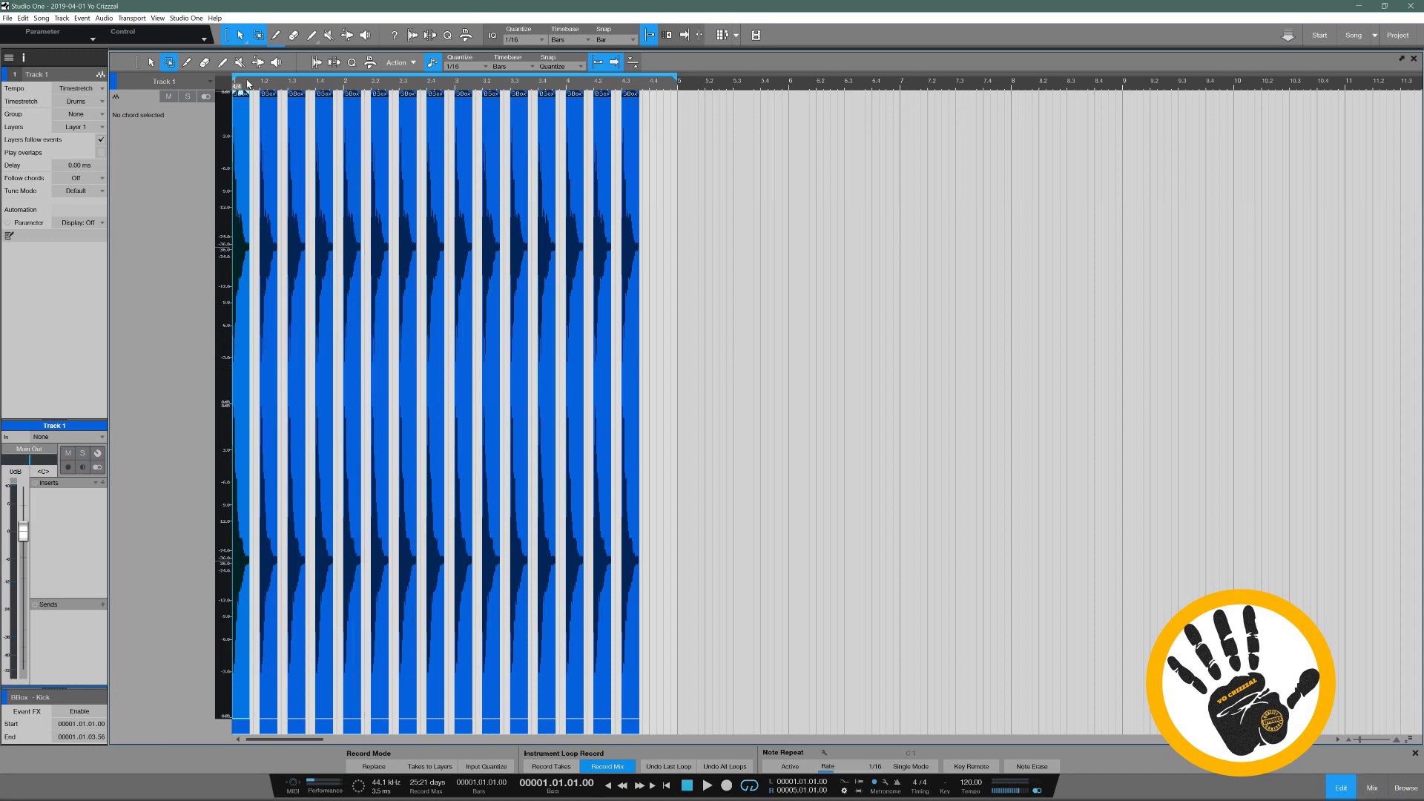
{"action": "scroll", "coordinate": [249, 84], "scroll_direction": "up", "scroll_amount": 5}
{"action": "key", "text": "w"}
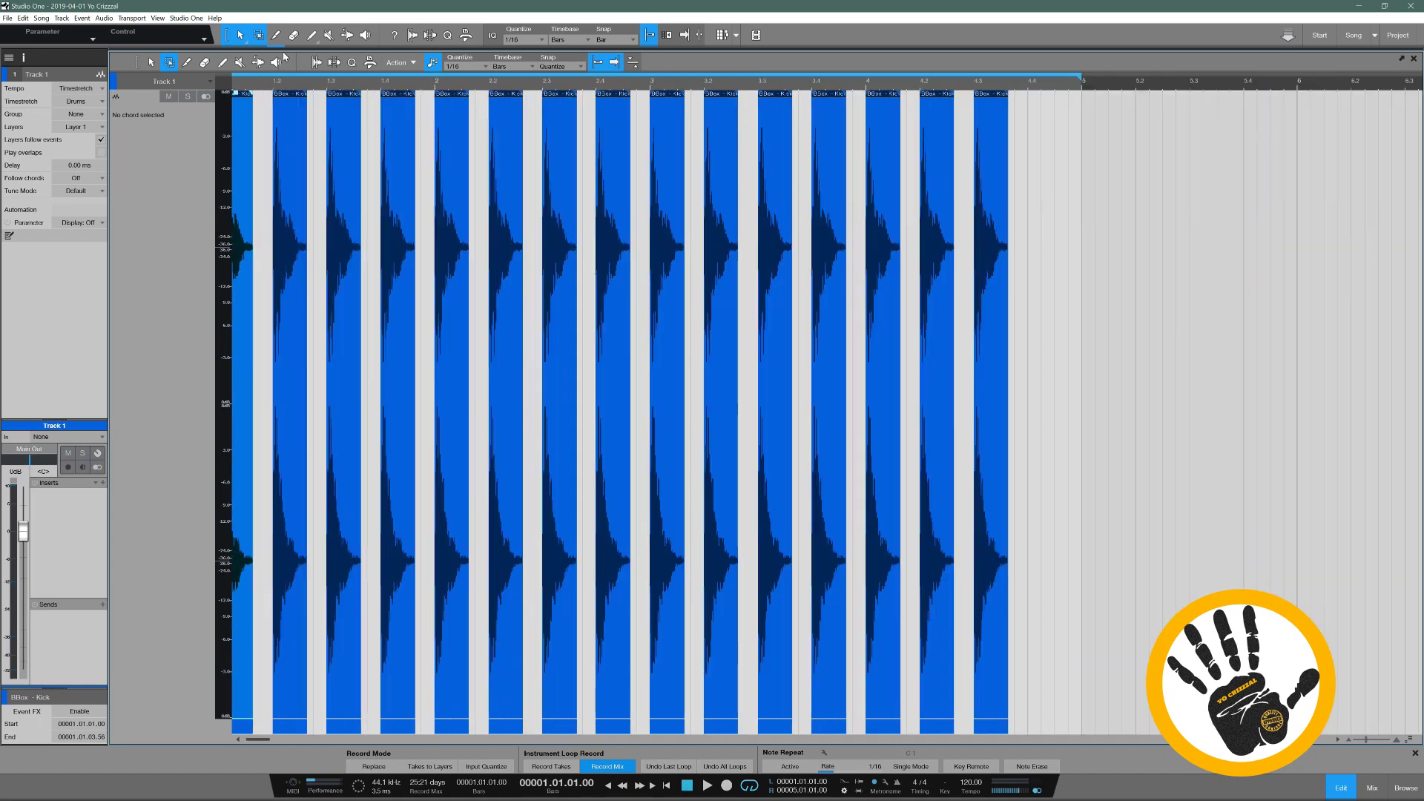
{"action": "key", "text": "F2"}
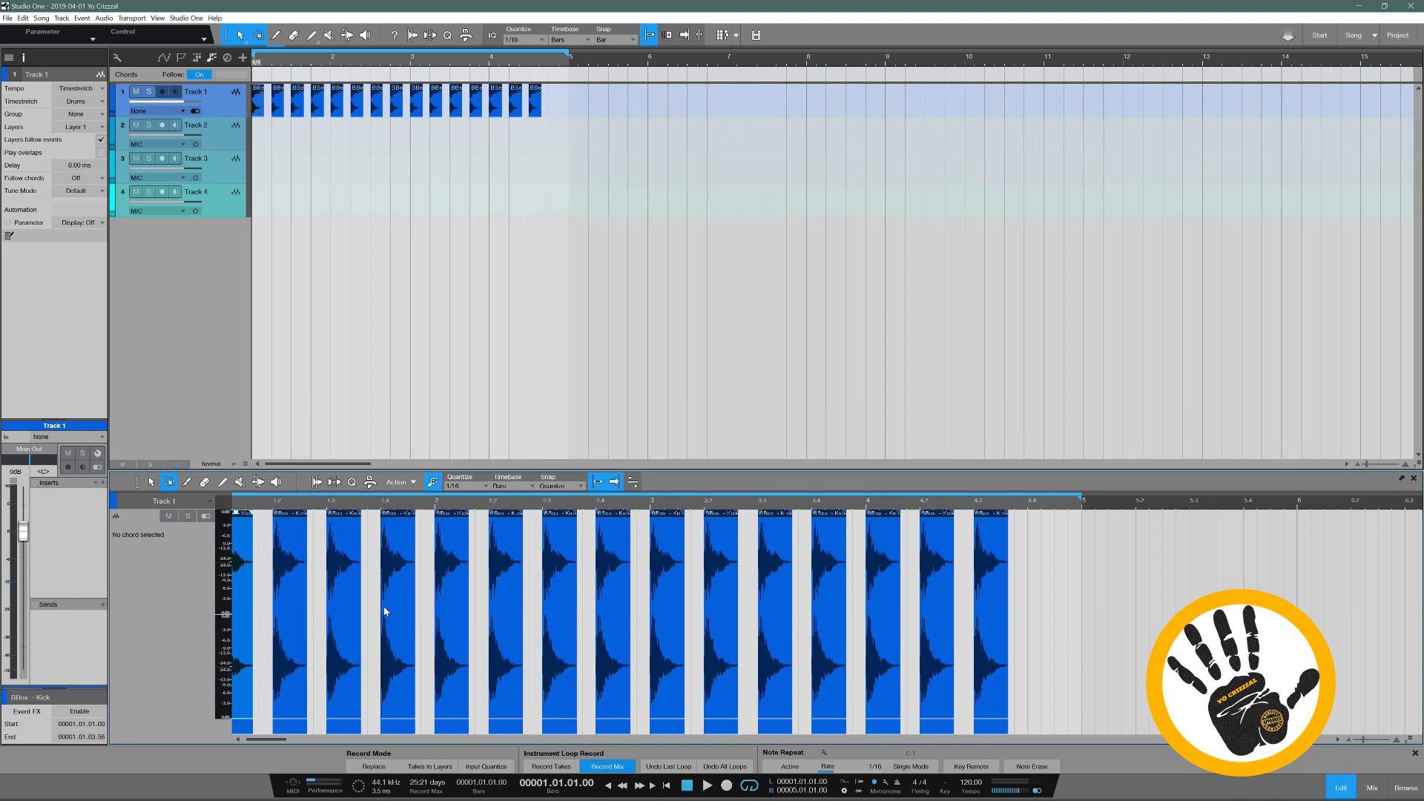
Select other tracks to view their content in the audio editor, and return to Track 1
{"action": "left_click", "coordinate": [228, 207]}
{"action": "left_click", "coordinate": [218, 128]}
{"action": "left_click", "coordinate": [220, 108]}
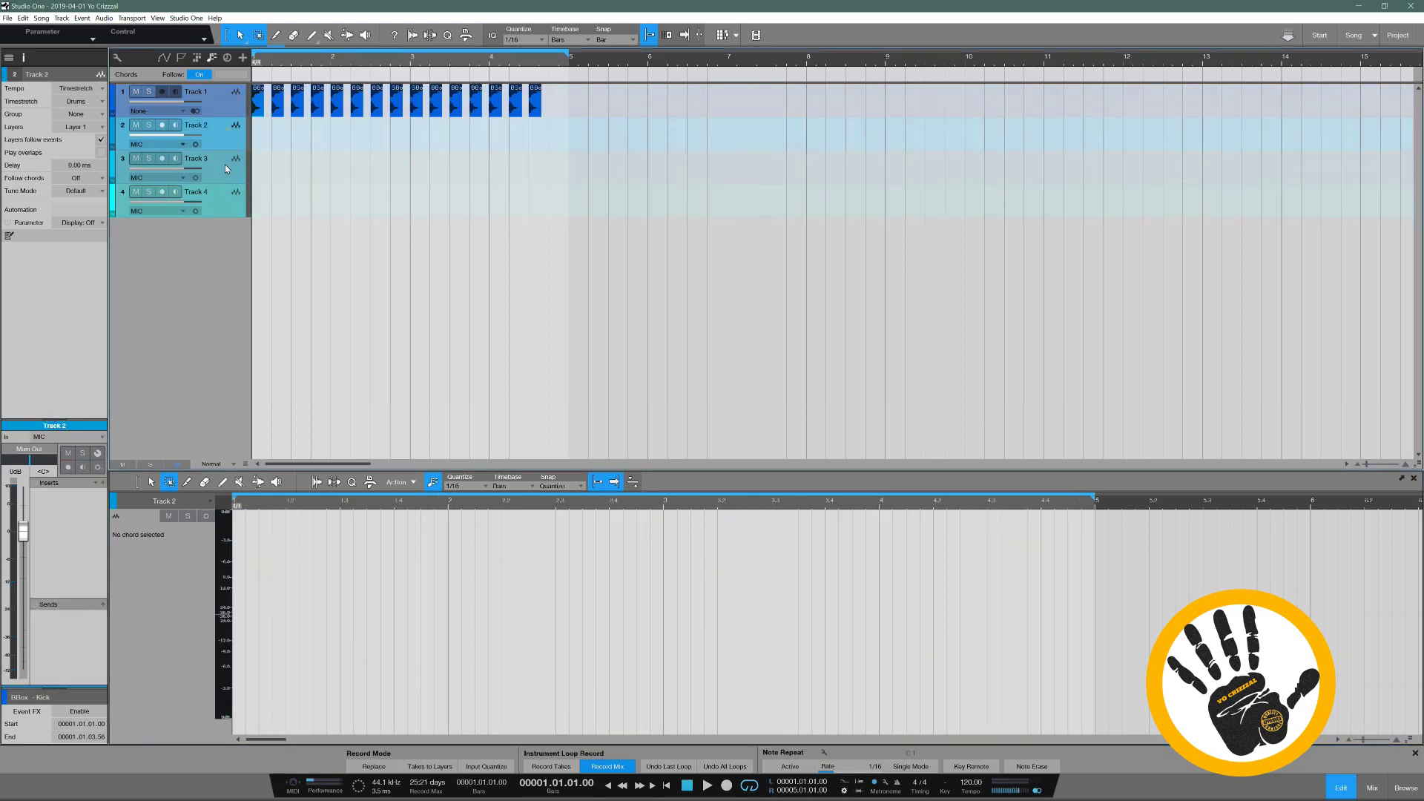
{"action": "left_click", "coordinate": [219, 92]}
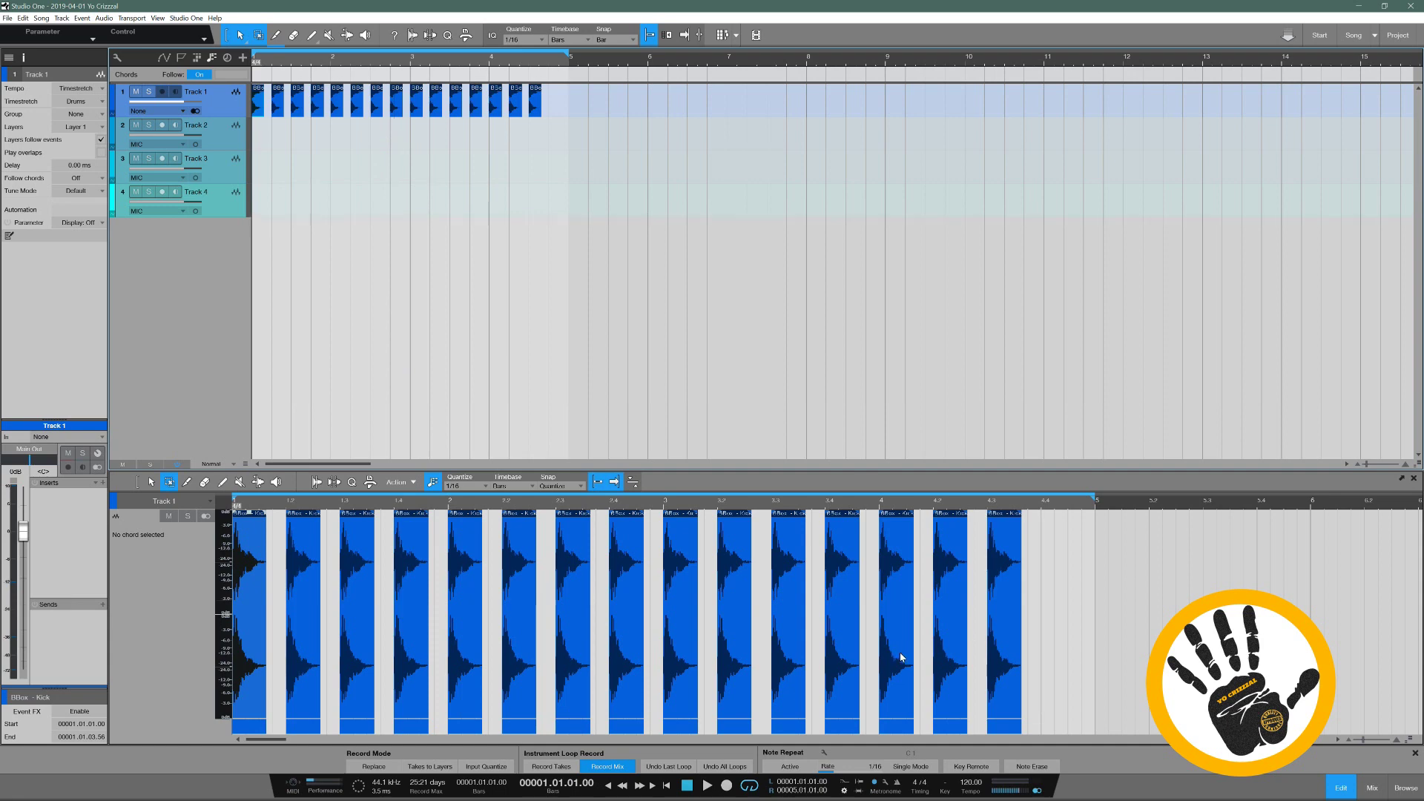
Show the console and reopen Track 1's first kick event in the audio editor
{"action": "left_click", "coordinate": [1370, 788]}
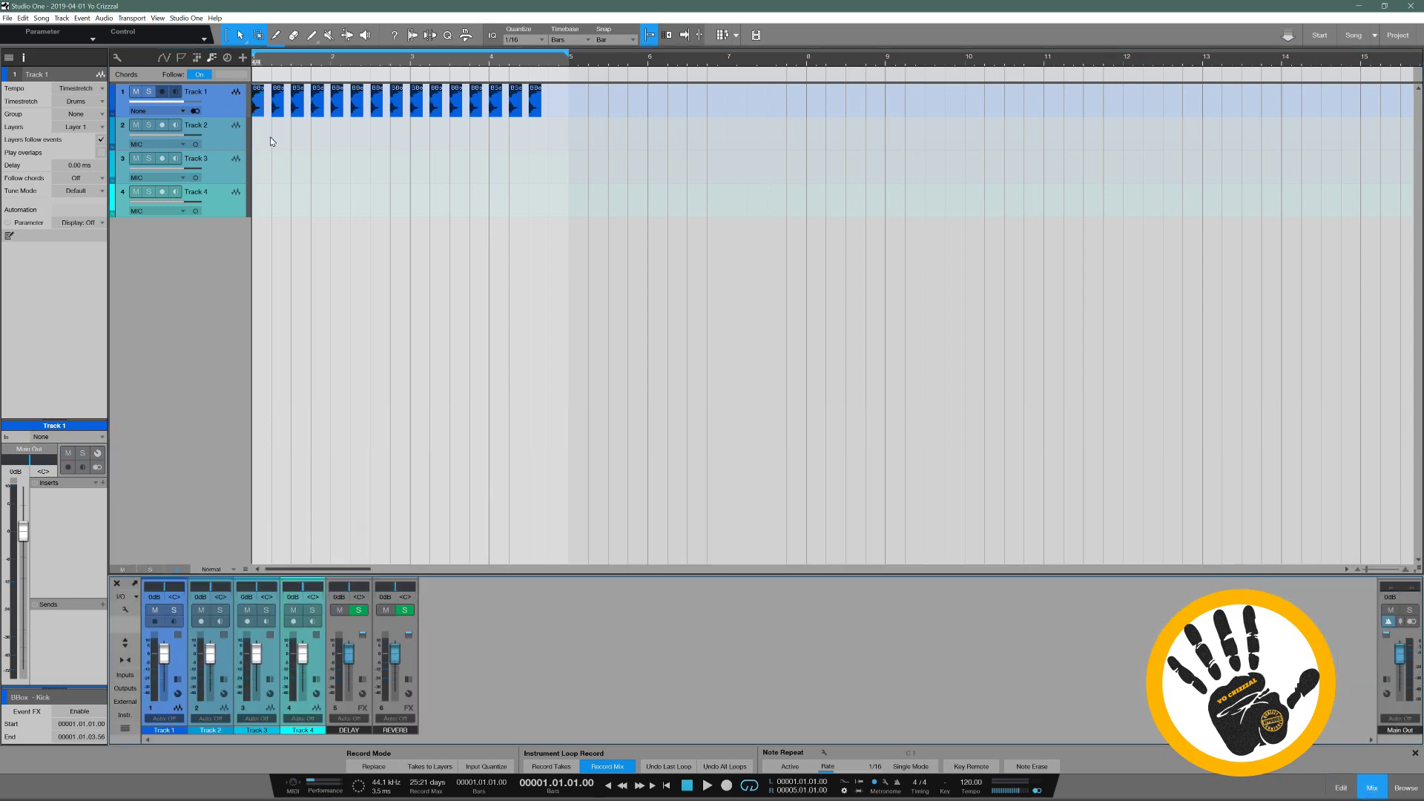
{"action": "double_click", "coordinate": [259, 112]}
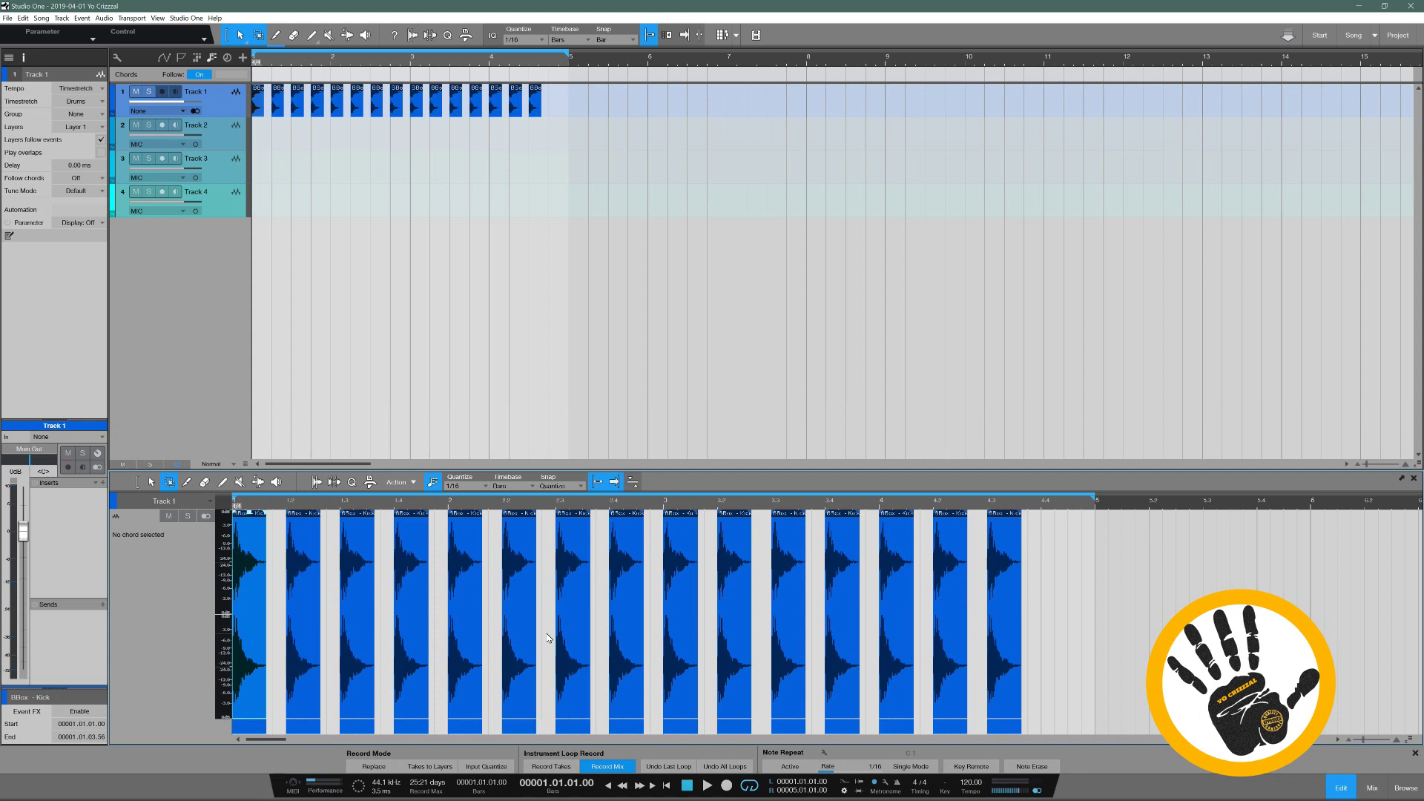
Minimize Studio One, switch to the Bitwig Studio project and display its Arrange layout
{"action": "left_click", "coordinate": [1366, 9]}
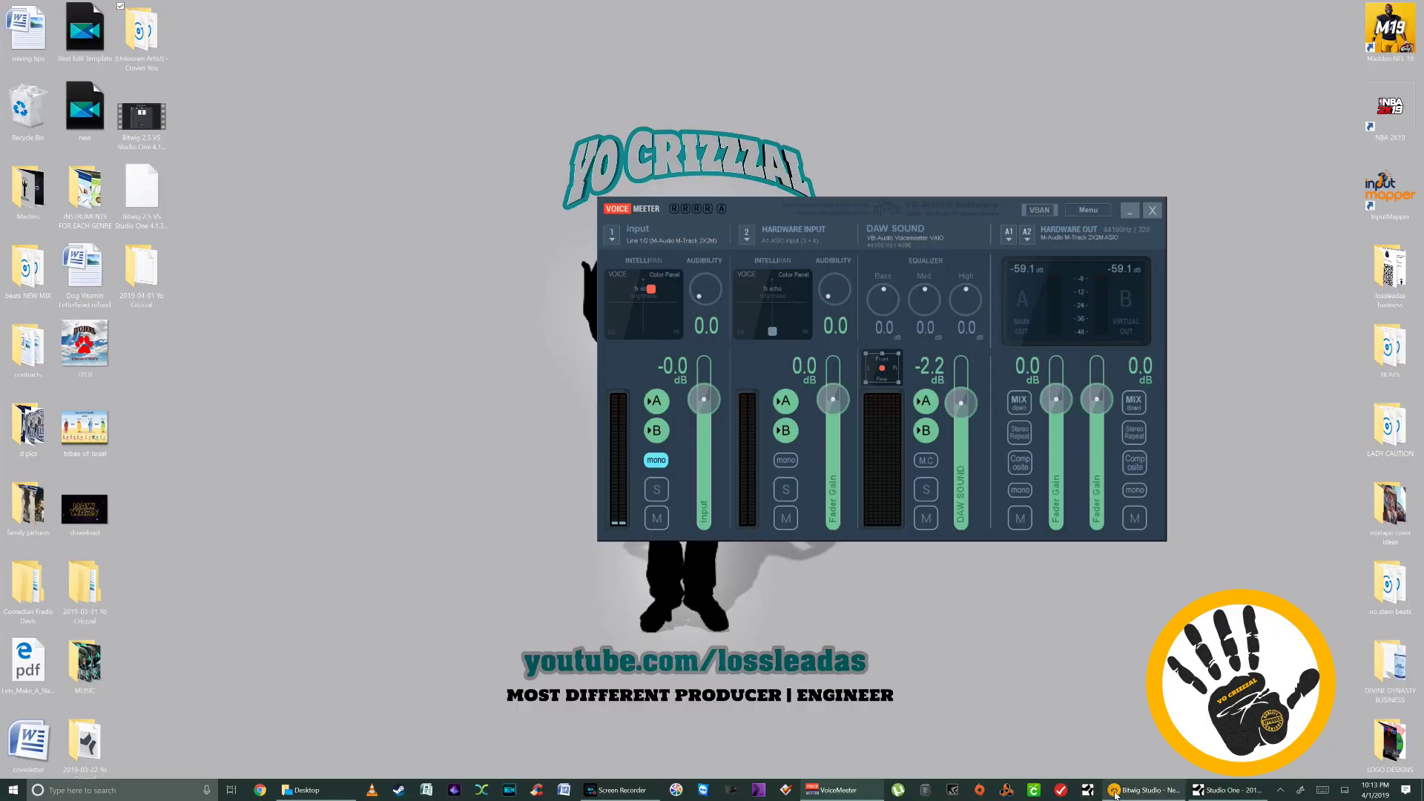
{"action": "left_click", "coordinate": [1115, 789]}
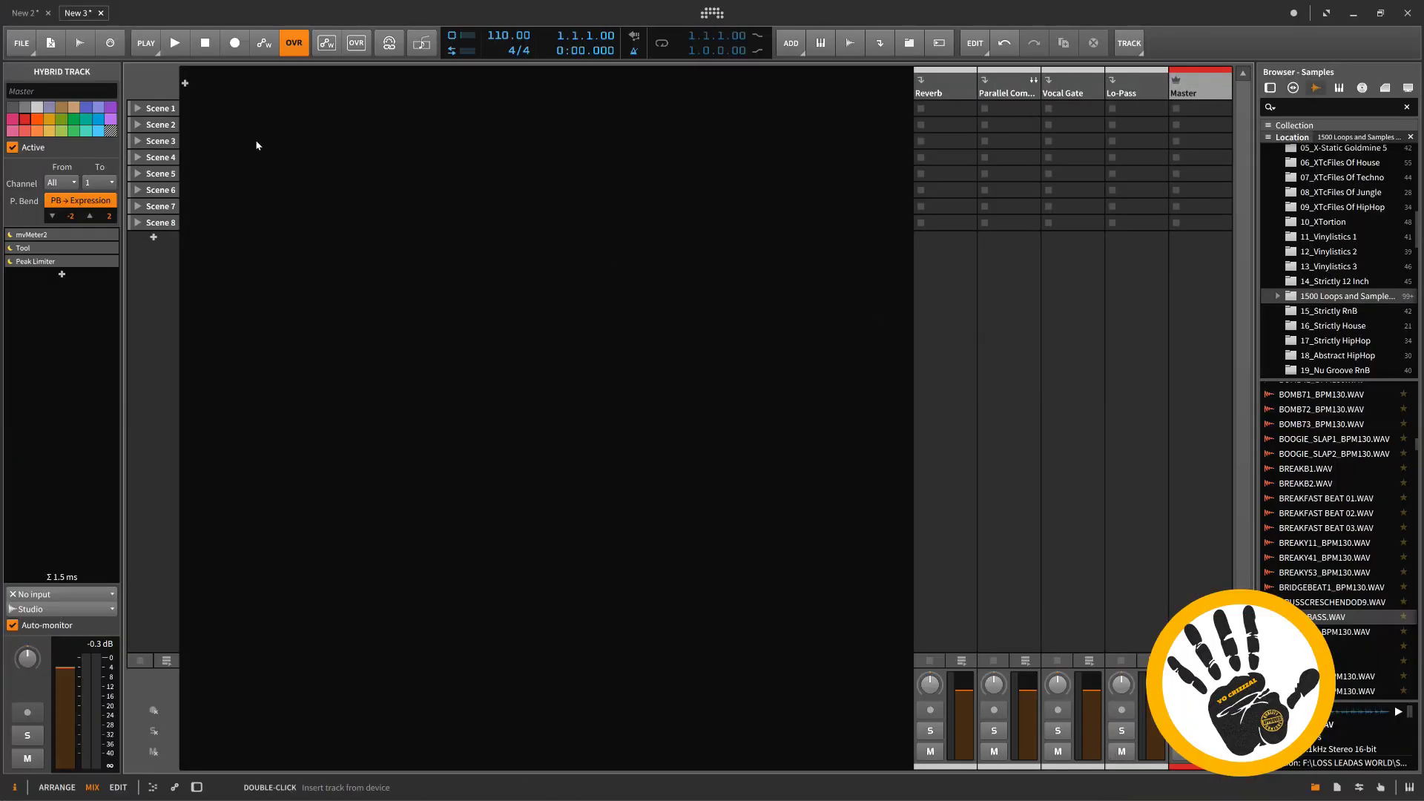
{"action": "left_click", "coordinate": [64, 786]}
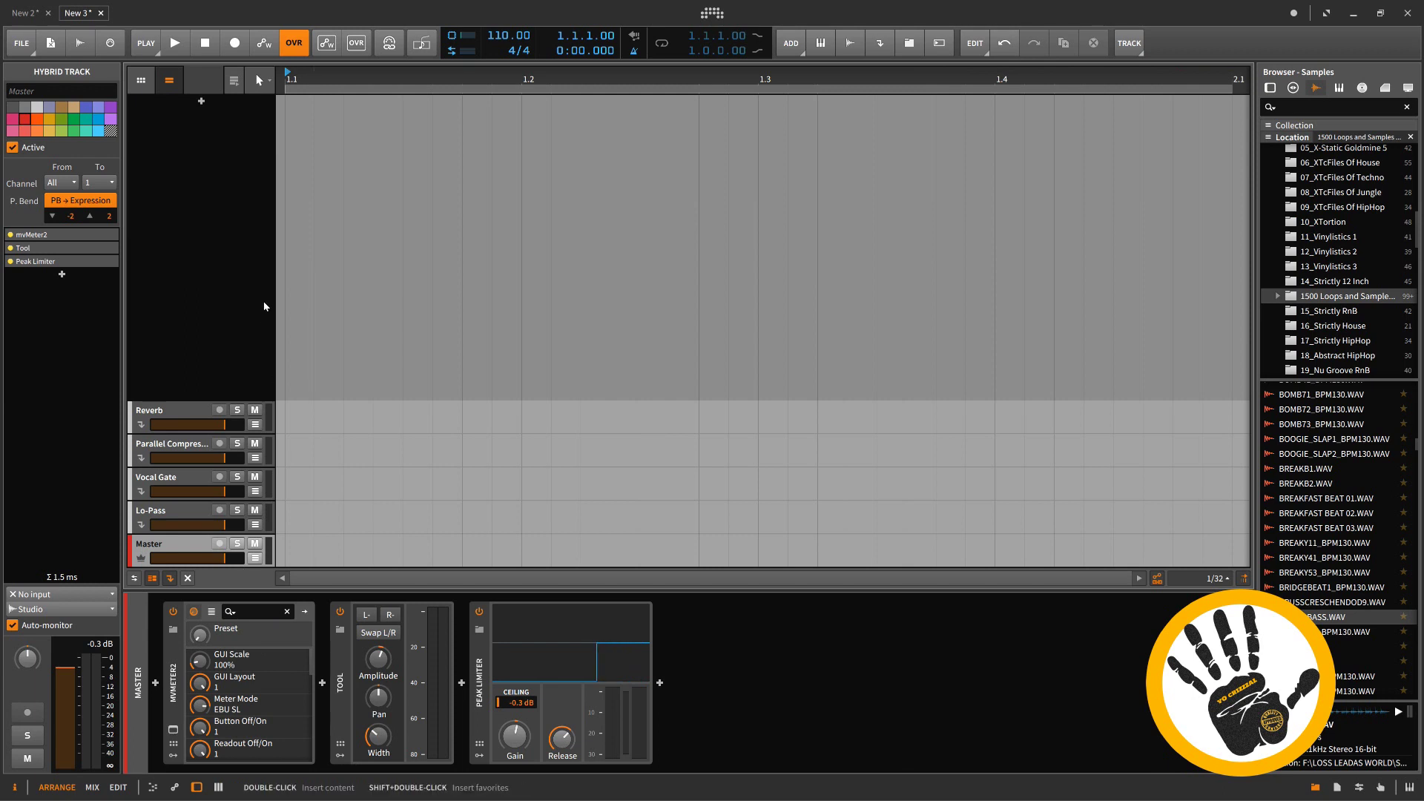
Add three audio tracks to the empty area above the effect tracks
{"action": "right_click", "coordinate": [208, 143]}
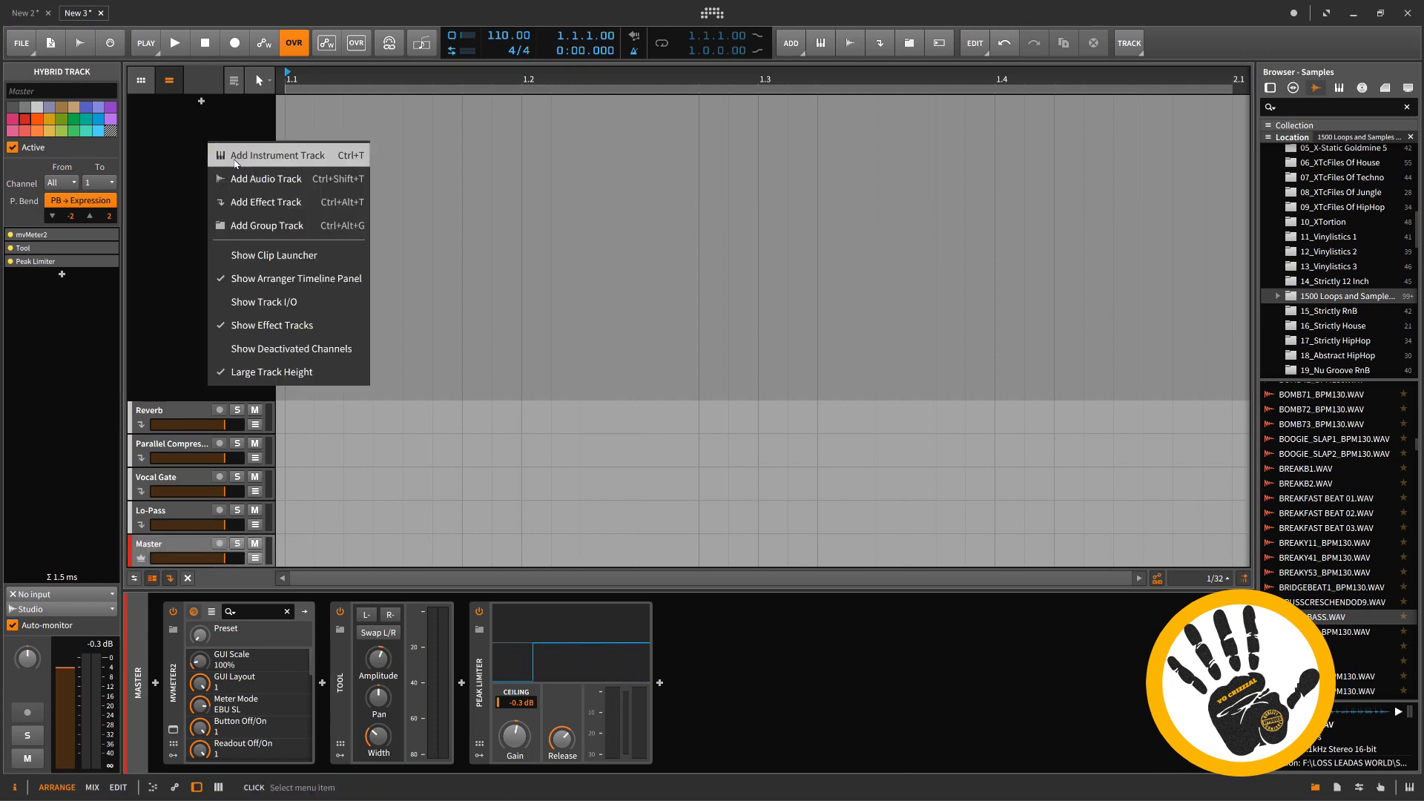
{"action": "left_click", "coordinate": [222, 178]}
{"action": "right_click", "coordinate": [215, 163]}
{"action": "left_click", "coordinate": [241, 201]}
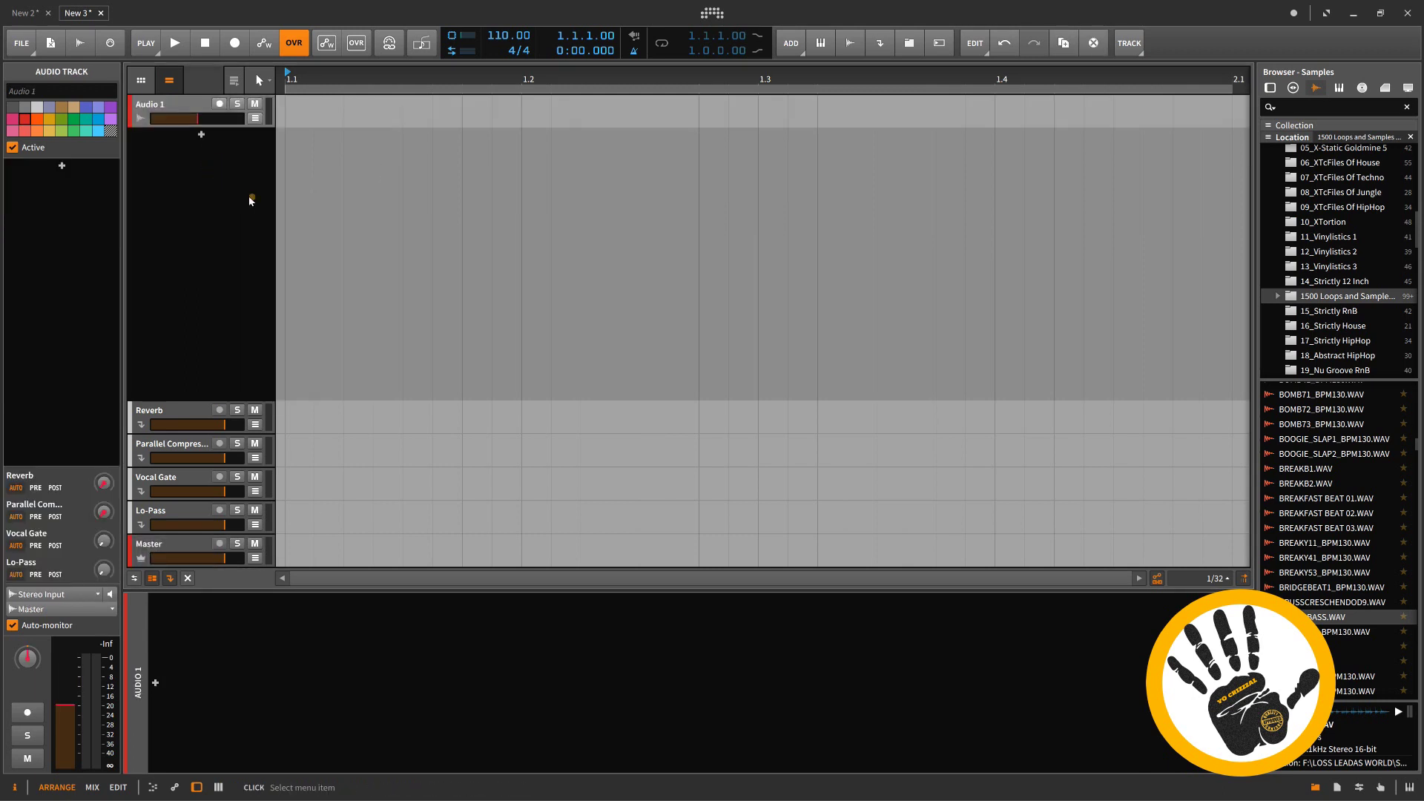
{"action": "right_click", "coordinate": [212, 189]}
{"action": "left_click", "coordinate": [246, 226]}
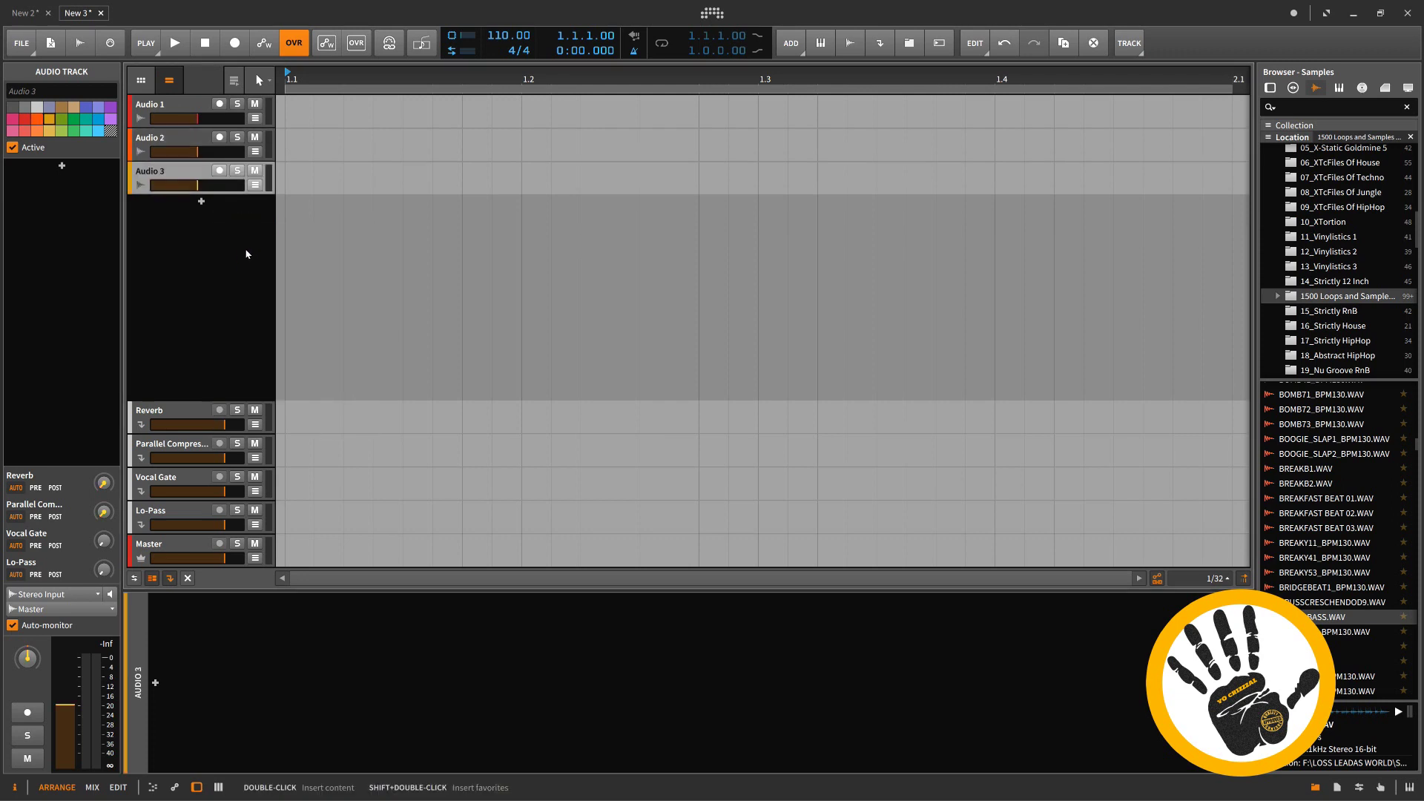
Find 120FBEATBD+HH JMC.WAV in the Beat folder of the 1500 Loops and Samples library and place it at the start of Audio 1
{"action": "left_click", "coordinate": [1279, 297]}
{"action": "left_click", "coordinate": [1284, 310]}
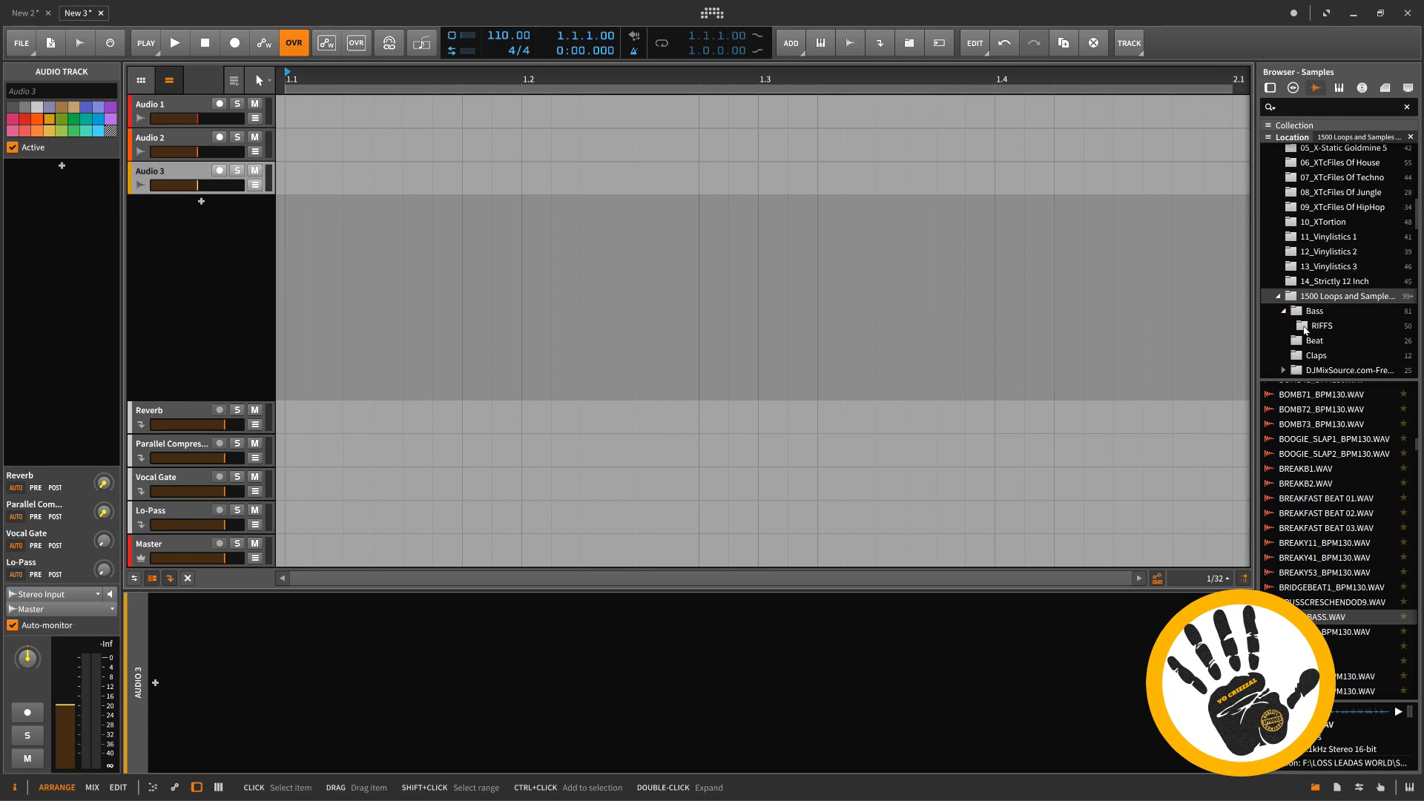
{"action": "left_click", "coordinate": [1303, 341]}
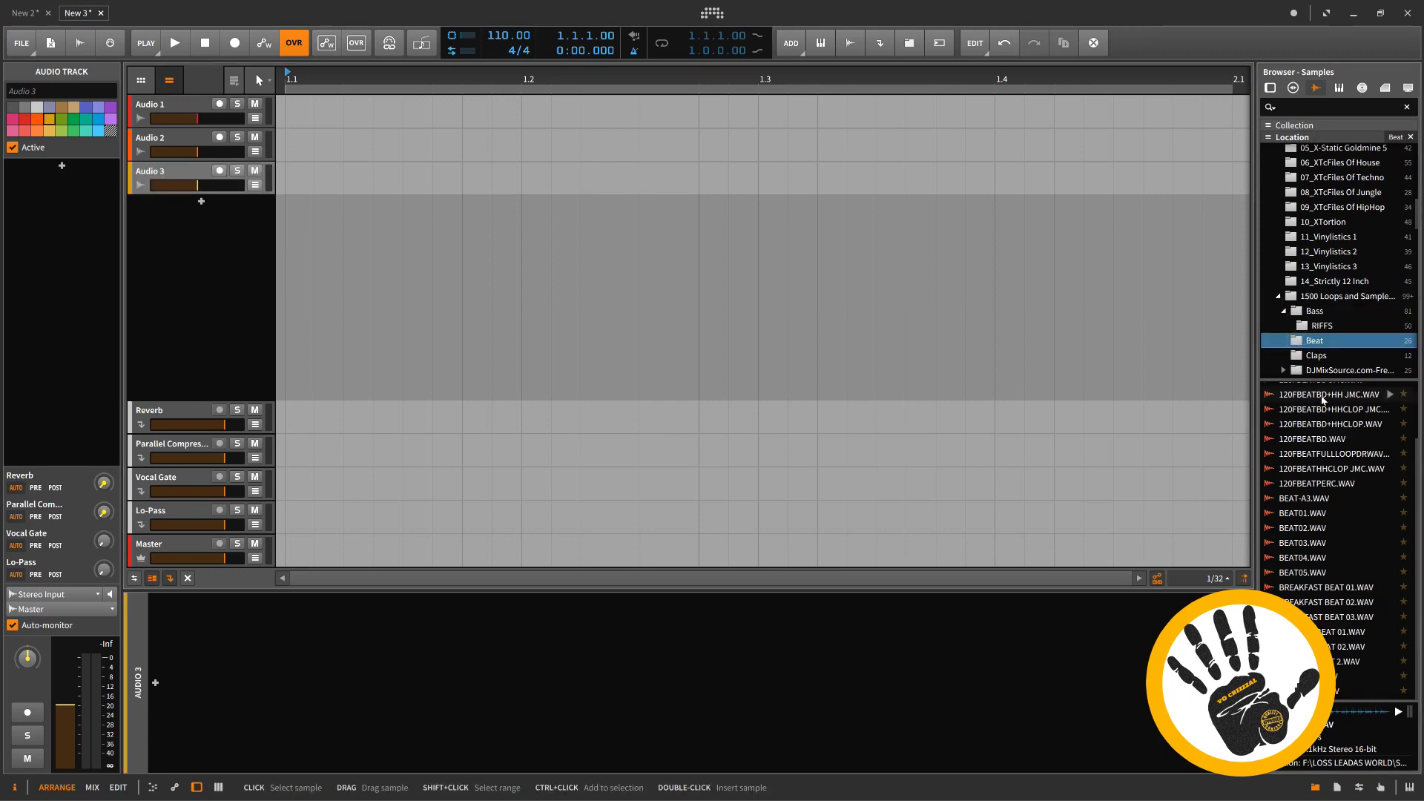
{"action": "left_click", "coordinate": [1321, 397]}
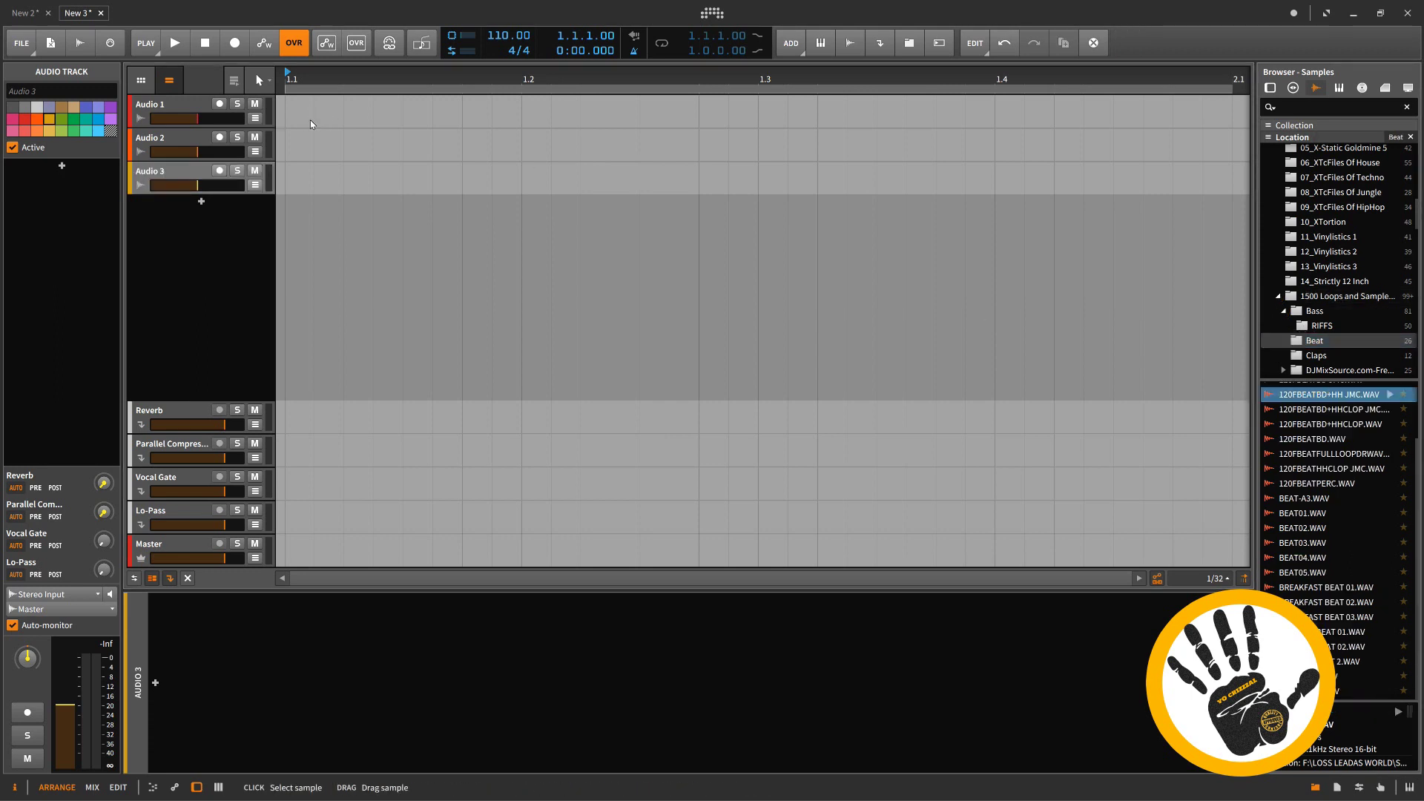
{"action": "left_click_drag", "start_coordinate": [1359, 396], "coordinate": [285, 122]}
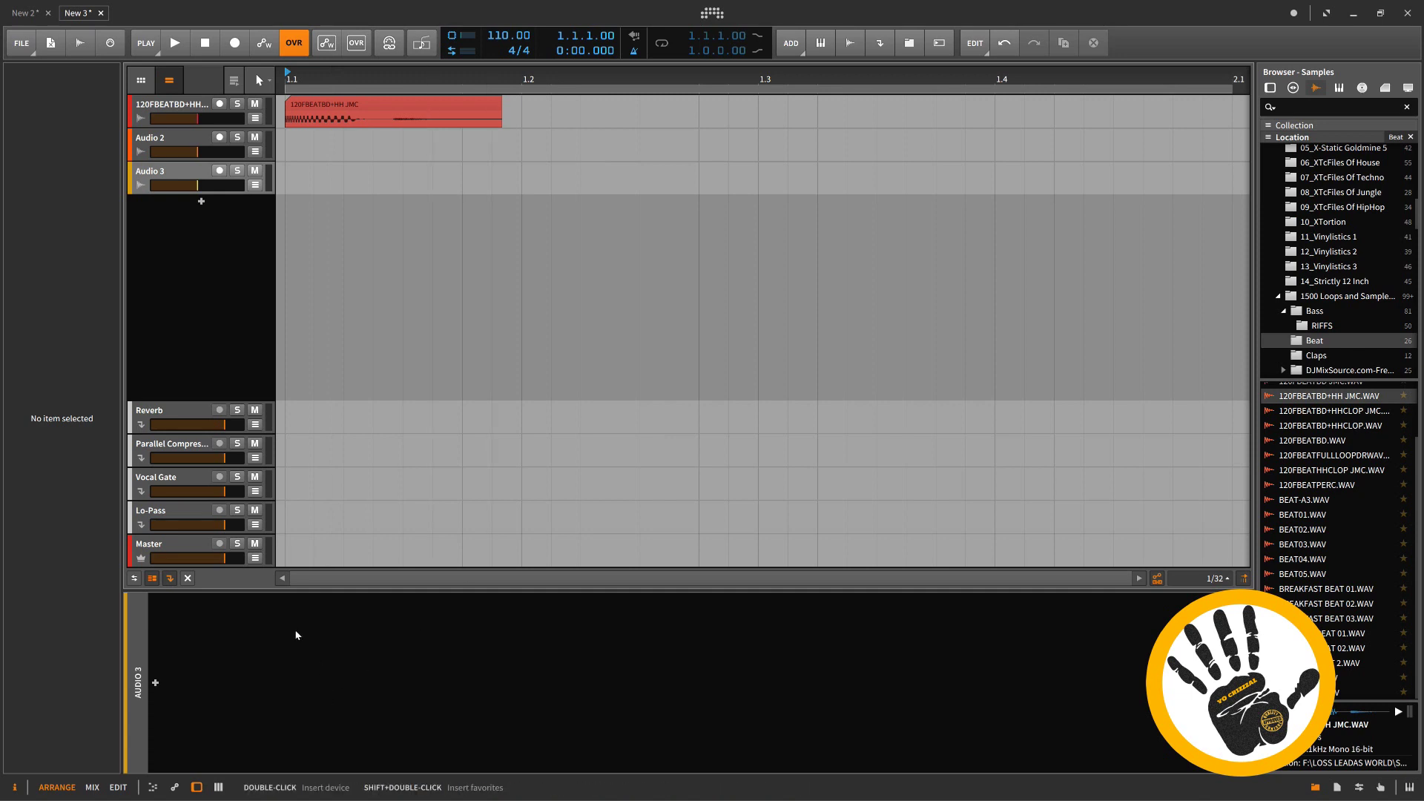
Hide the device panel, show the new beat clip in the detail editor, and switch to the automation editor
{"action": "left_click", "coordinate": [197, 787]}
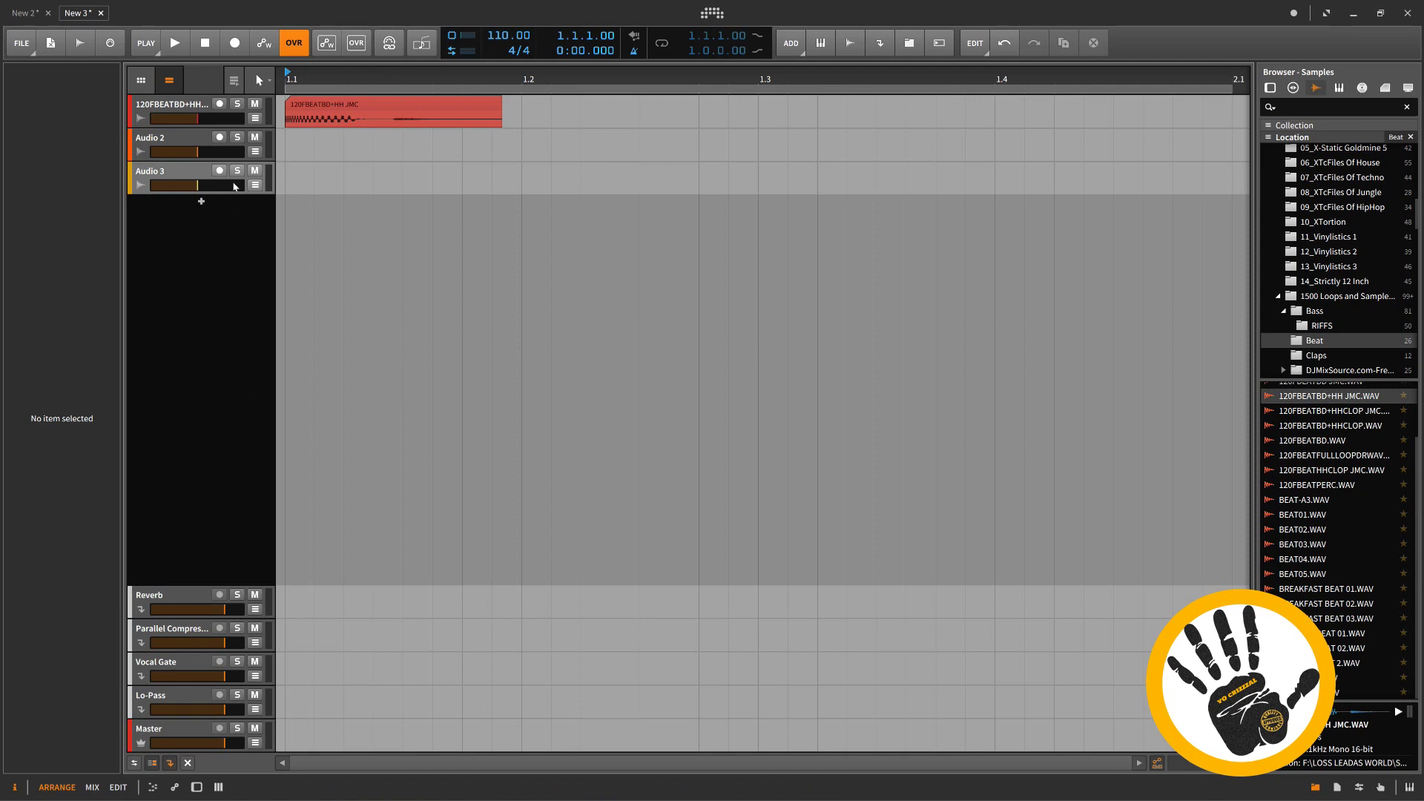
{"action": "left_click", "coordinate": [154, 786]}
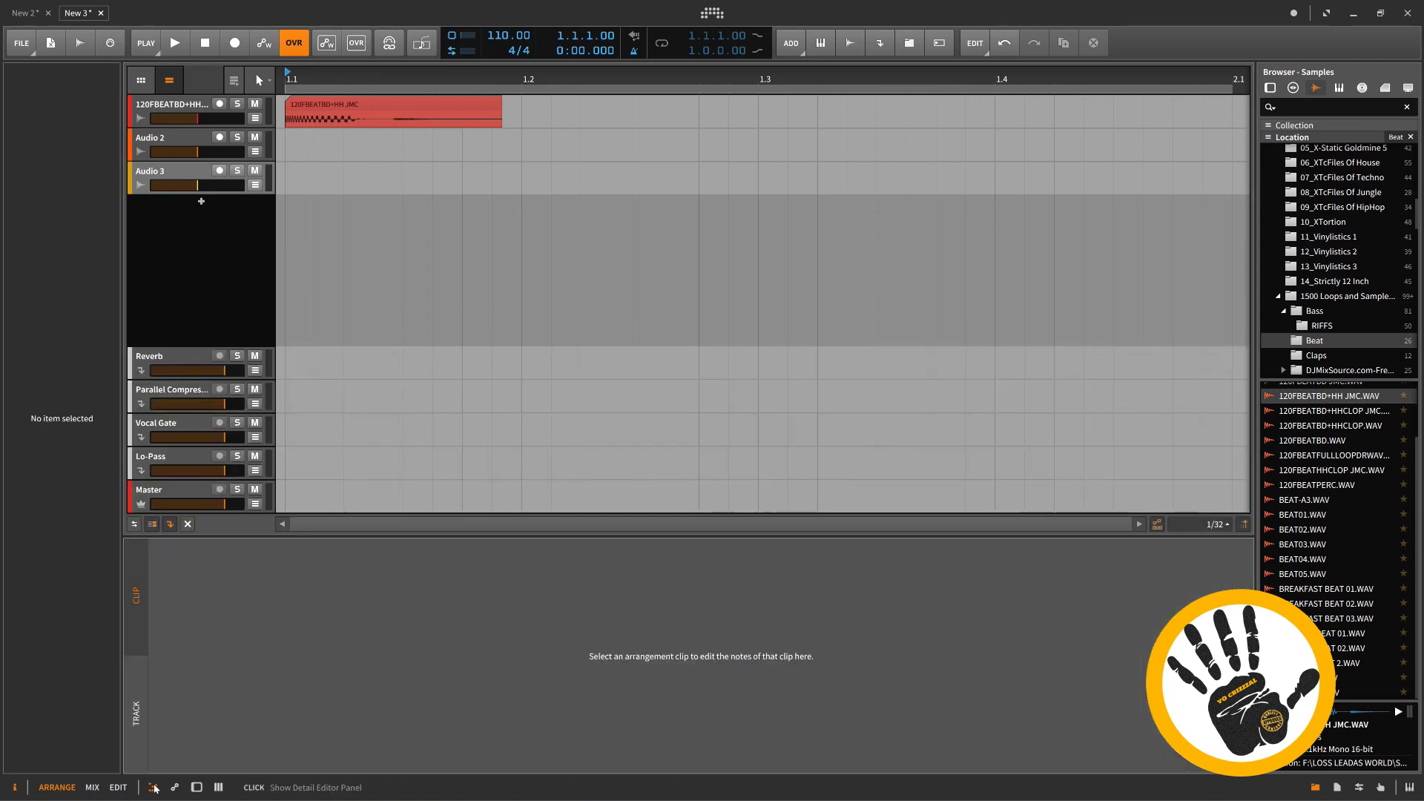
{"action": "left_click", "coordinate": [311, 110]}
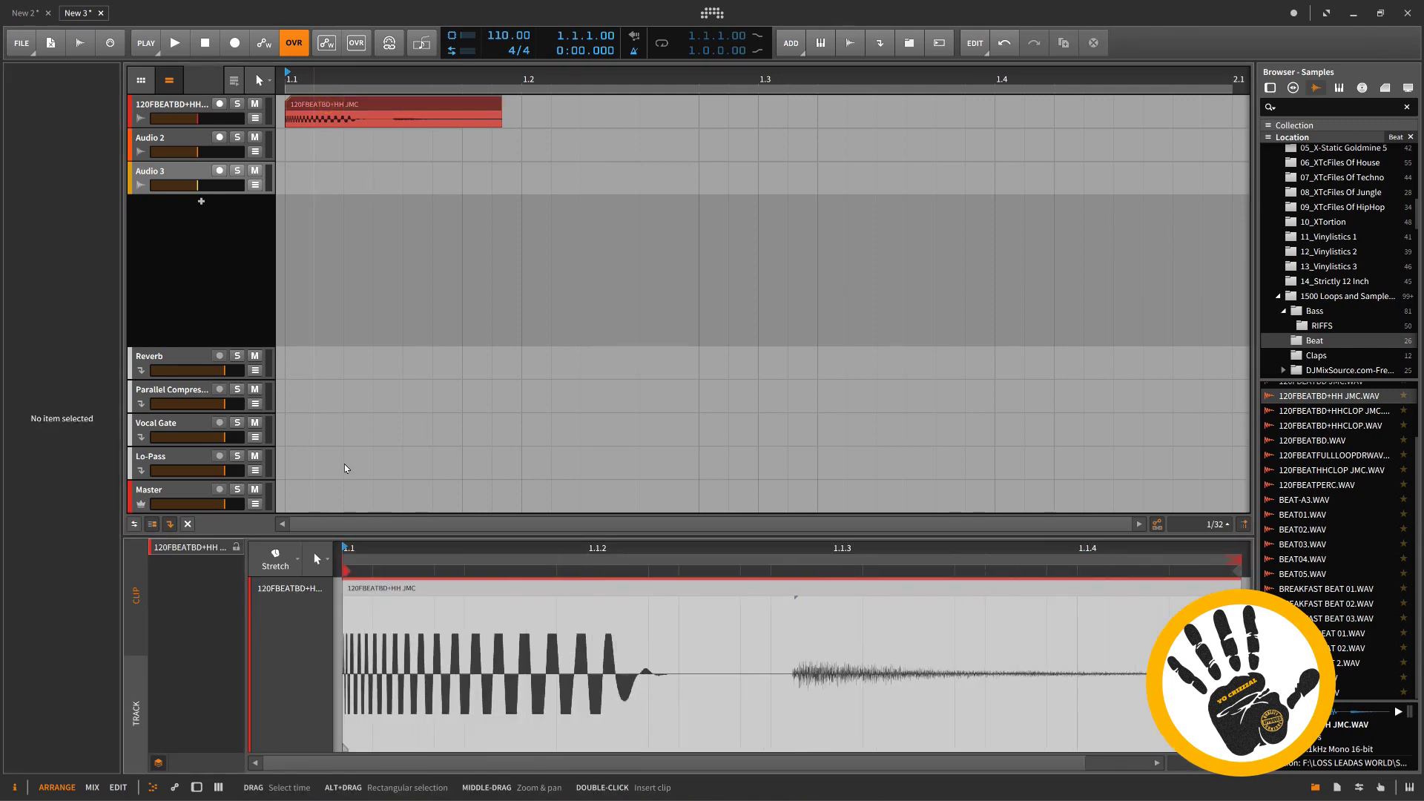
{"action": "left_click", "coordinate": [171, 787]}
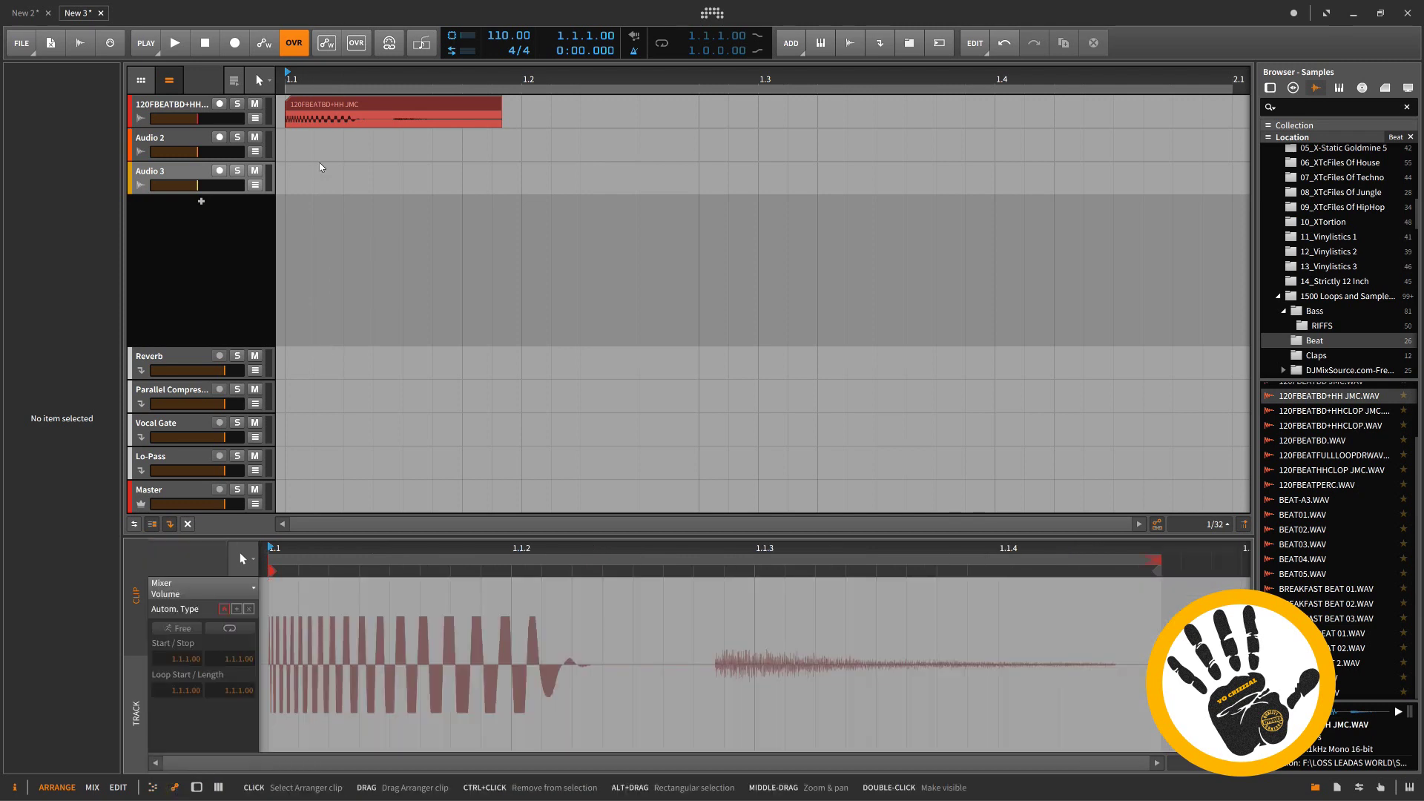
Show the device panel and insert a Delay-1 device on Audio 3
{"action": "left_click", "coordinate": [196, 788]}
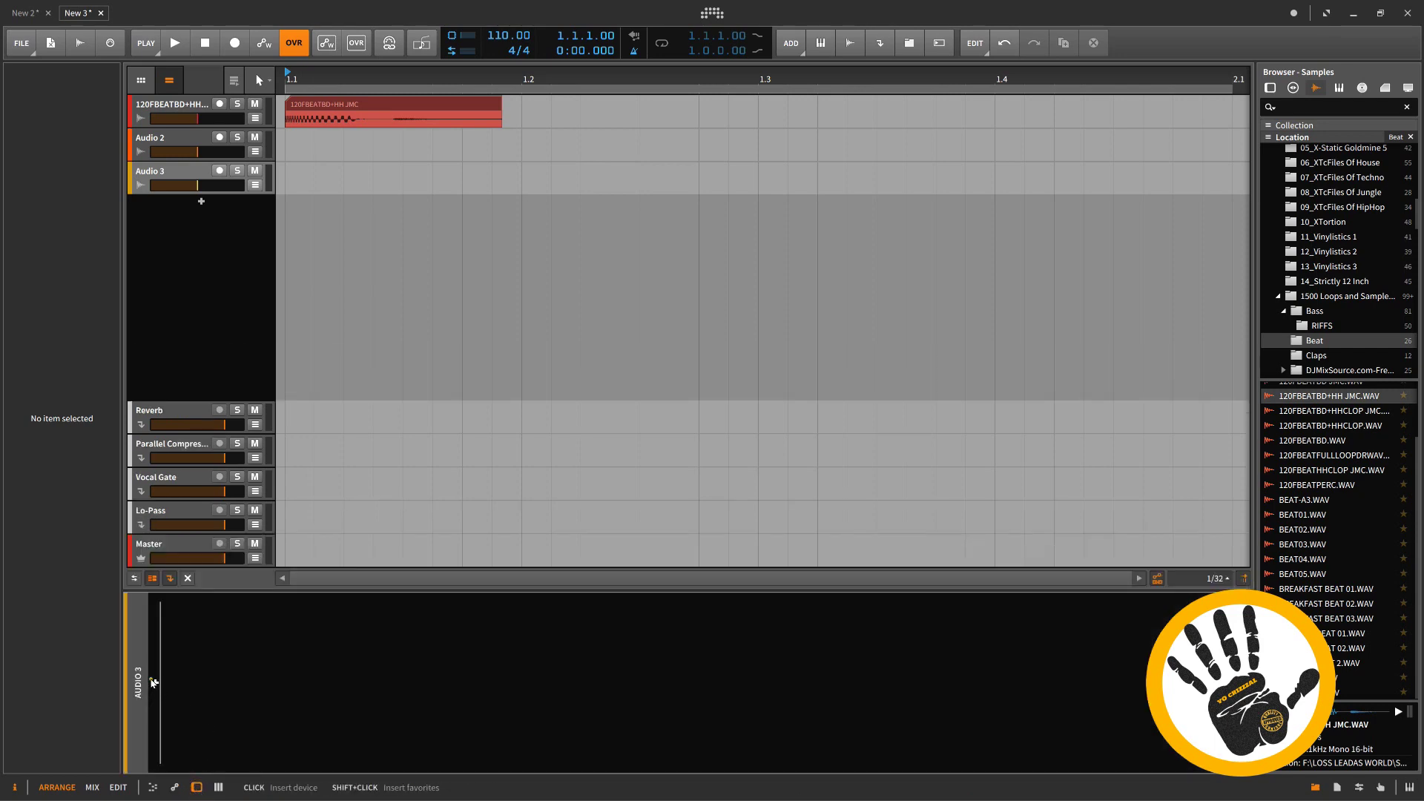
{"action": "left_click", "coordinate": [153, 682]}
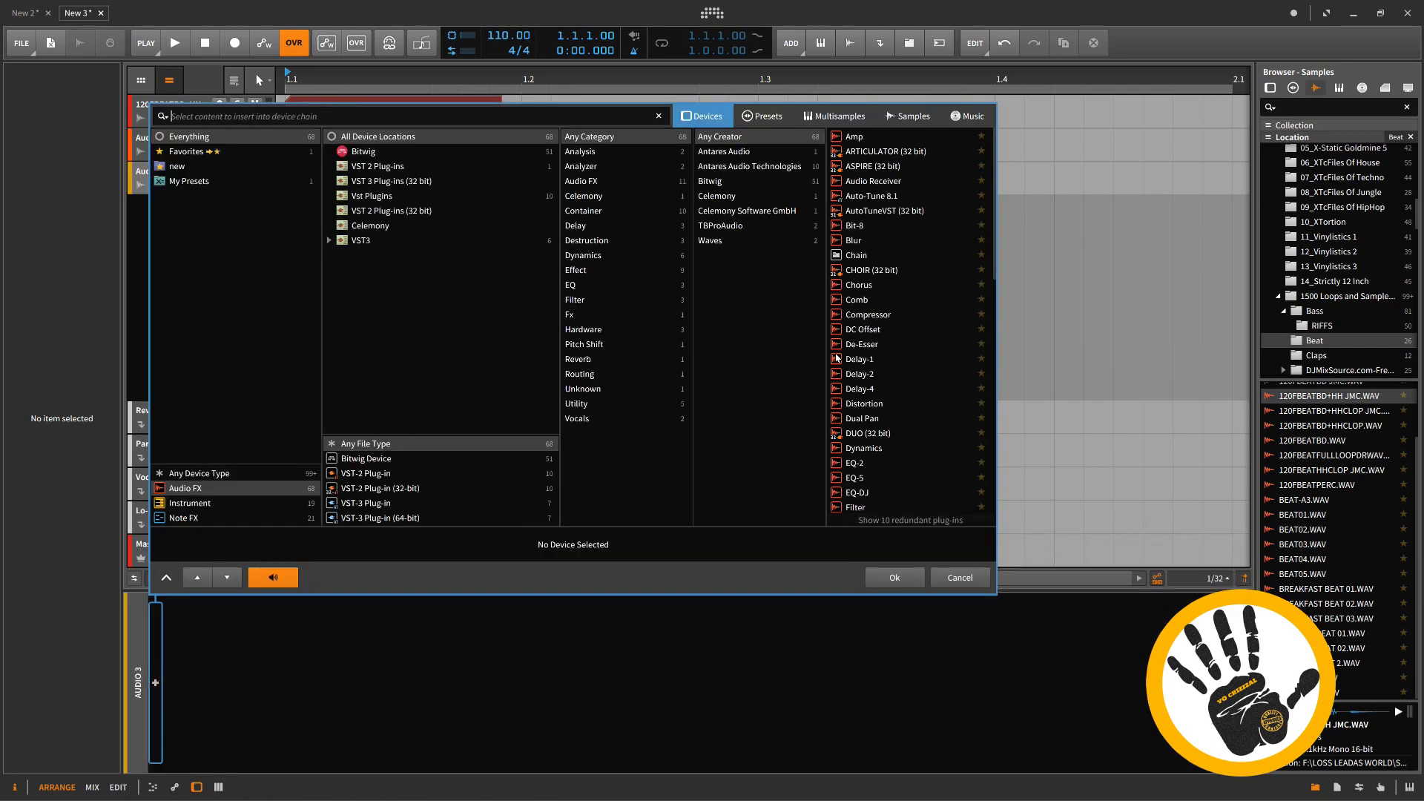
{"action": "left_click", "coordinate": [849, 358]}
{"action": "left_click", "coordinate": [911, 575]}
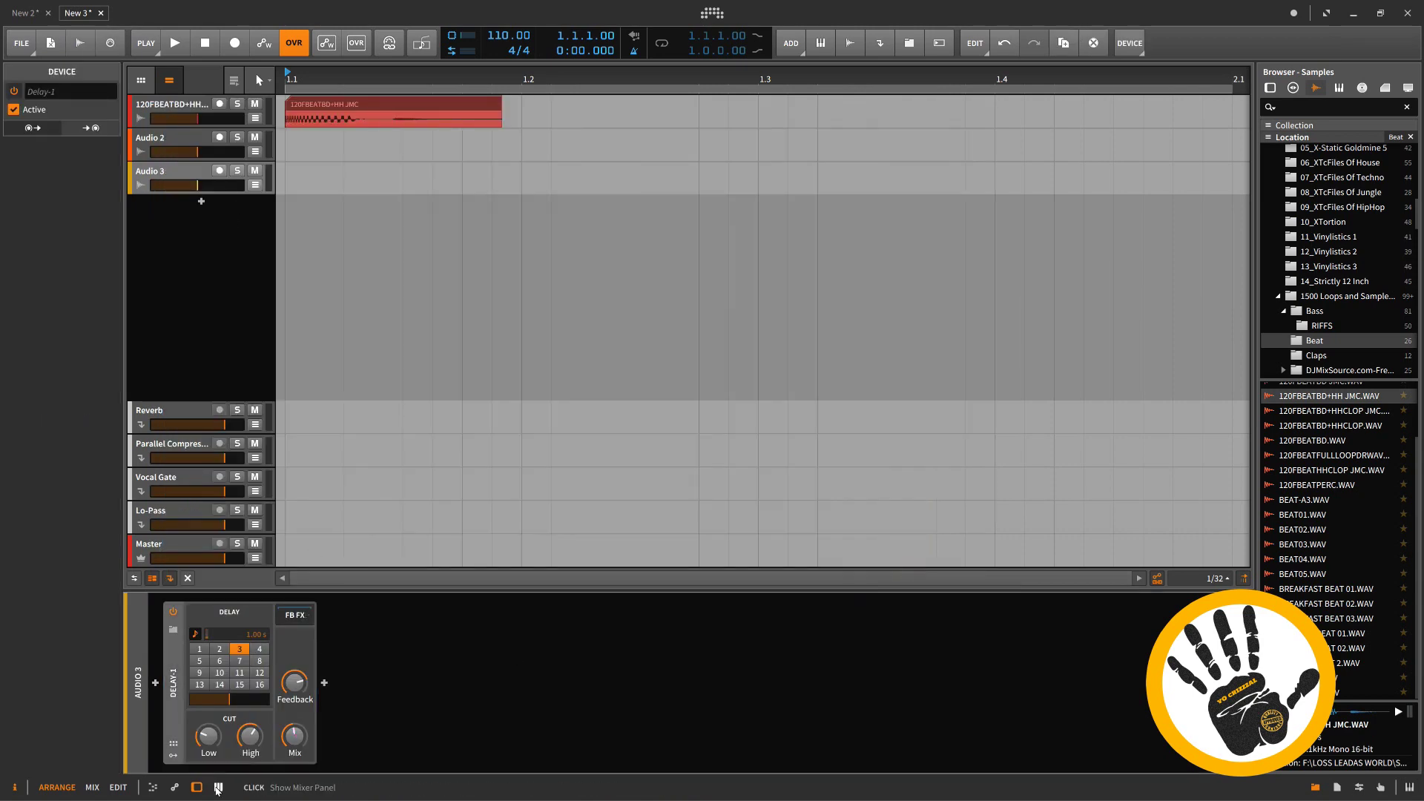
Show the mixer panel below the arranger, and hide and restore the effect tracks
{"action": "key", "text": "m"}
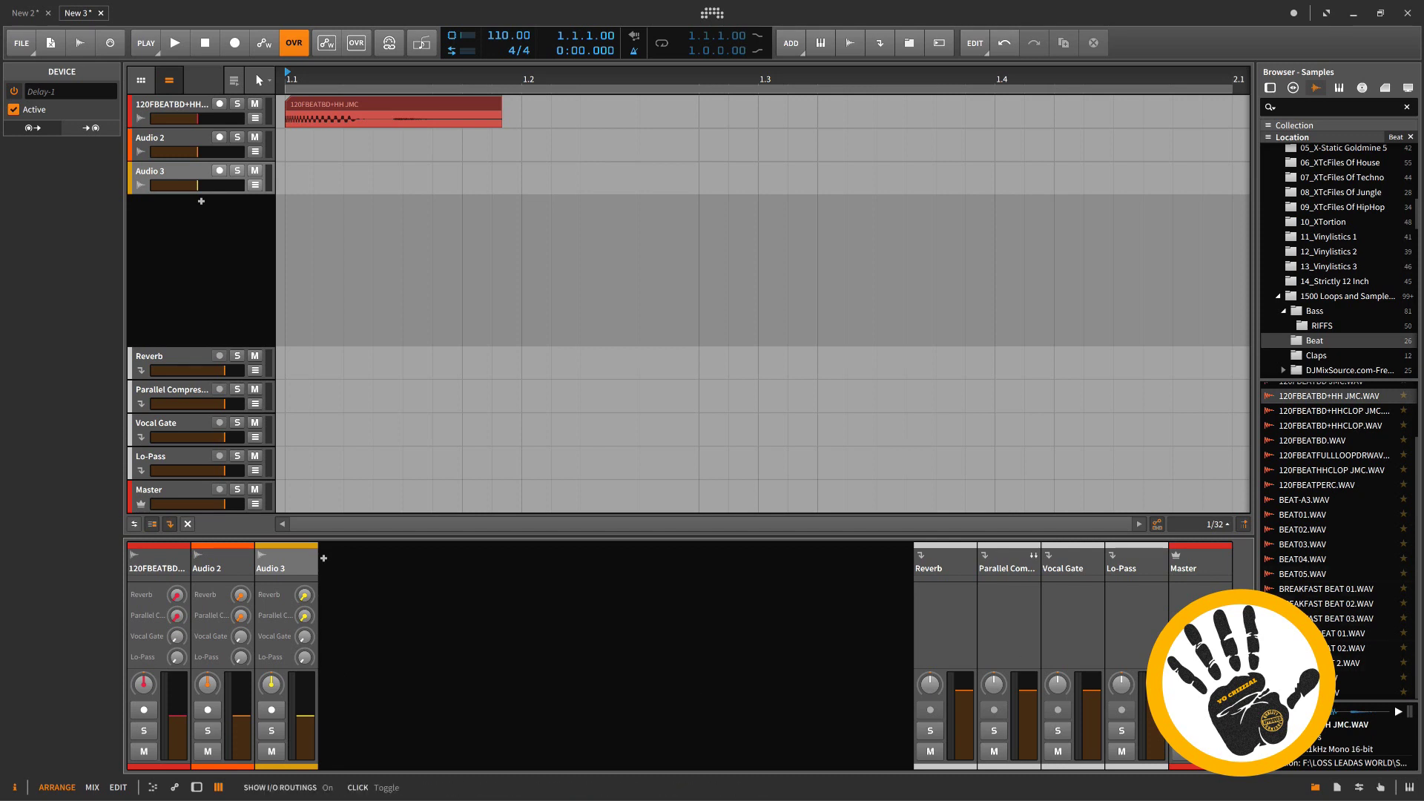
{"action": "left_click", "coordinate": [196, 788]}
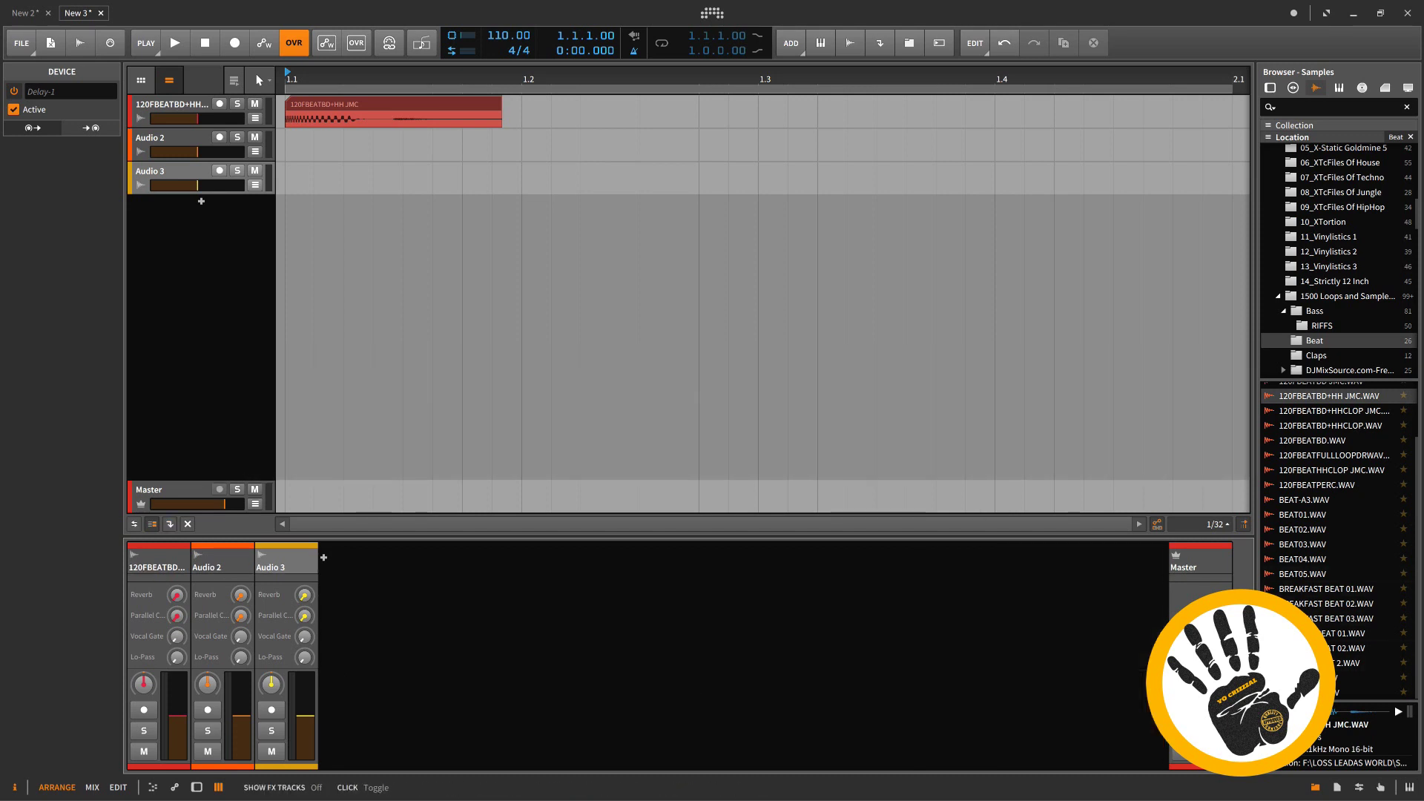
{"action": "left_click", "coordinate": [195, 788]}
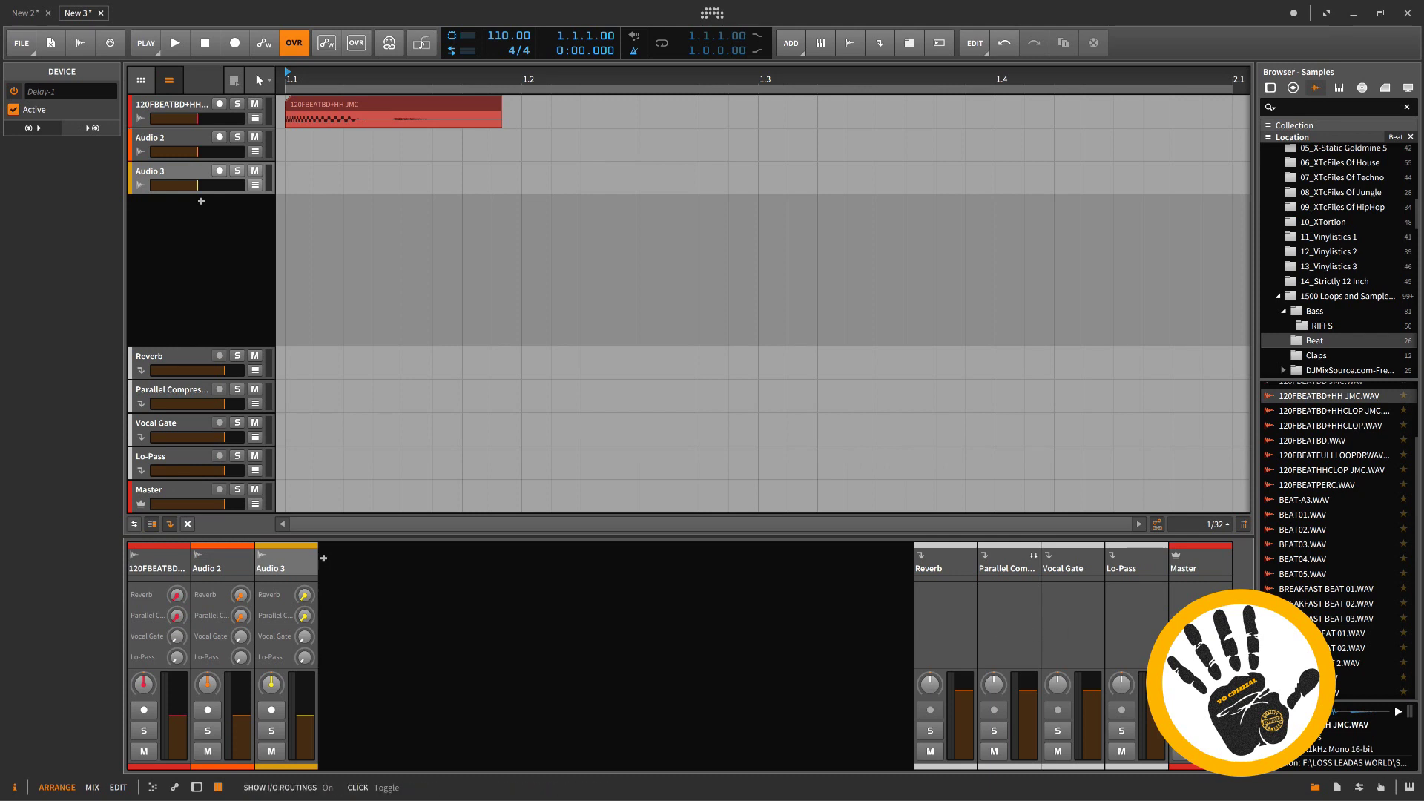
Switch the mixer strips between device chains and effect sends, and display the I/O routings alone
{"action": "left_click", "coordinate": [152, 523]}
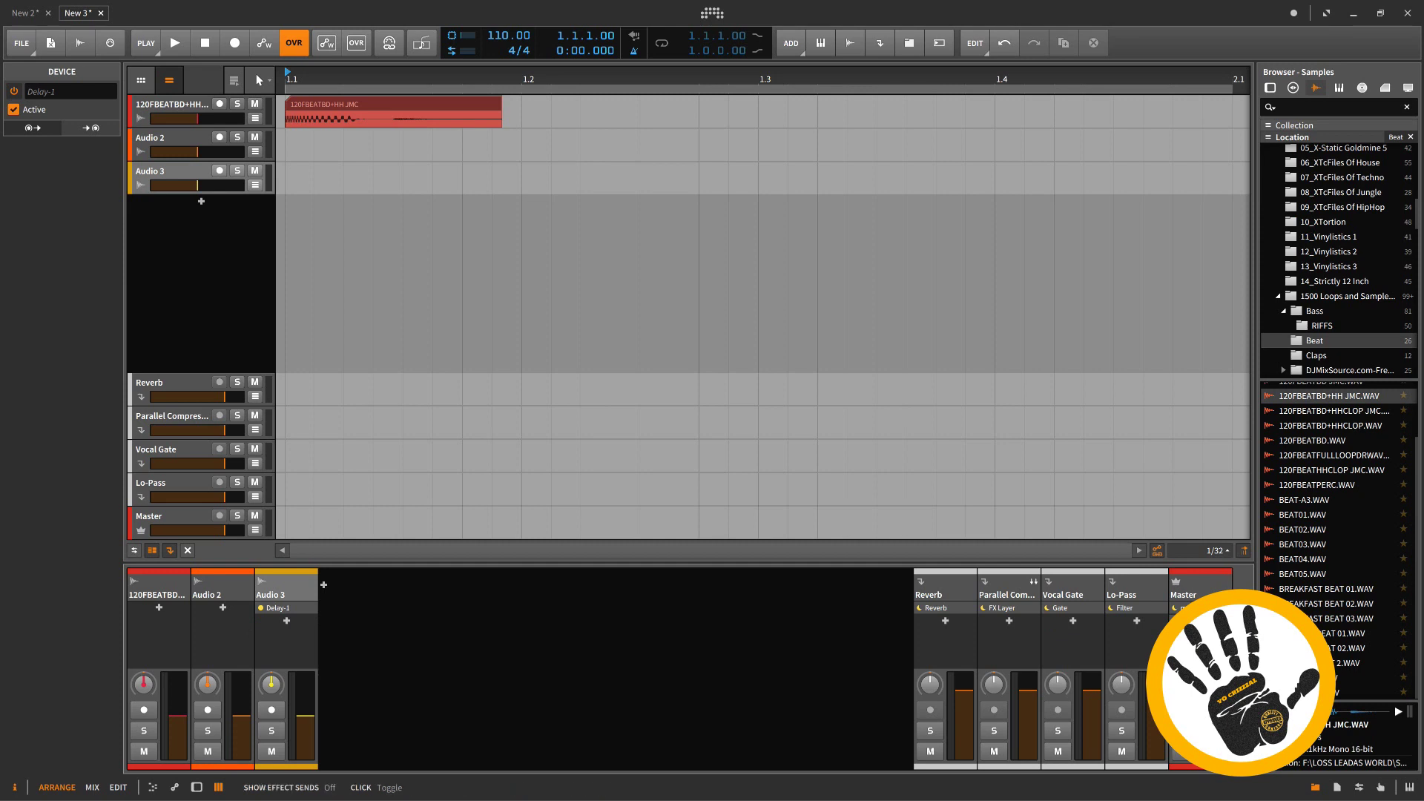
{"action": "left_click", "coordinate": [169, 550]}
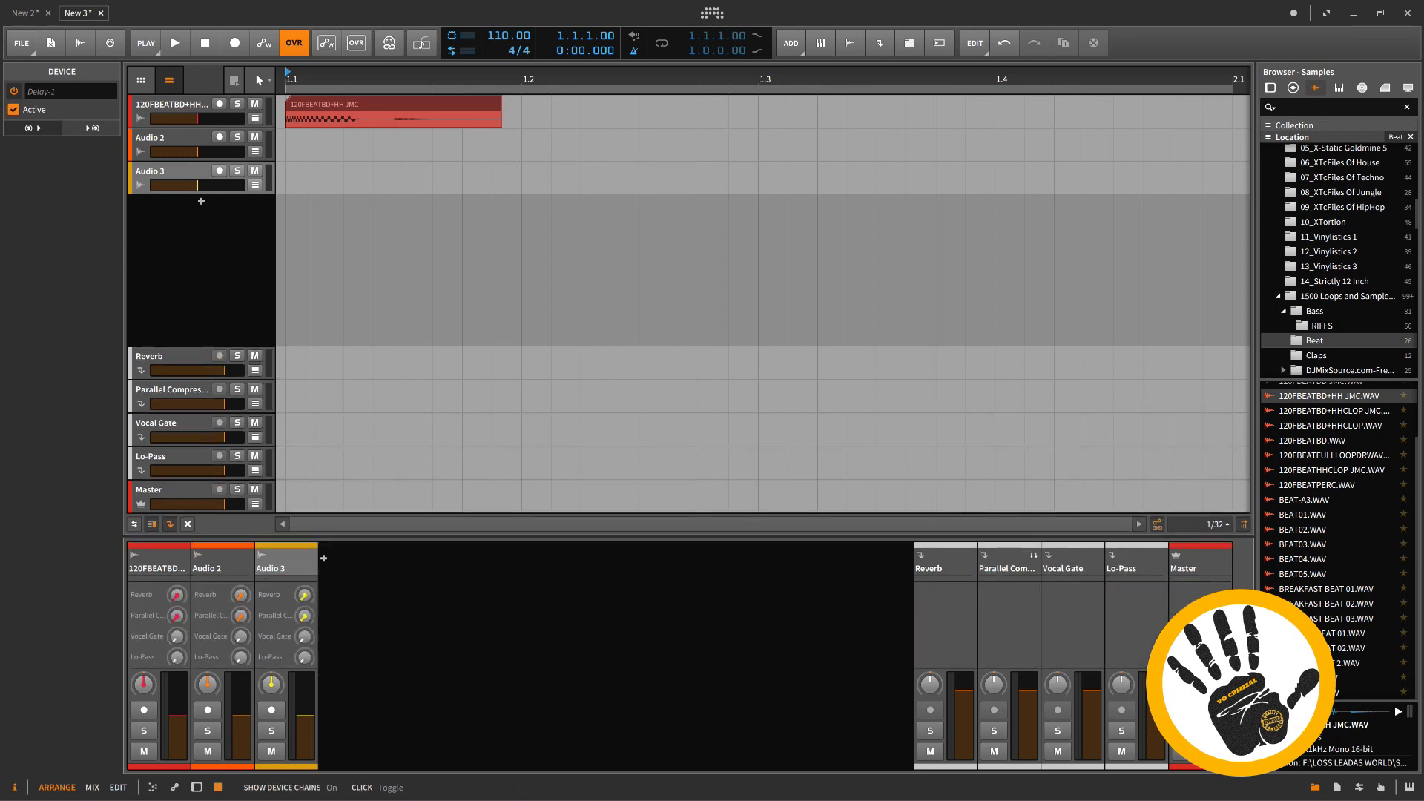
{"action": "left_click_drag", "start_coordinate": [1071, 539], "coordinate": [1071, 145]}
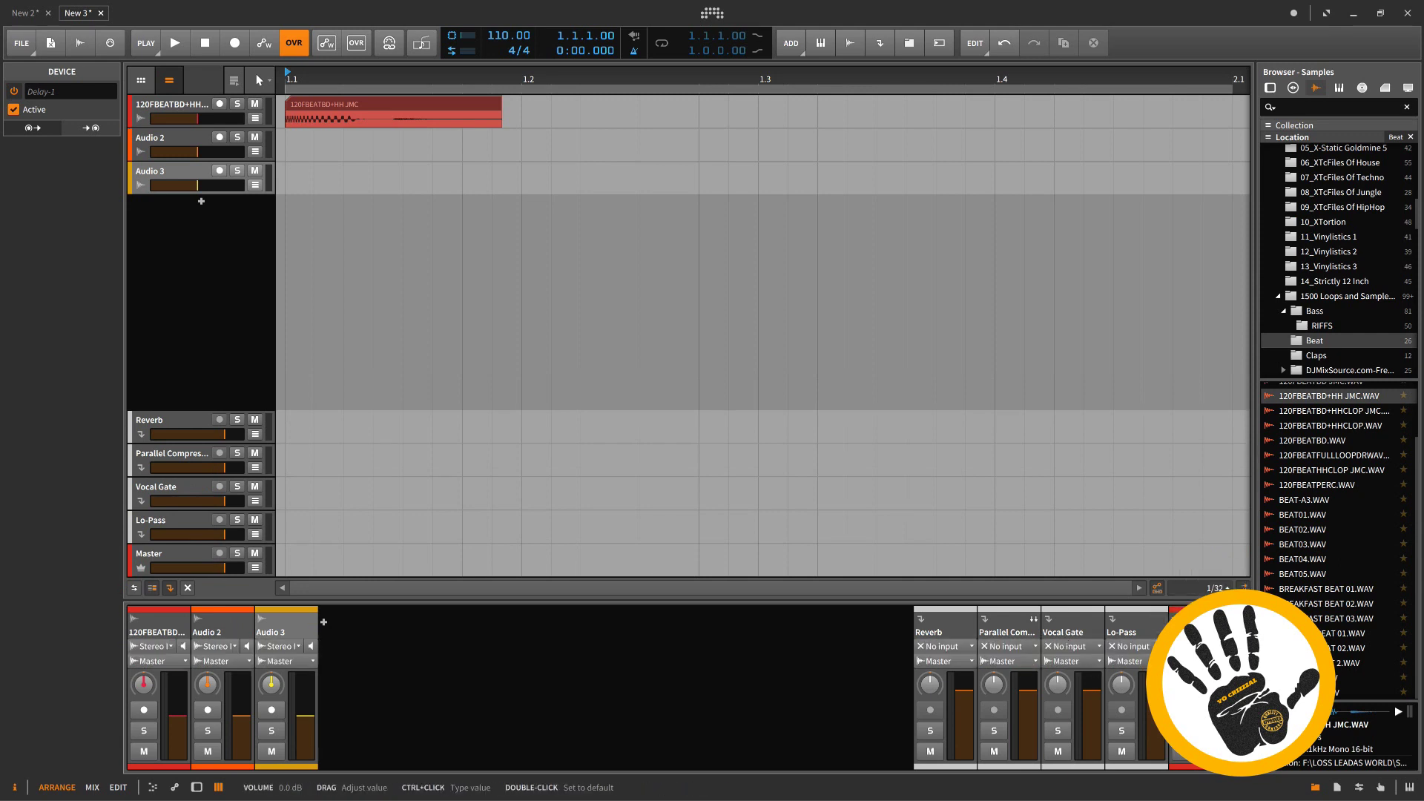
Hide and restore the effect tracks, and show and hide the mixer's crossfade settings
{"action": "left_click", "coordinate": [152, 588]}
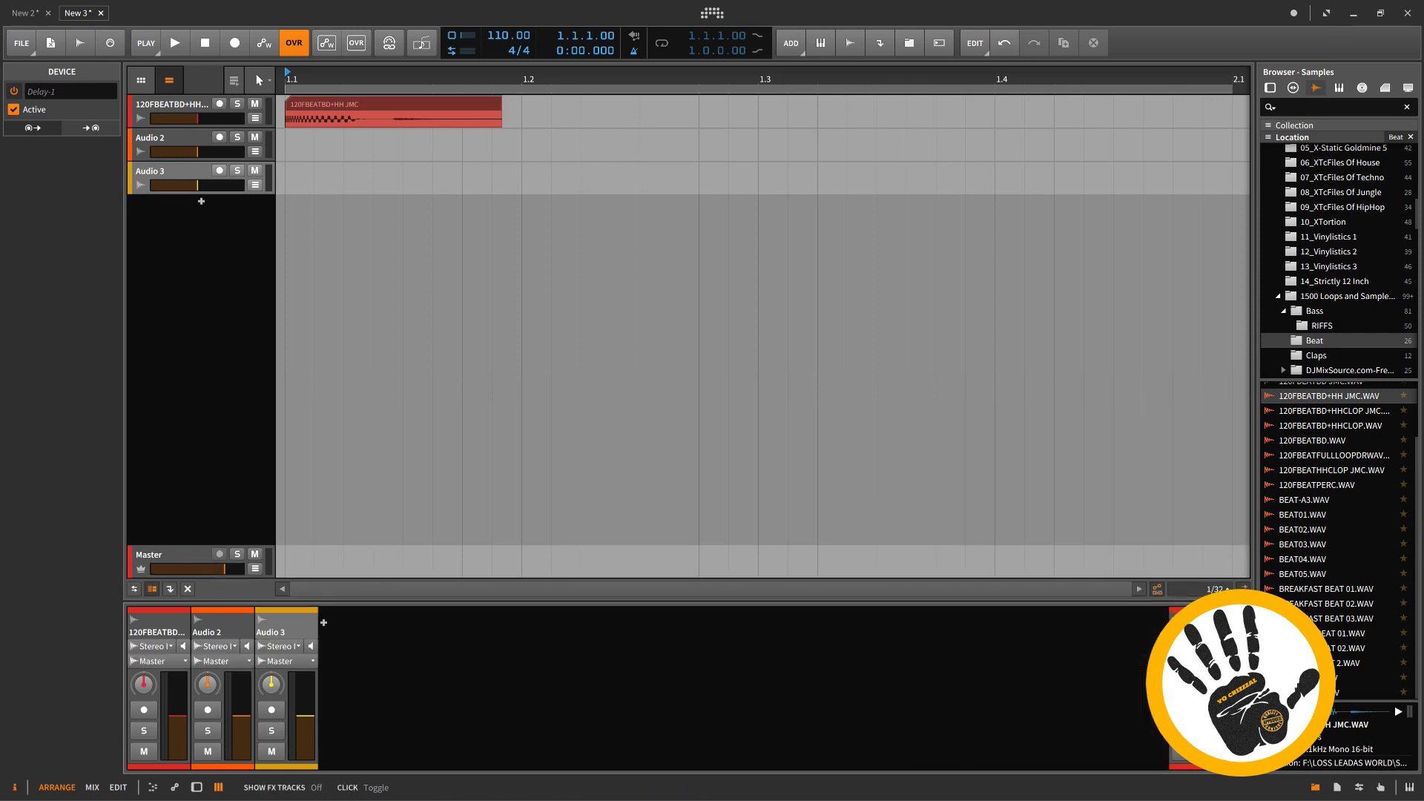
{"action": "left_click", "coordinate": [152, 588]}
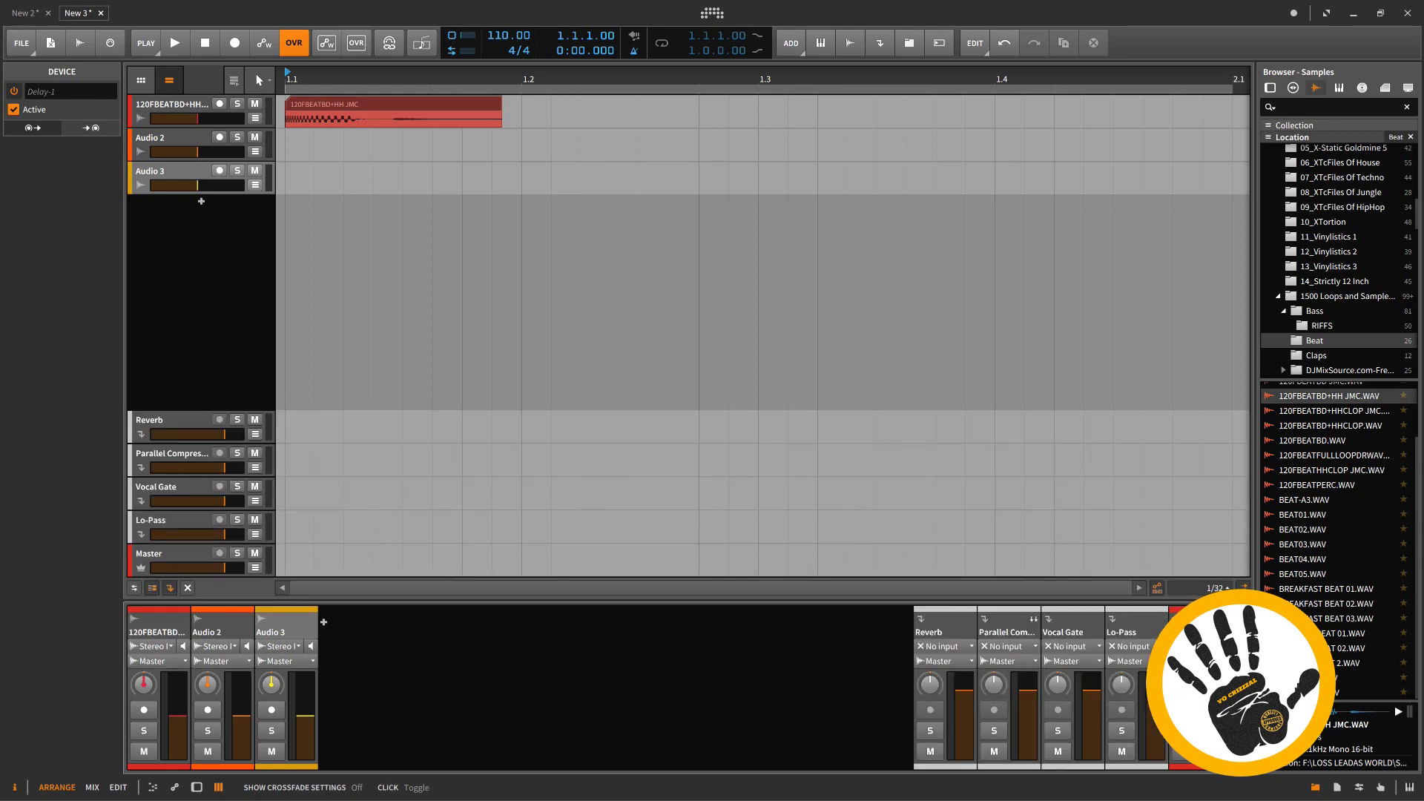
{"action": "left_click", "coordinate": [169, 588]}
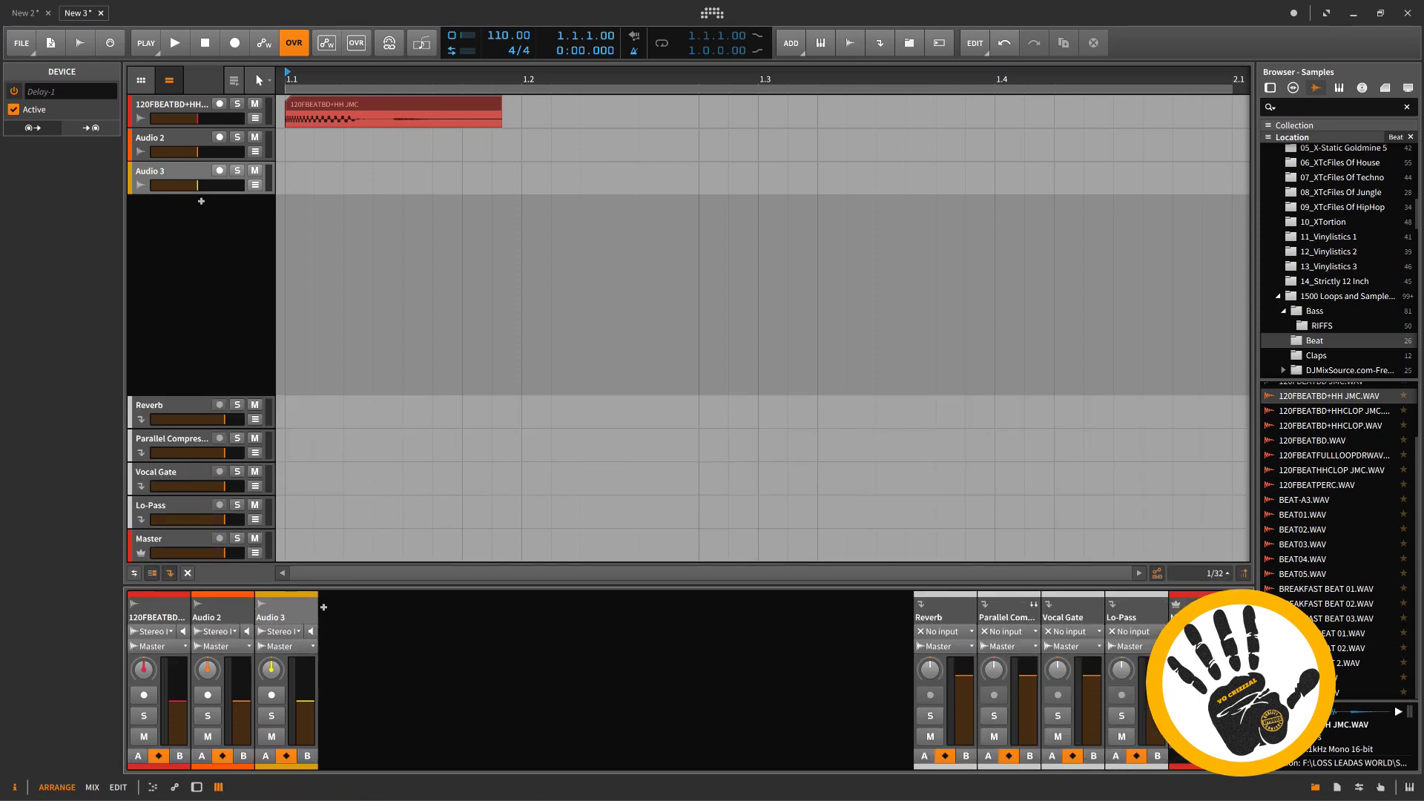
{"action": "left_click", "coordinate": [170, 573]}
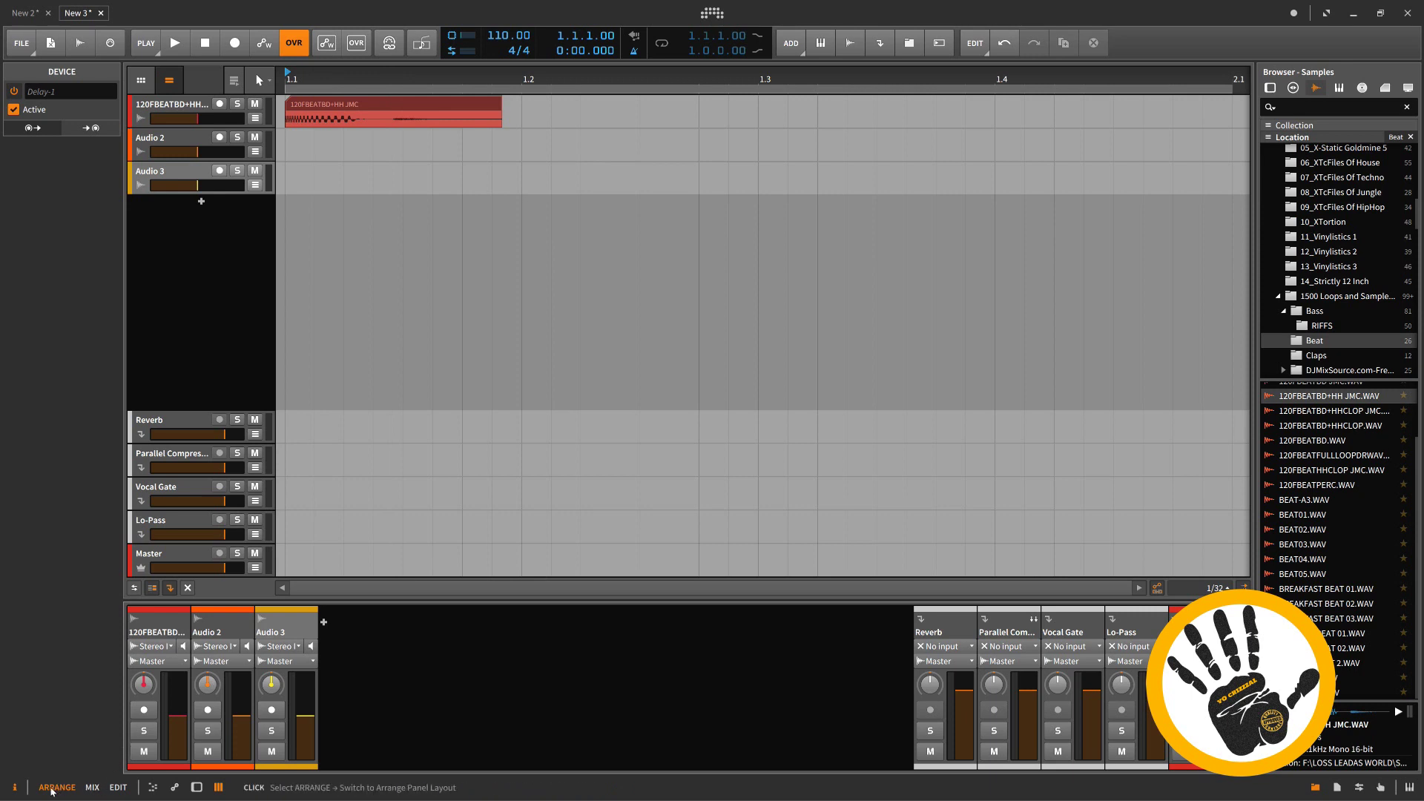
Switch to the Mix layout and show the detail editor below the clip launcher
{"action": "left_click", "coordinate": [92, 788]}
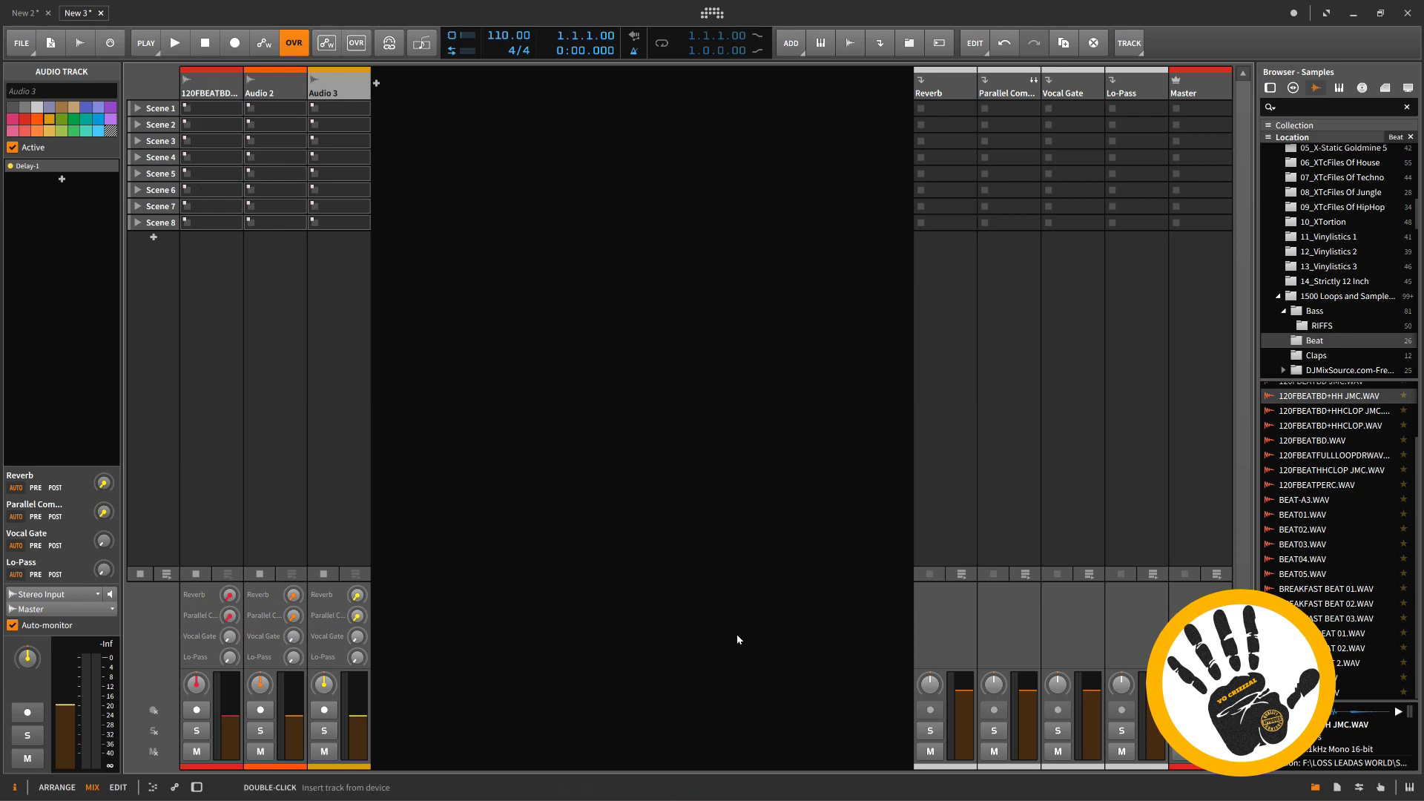
{"action": "left_click", "coordinate": [154, 789]}
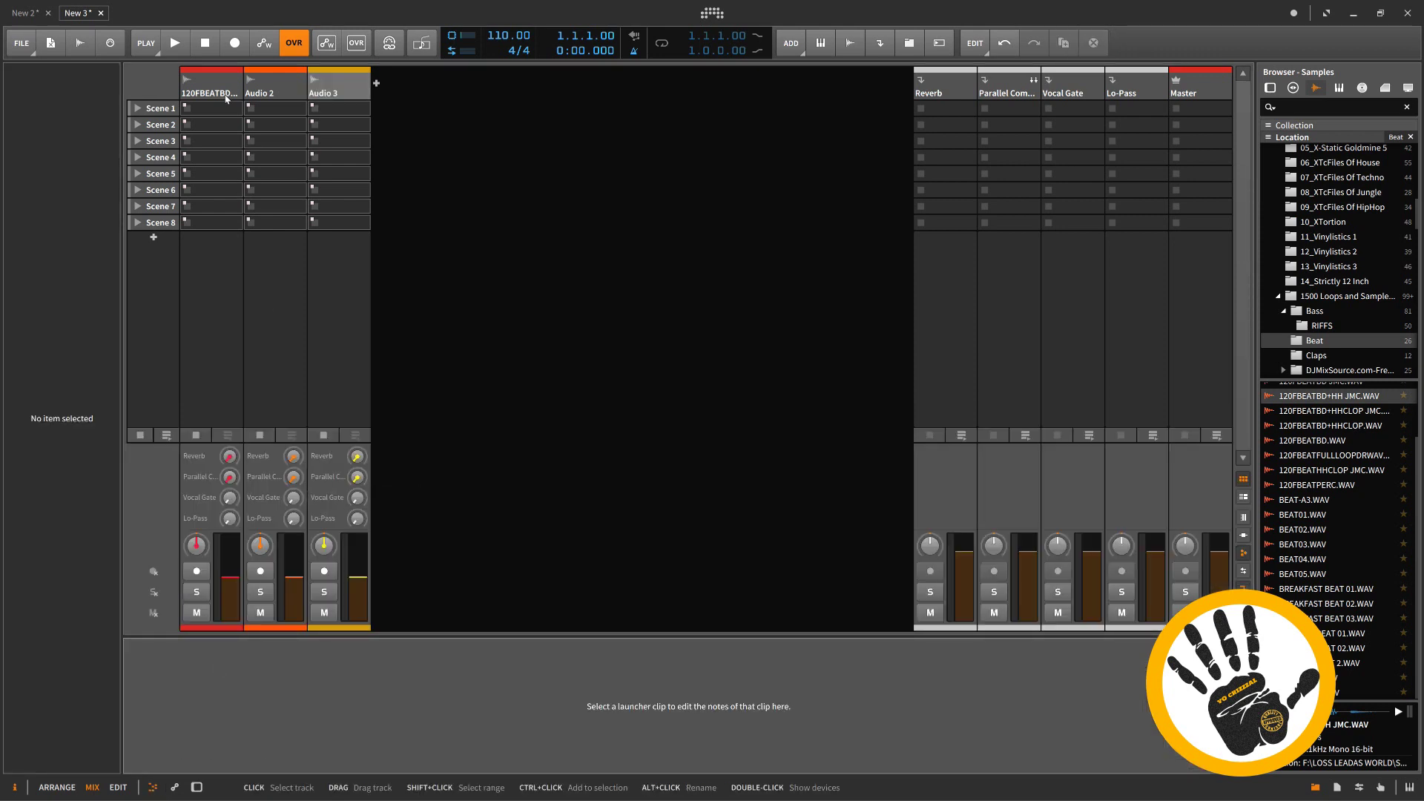
Return to the Arrange layout, show the clip launcher, and copy the beat clip into the first track's Scene 1 slot
{"action": "left_click", "coordinate": [66, 786]}
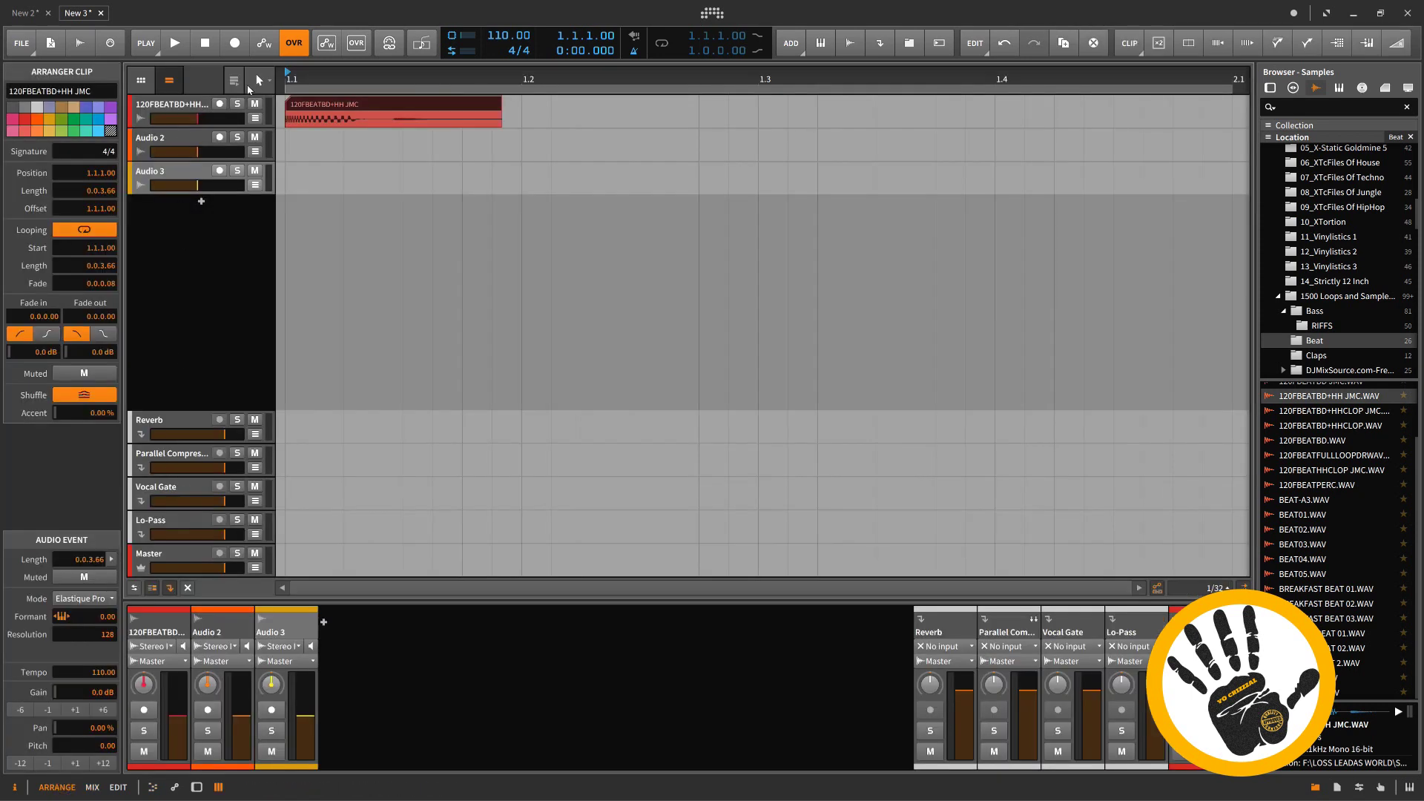
{"action": "left_click", "coordinate": [141, 79]}
{"action": "left_click_drag", "start_coordinate": [569, 111], "coordinate": [330, 104]}
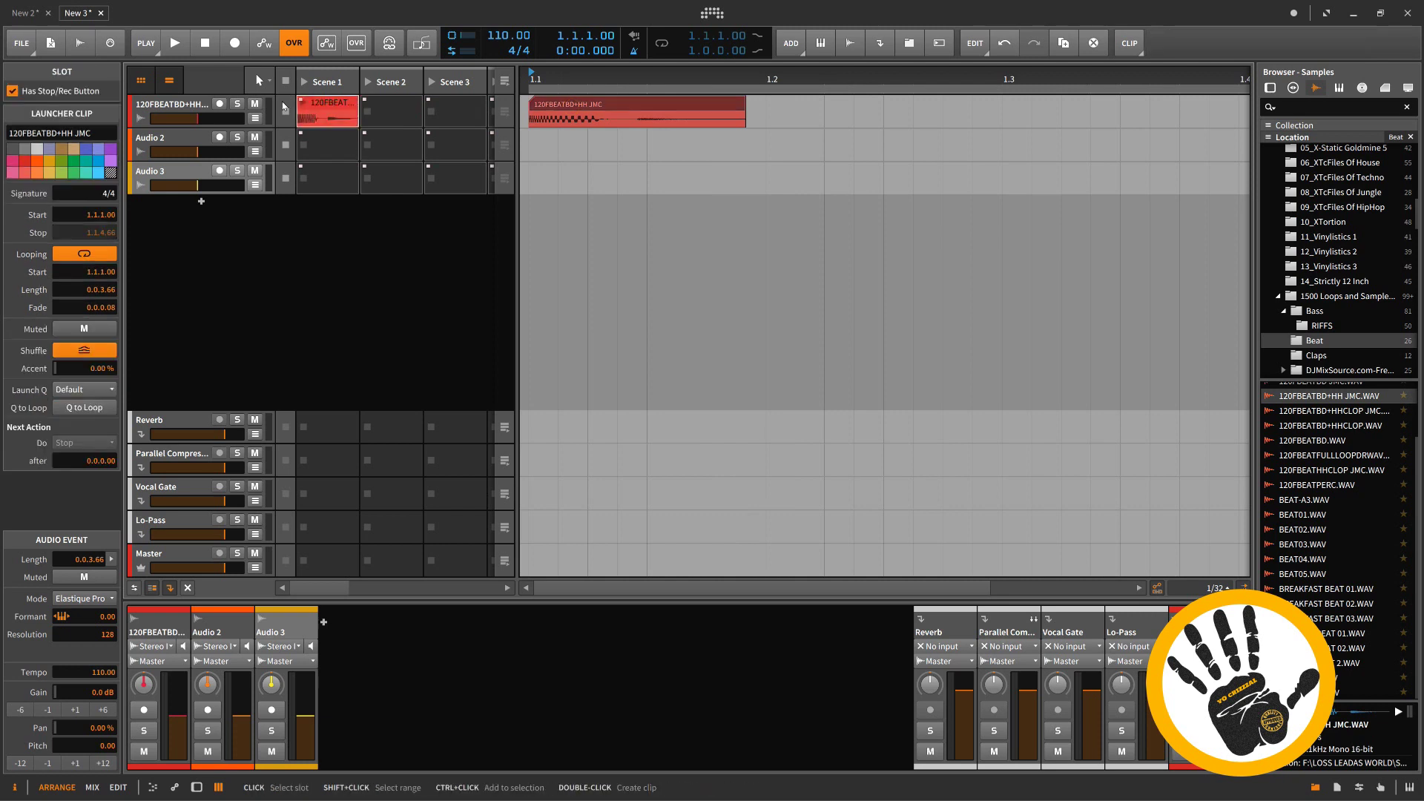
Toggle the clip launcher and the arranger timeline, leaving both displayed side by side
{"action": "left_click", "coordinate": [150, 80]}
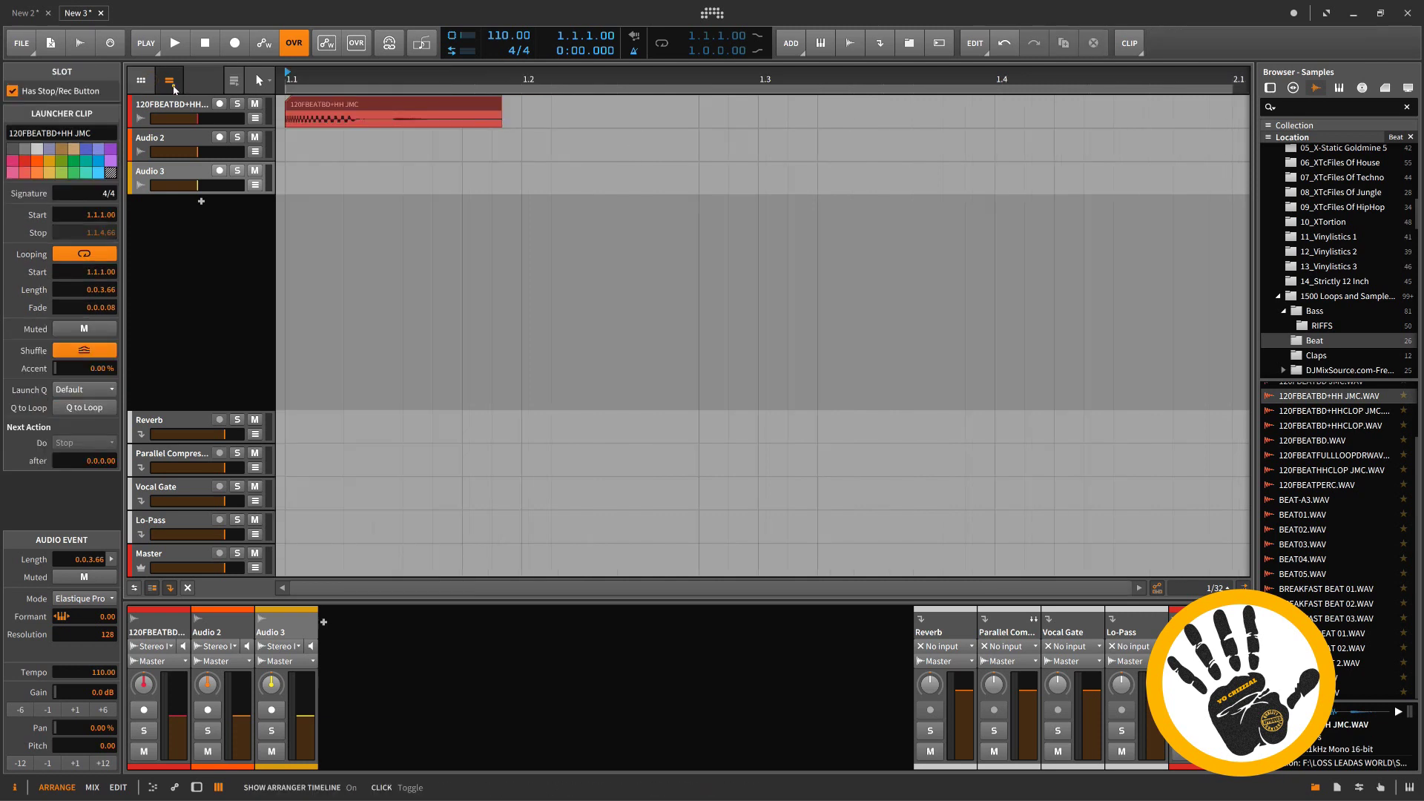
{"action": "left_click", "coordinate": [173, 88]}
{"action": "left_click", "coordinate": [173, 87]}
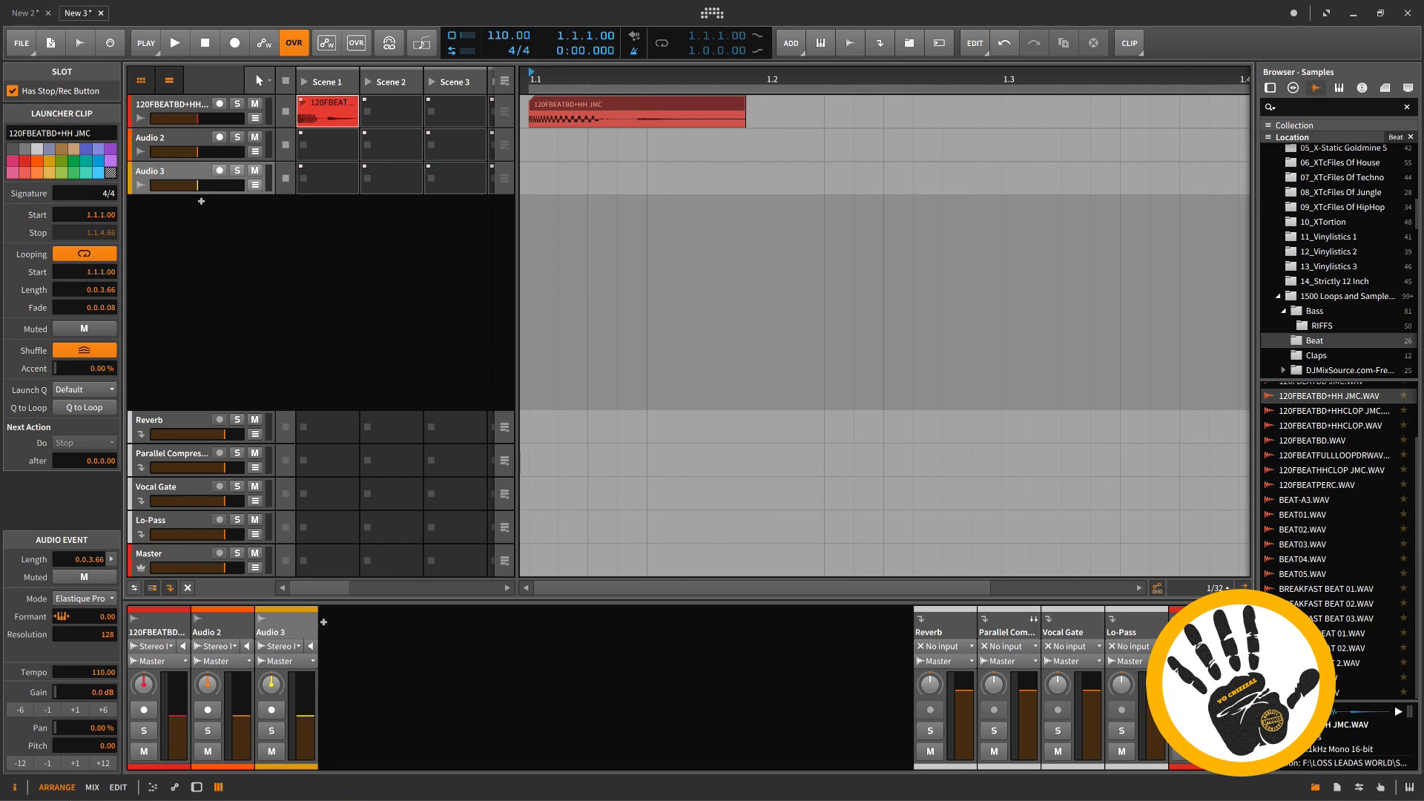
Switch to the Mix layout and enlarge the detail editor showing the launcher clip
{"action": "left_click", "coordinate": [92, 788]}
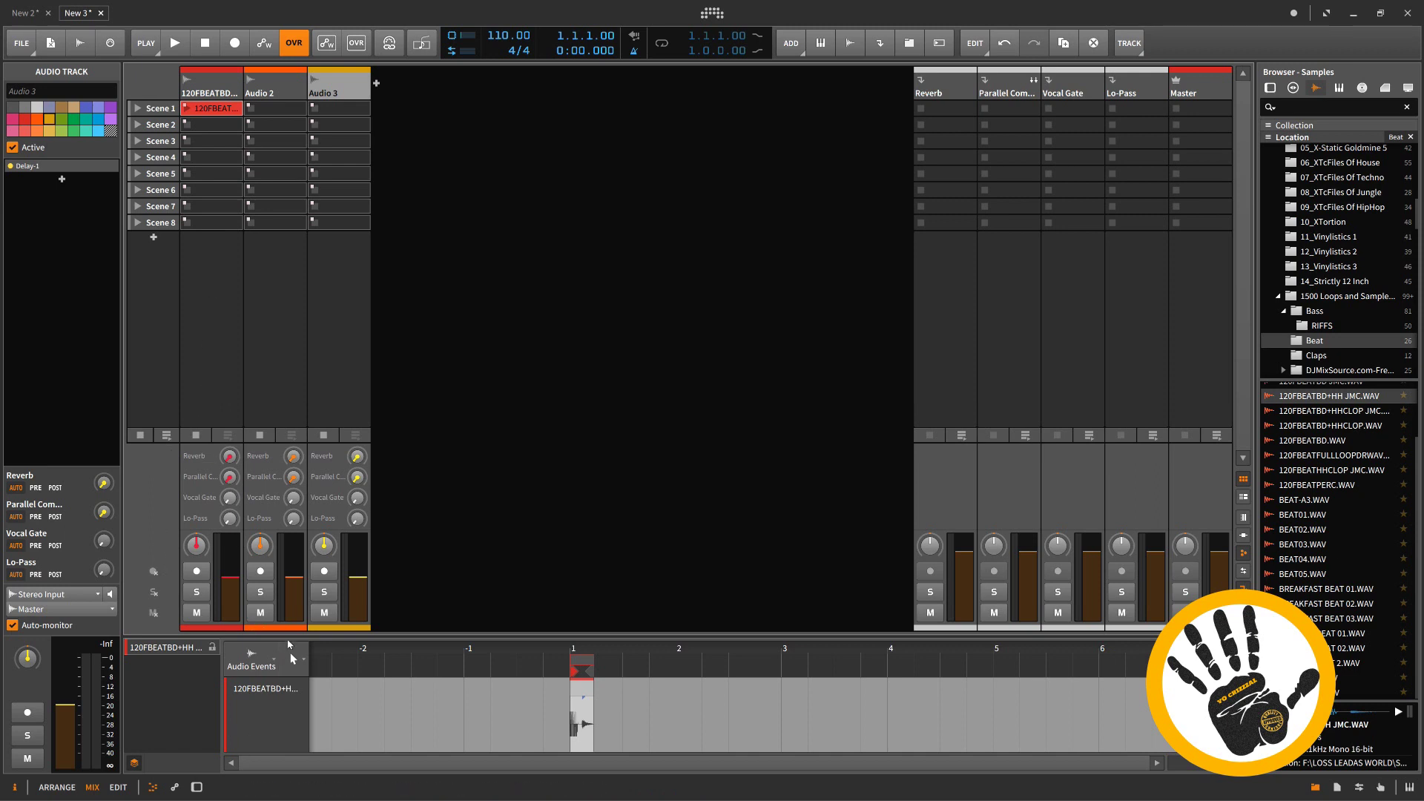
{"action": "left_click_drag", "start_coordinate": [272, 643], "coordinate": [315, 598]}
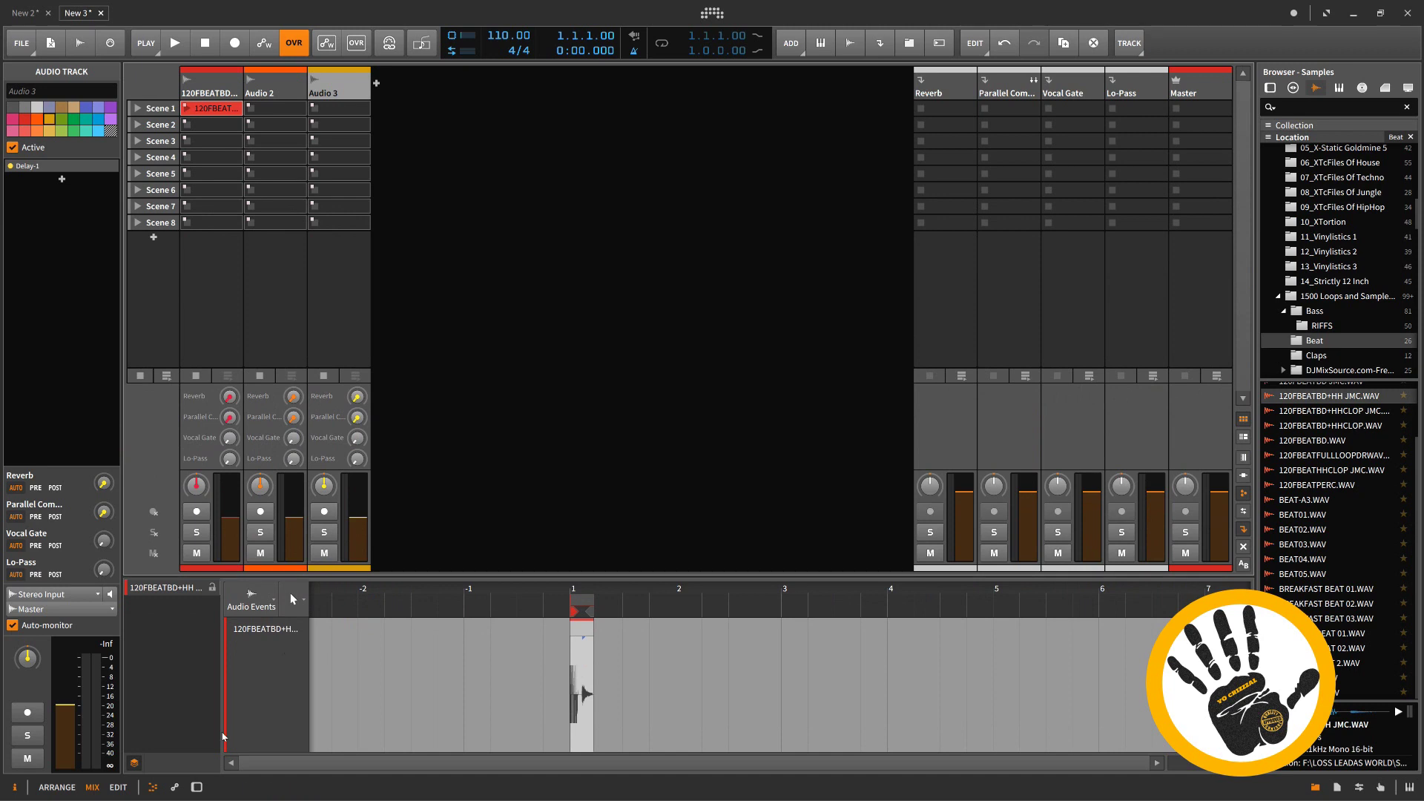
Below the Mix layout's clip launcher, show and enlarge the automation editor, and show and hide the device panel
{"action": "left_click", "coordinate": [175, 788]}
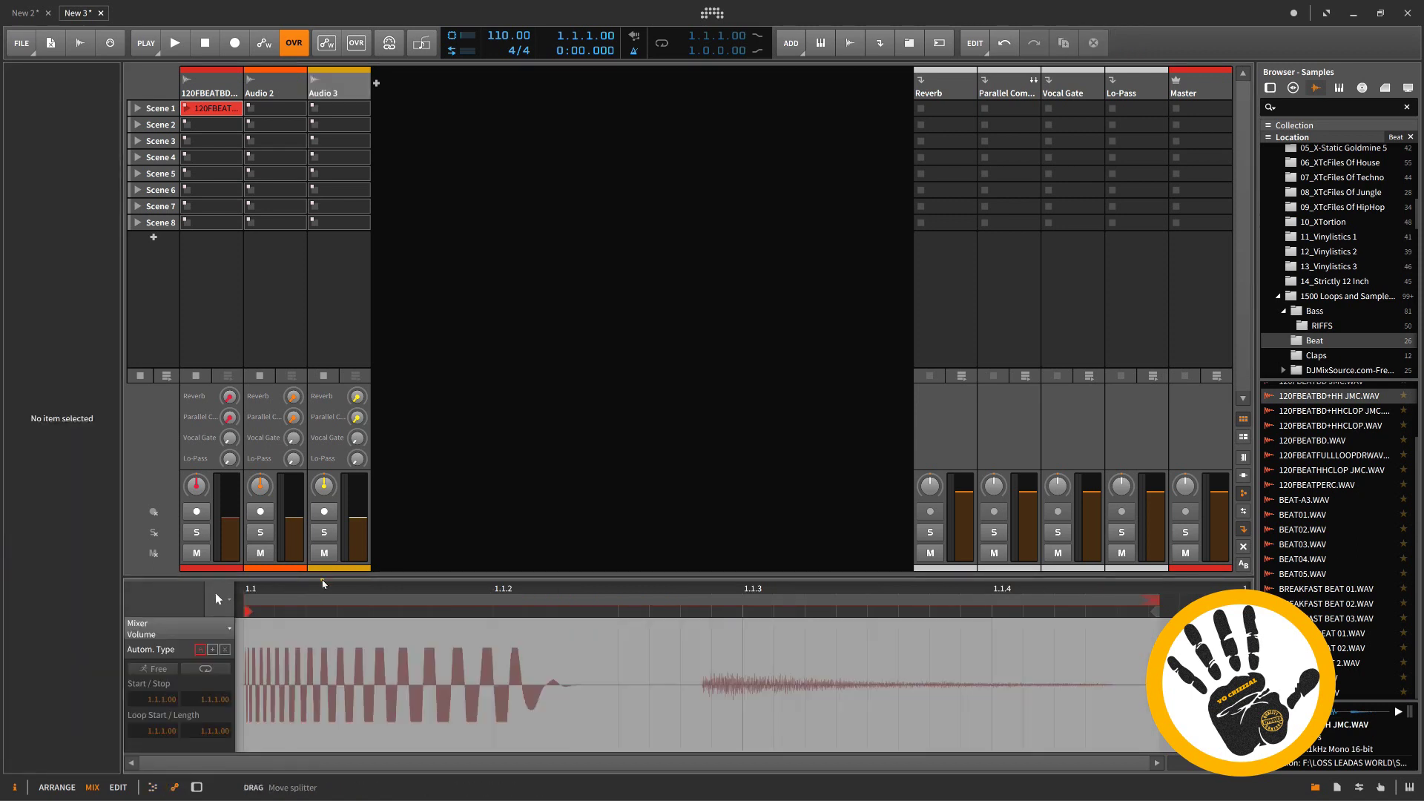
{"action": "mouse_move", "coordinate": [319, 577]}
{"action": "left_mouse_down"}
{"action": "mouse_move", "coordinate": [322, 389]}
{"action": "mouse_move", "coordinate": [330, 572]}
{"action": "left_mouse_up"}
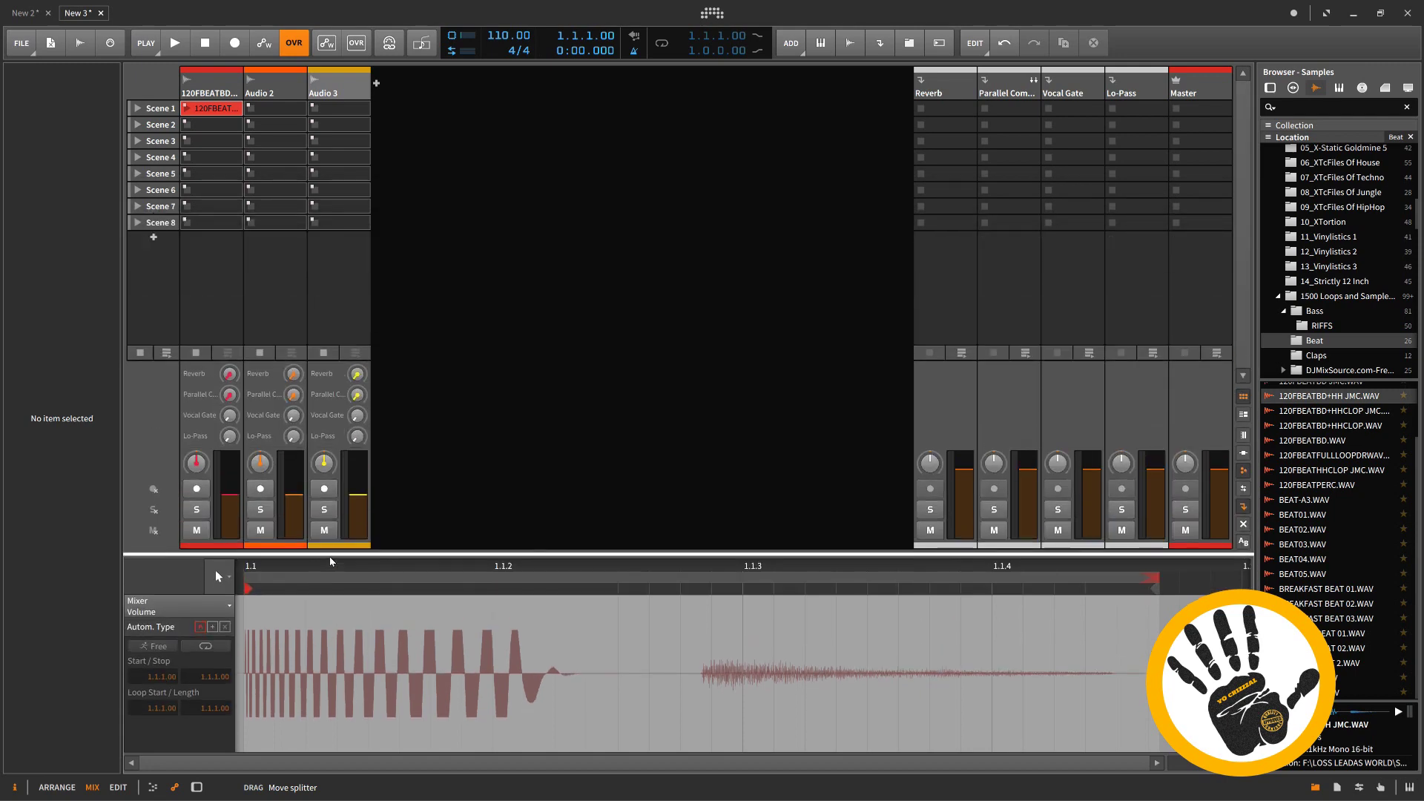
{"action": "left_click", "coordinate": [197, 787]}
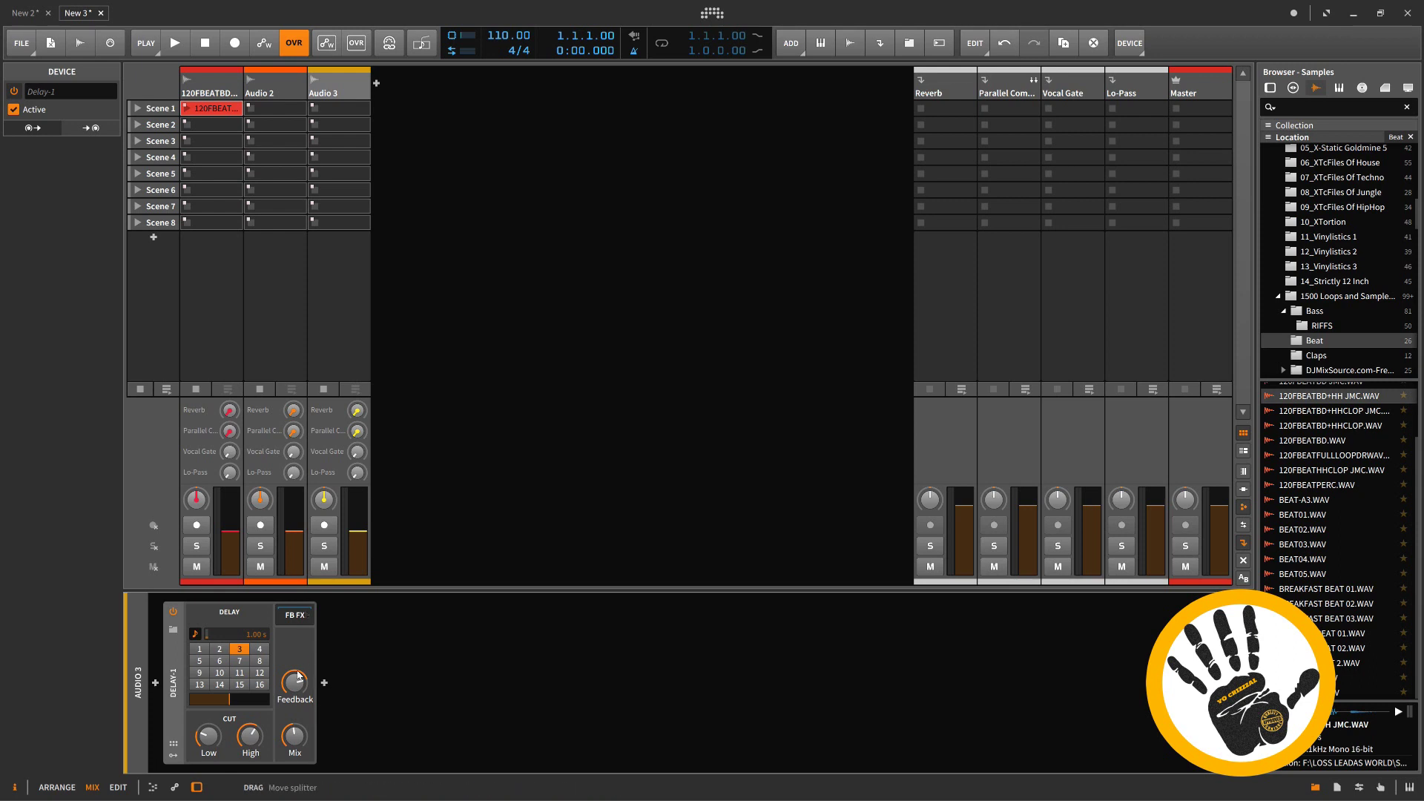
{"action": "left_click", "coordinate": [197, 787]}
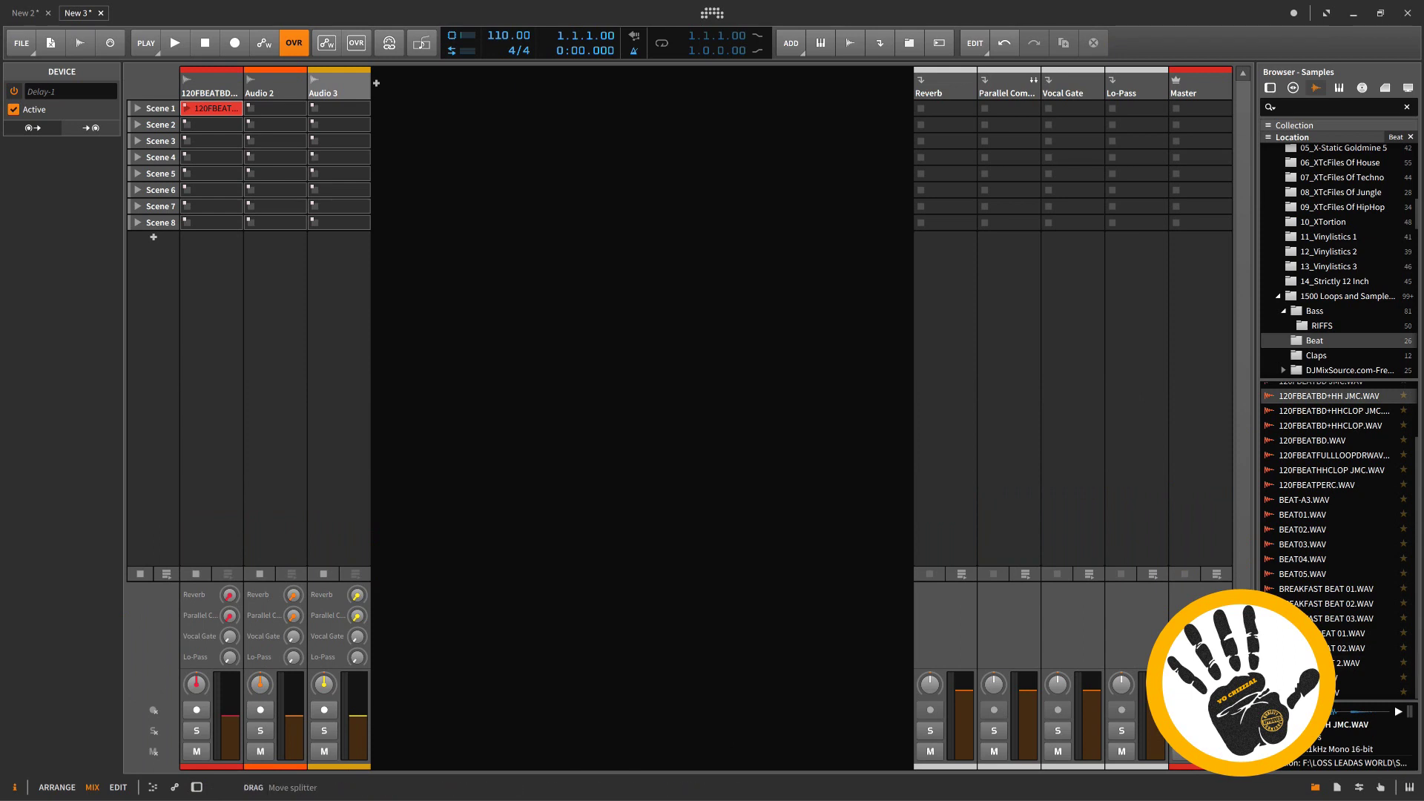
Display the large level meters in place of the clip launcher and play the project twice, stopping playback each time
{"action": "left_click", "coordinate": [153, 788]}
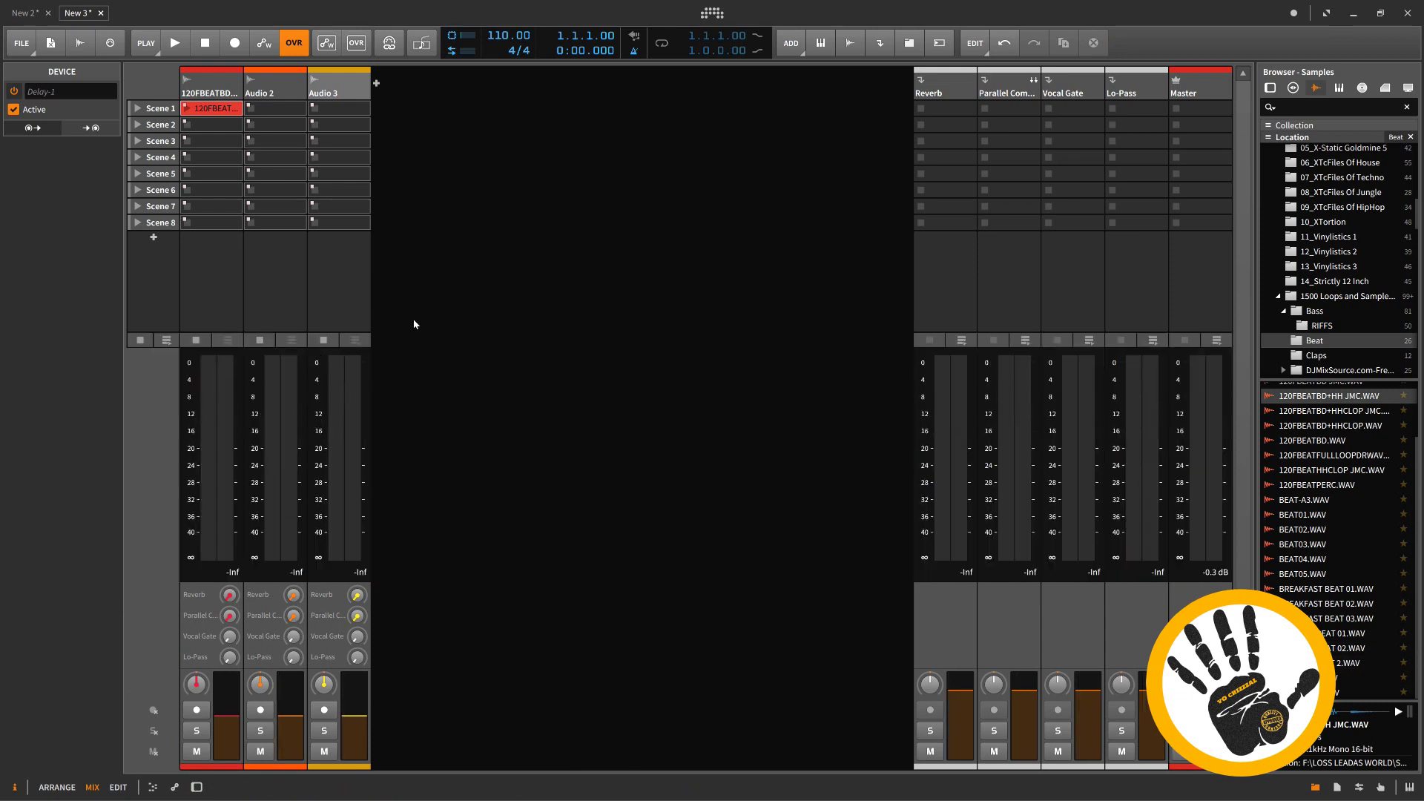
{"action": "left_click", "coordinate": [153, 787]}
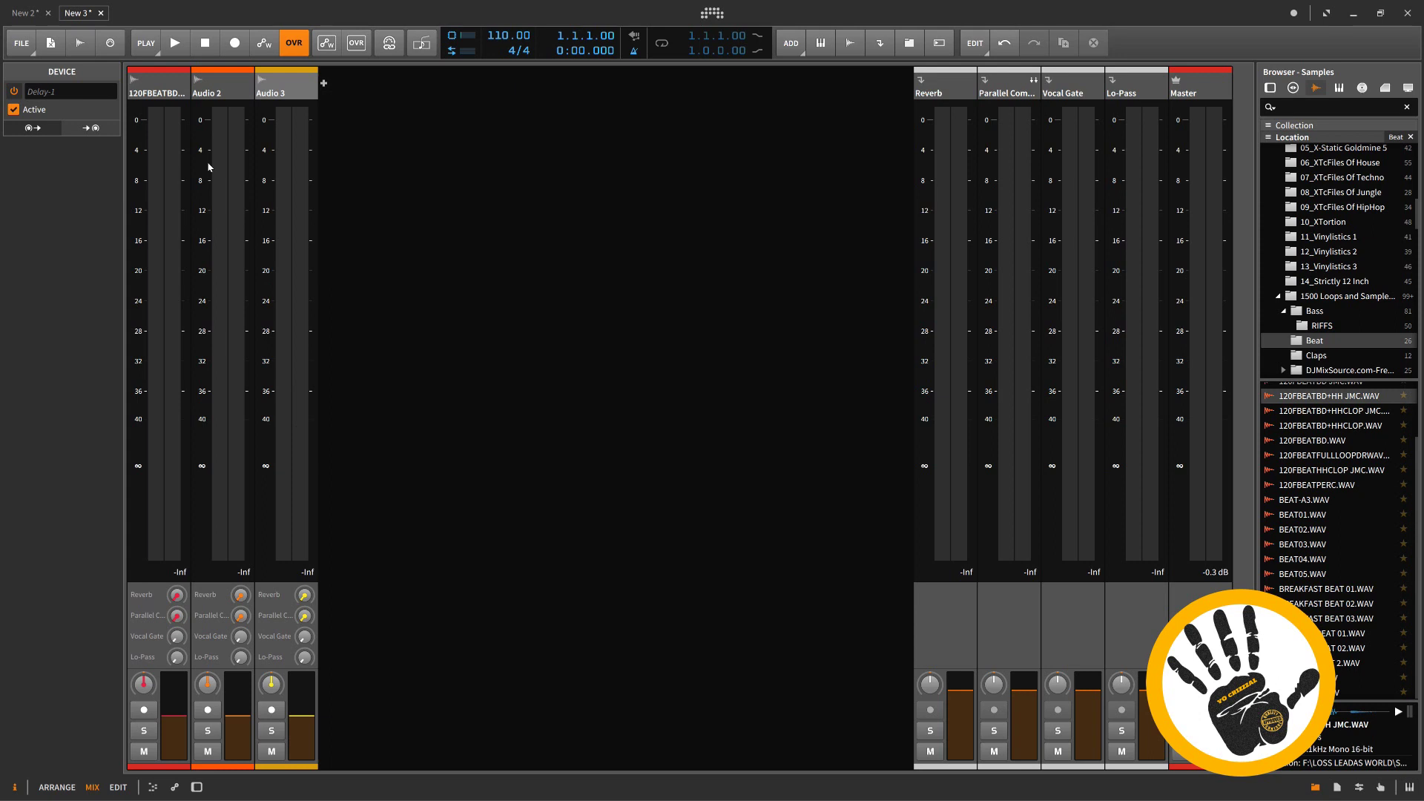
{"action": "key", "text": "space"}
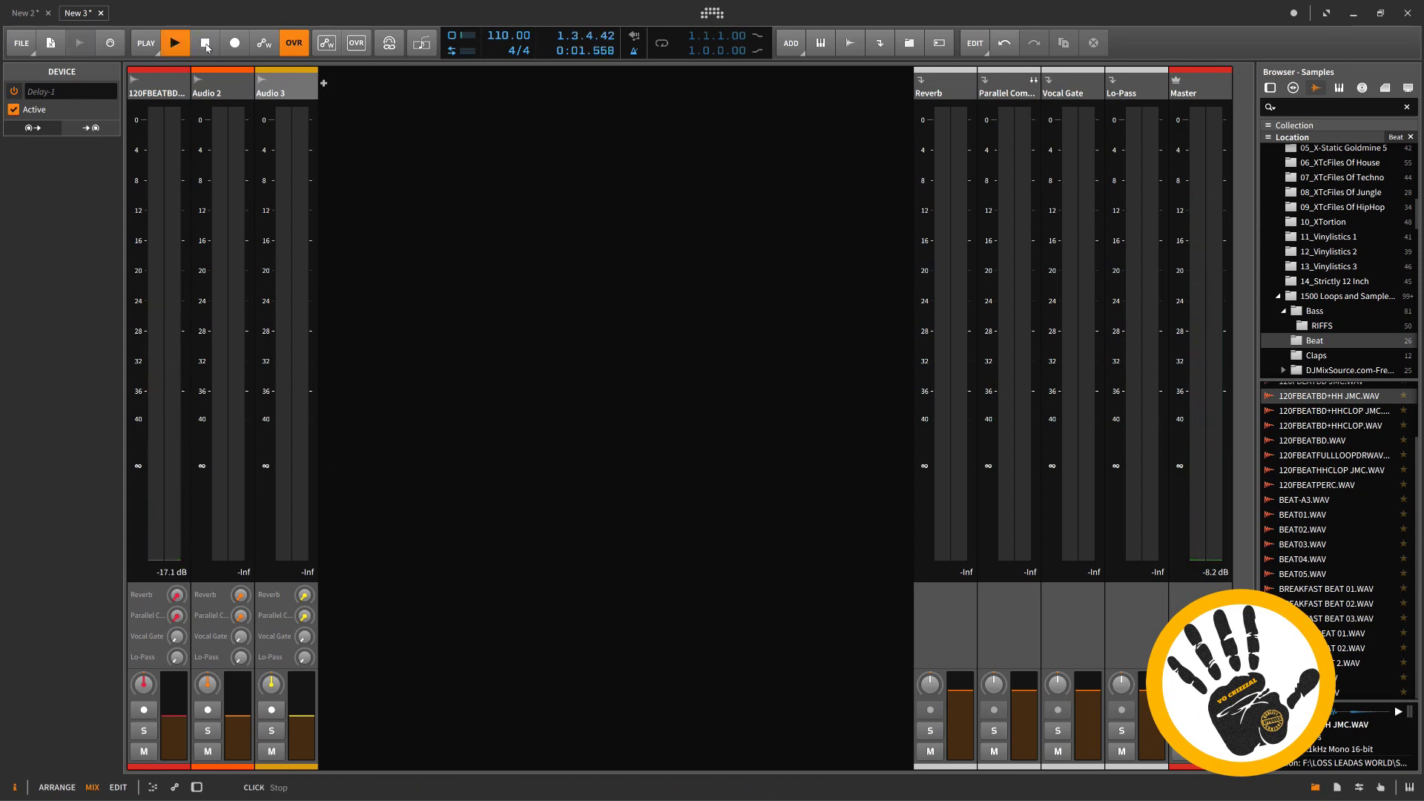
{"action": "left_click", "coordinate": [206, 43]}
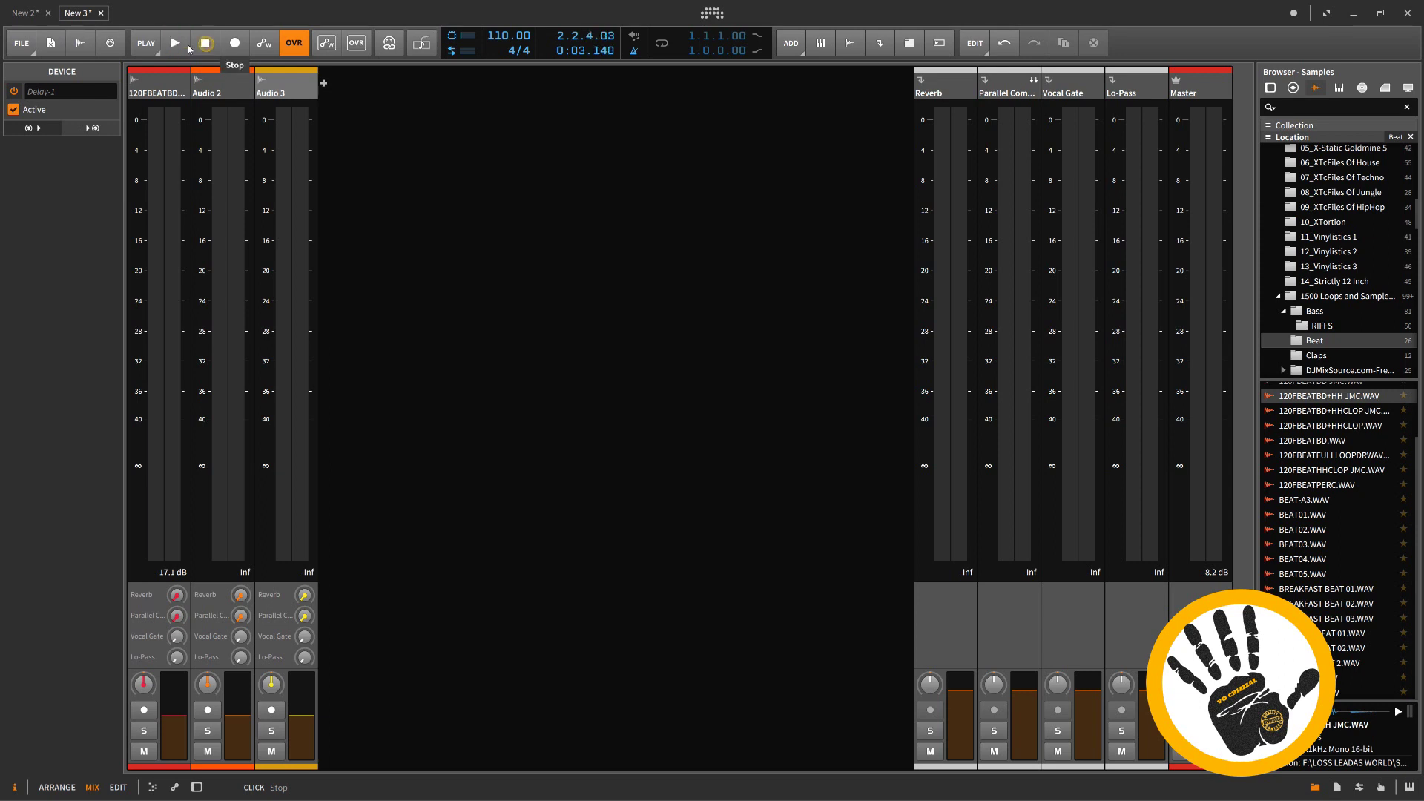
{"action": "key", "text": "space"}
{"action": "left_click", "coordinate": [206, 43]}
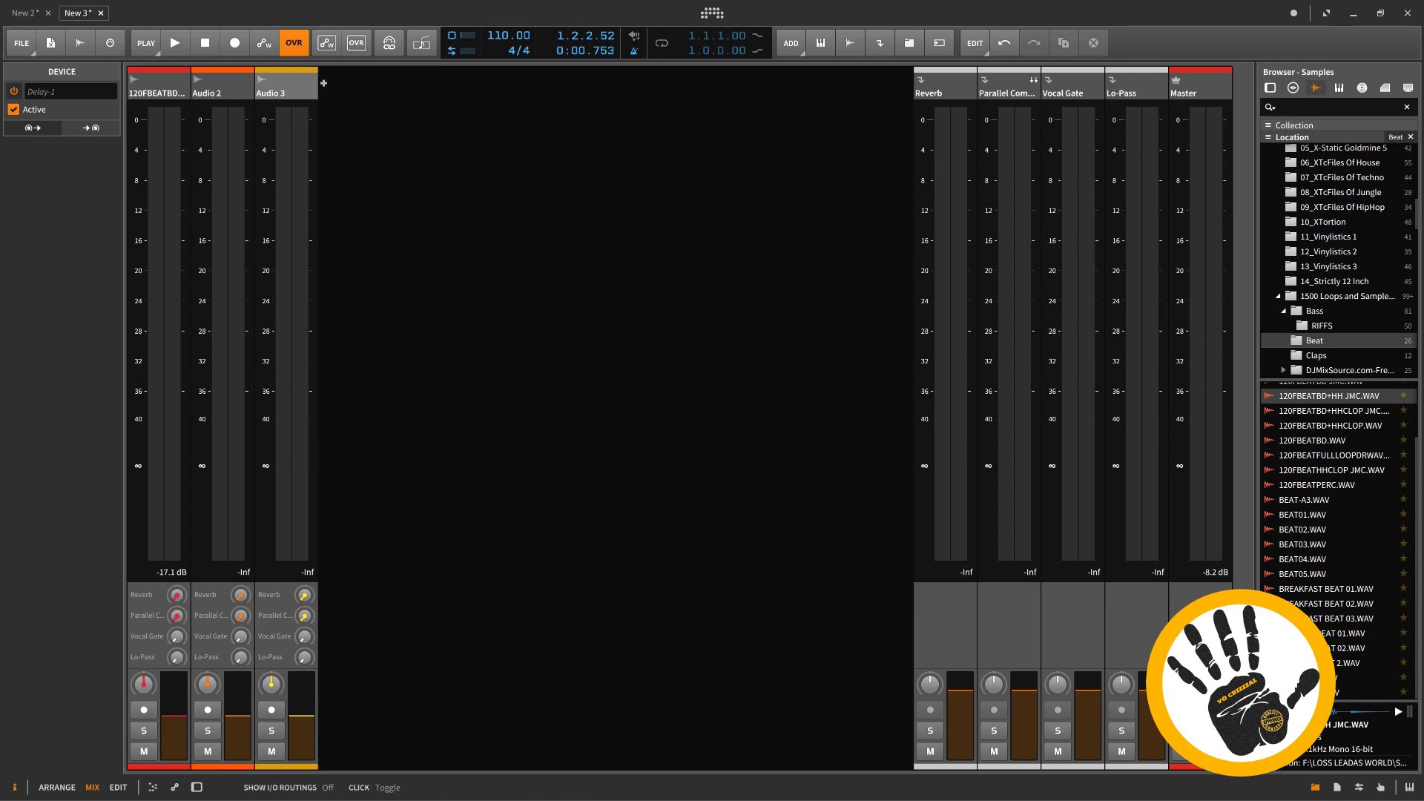
Hide the large level meters and toggle the mixer's I/O routings and effect sends, leaving the sends displayed
{"action": "left_click", "coordinate": [175, 786]}
{"action": "left_click", "coordinate": [175, 786]}
{"action": "left_click", "coordinate": [197, 787]}
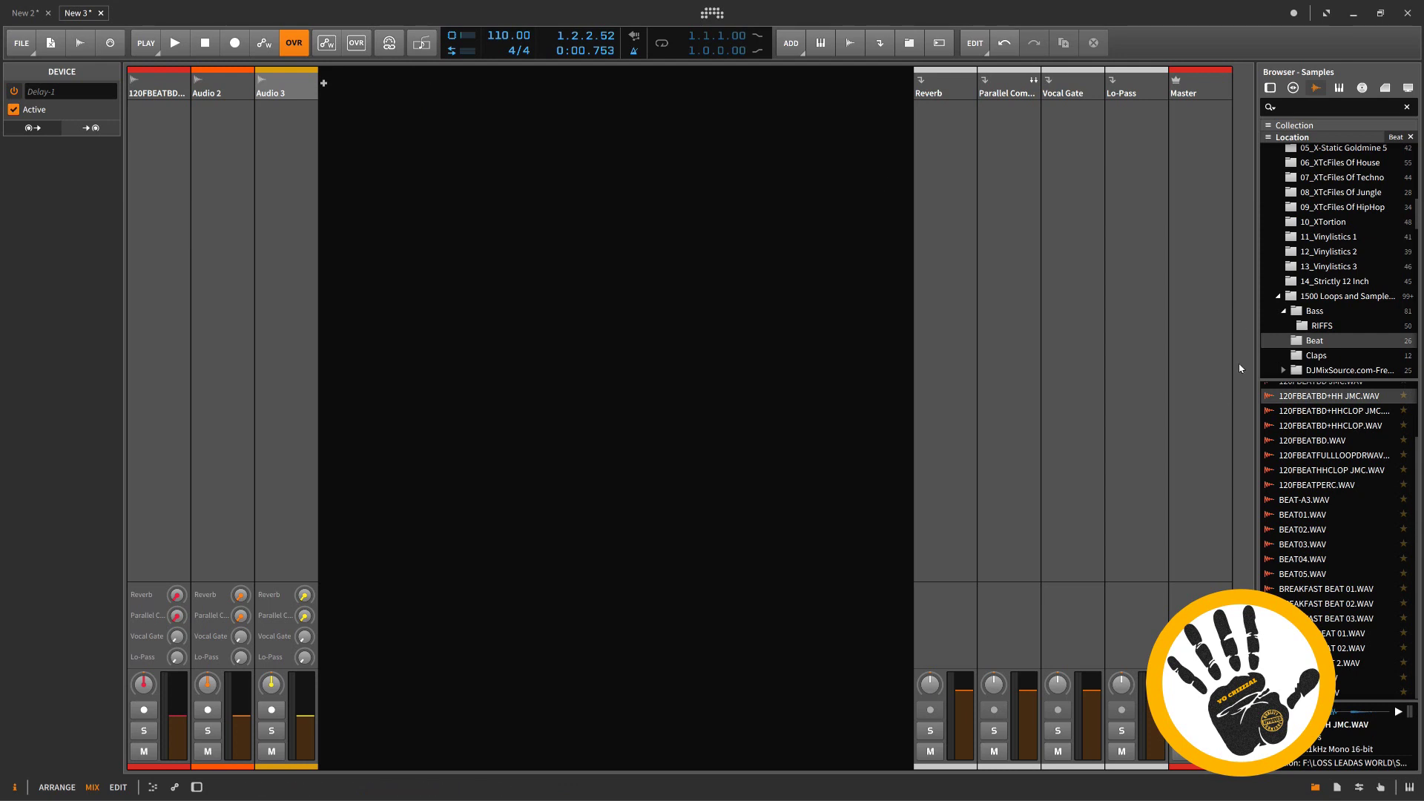
{"action": "left_click", "coordinate": [152, 787]}
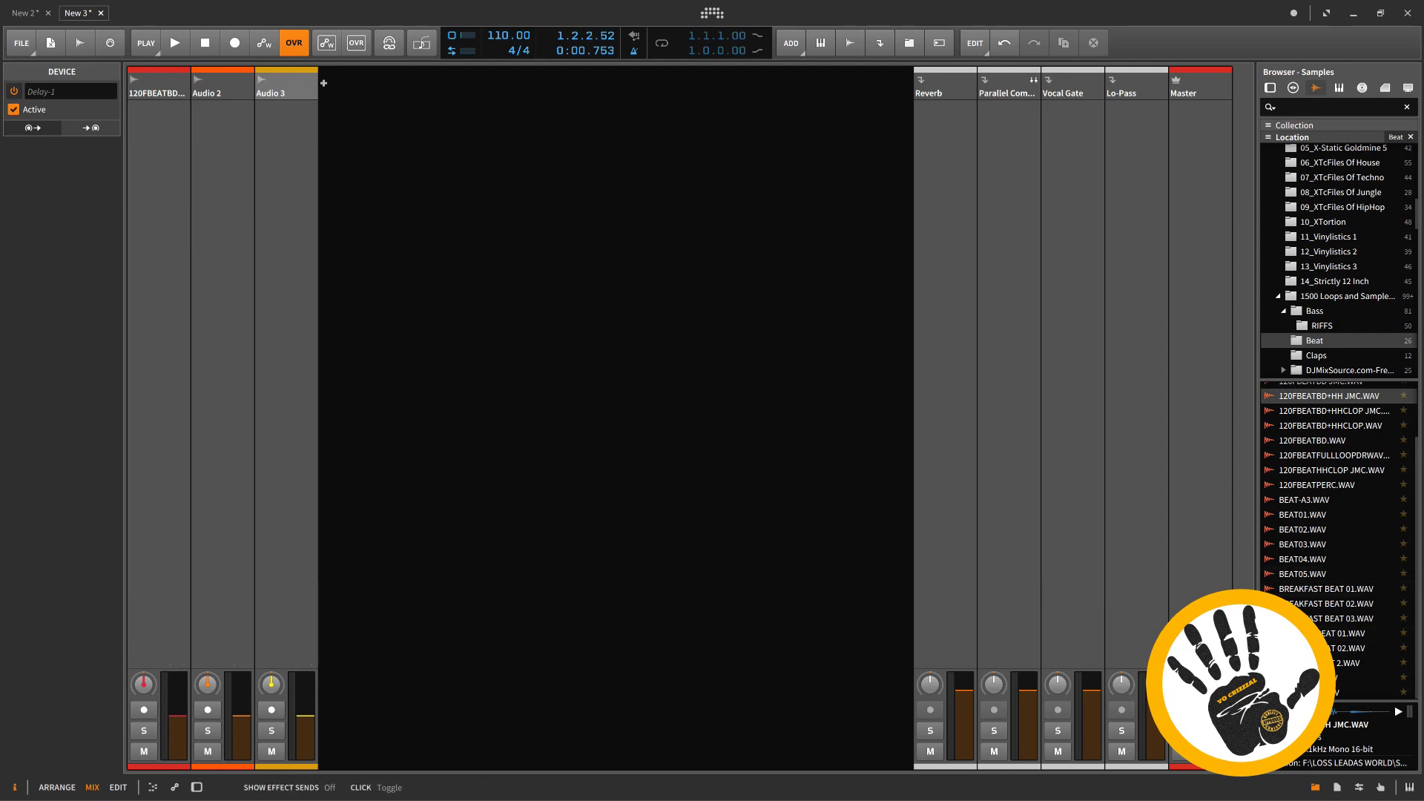
{"action": "left_click", "coordinate": [152, 786]}
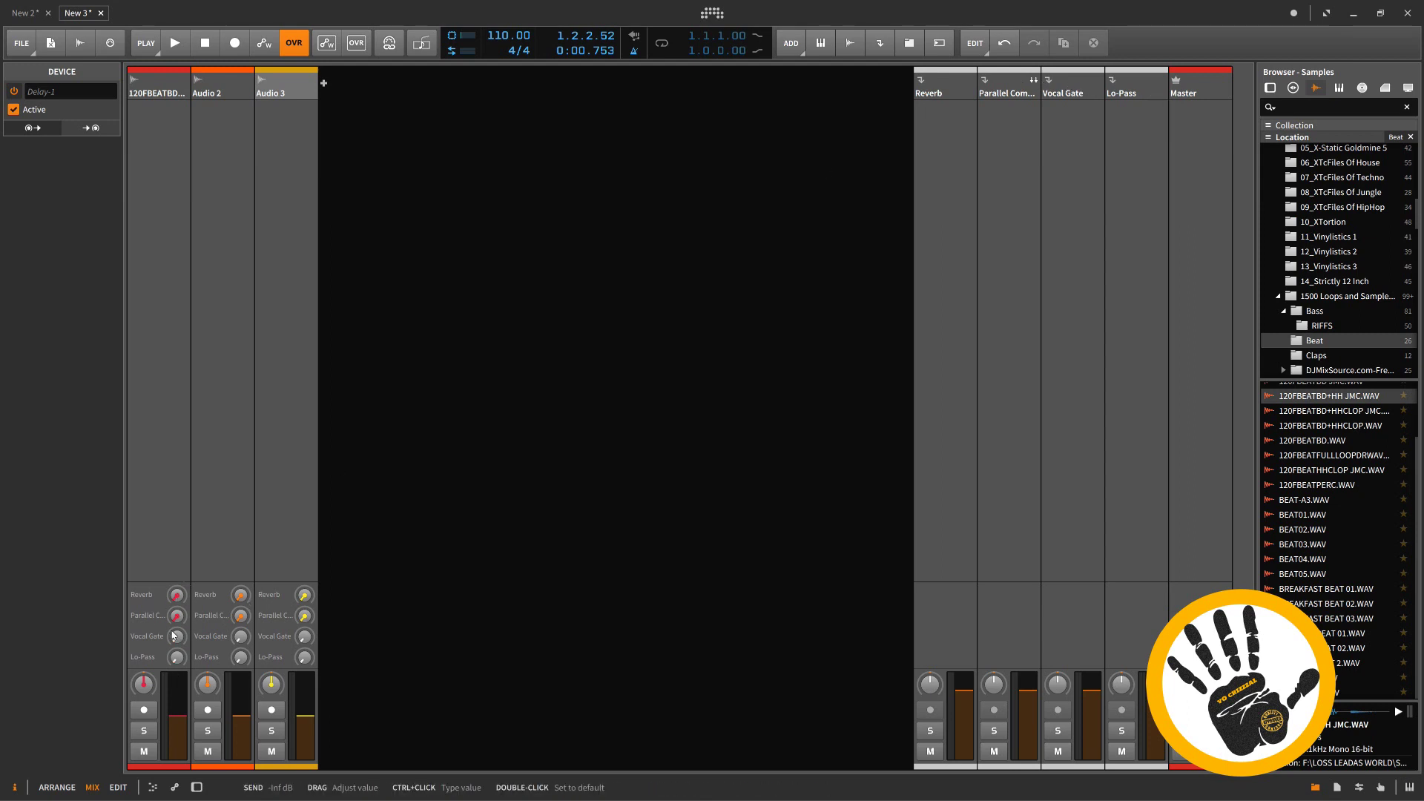
Adjust Audio 2's Parallel Compression send and toggle the mixer's crossfade settings on and off
{"action": "double_click", "coordinate": [240, 615]}
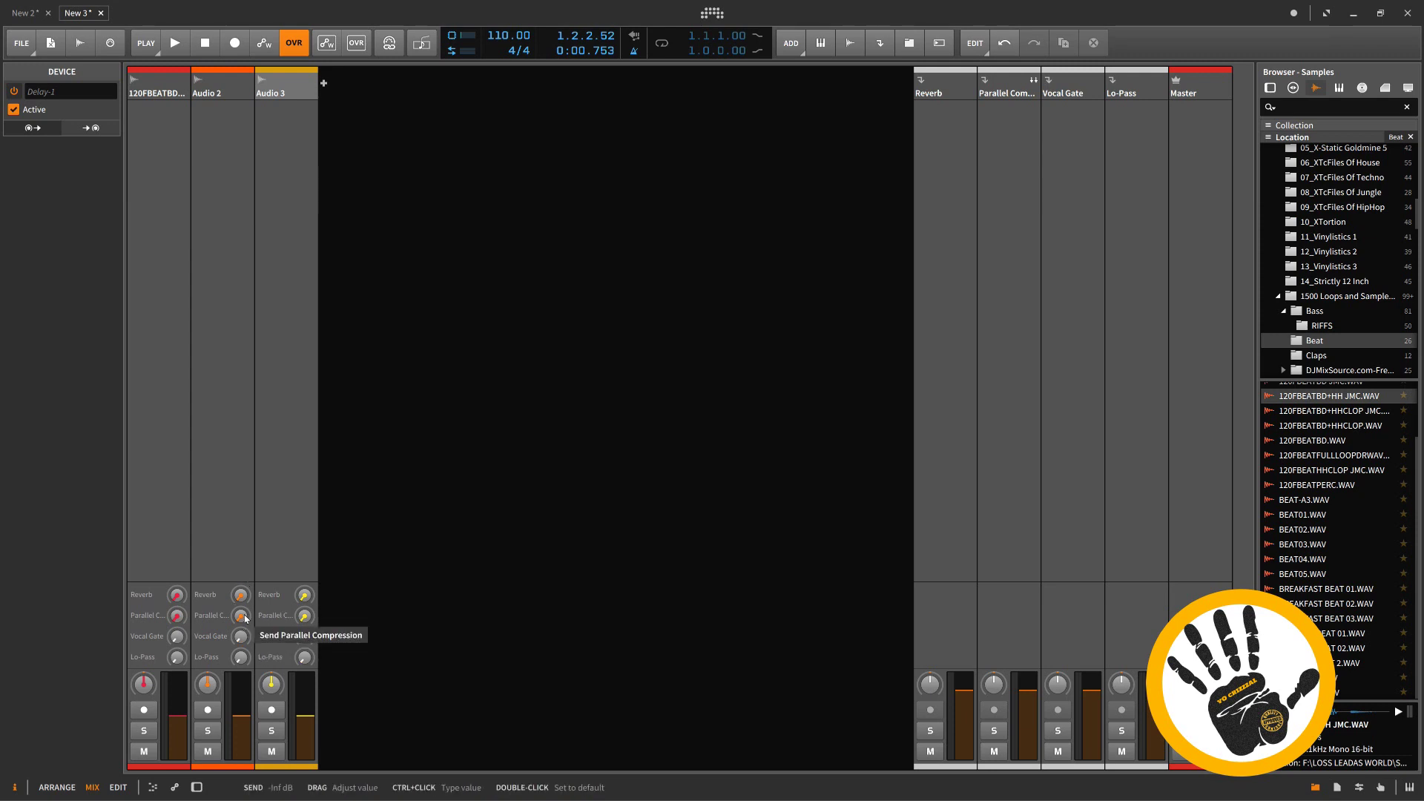
{"action": "left_click", "coordinate": [241, 616]}
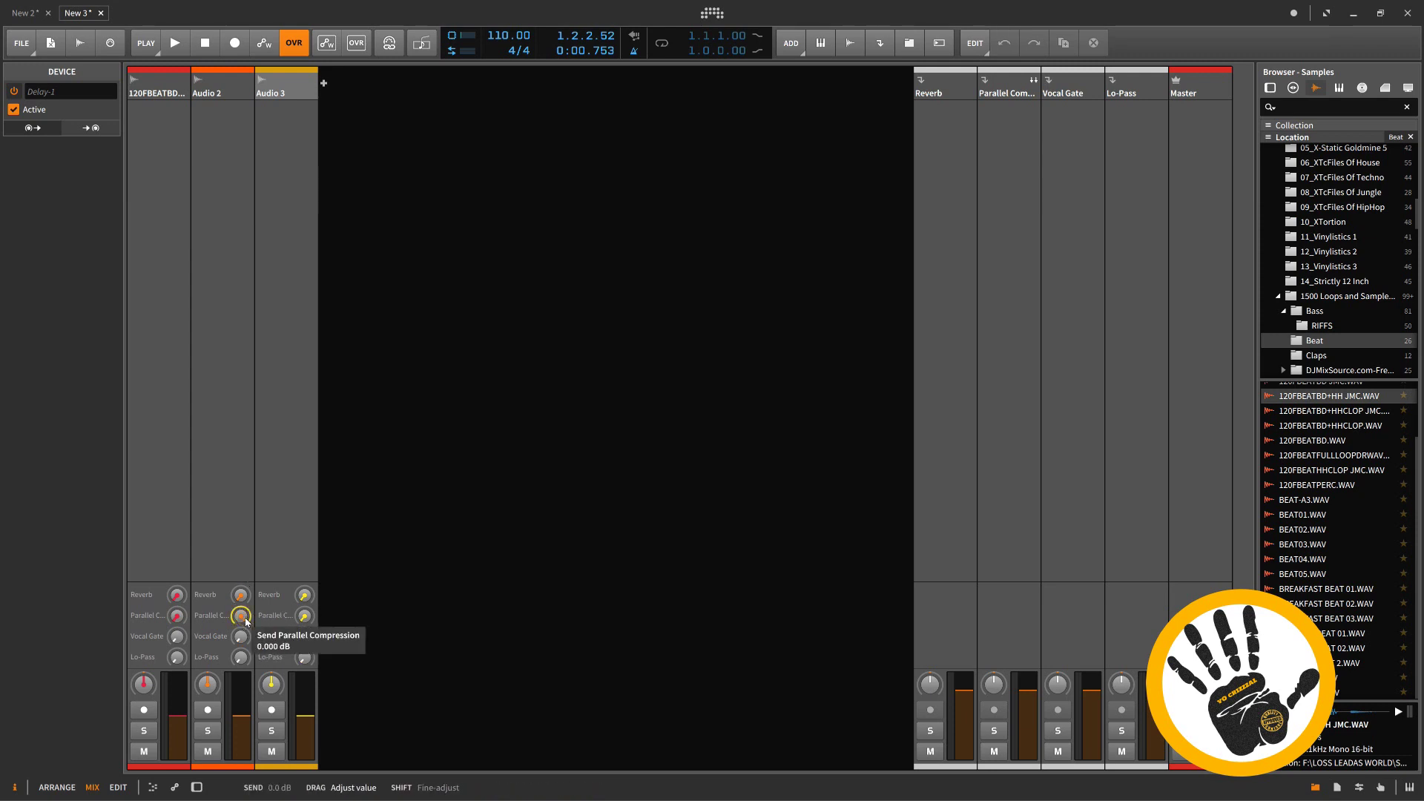
{"action": "left_click_drag", "start_coordinate": [247, 625], "coordinate": [247, 608]}
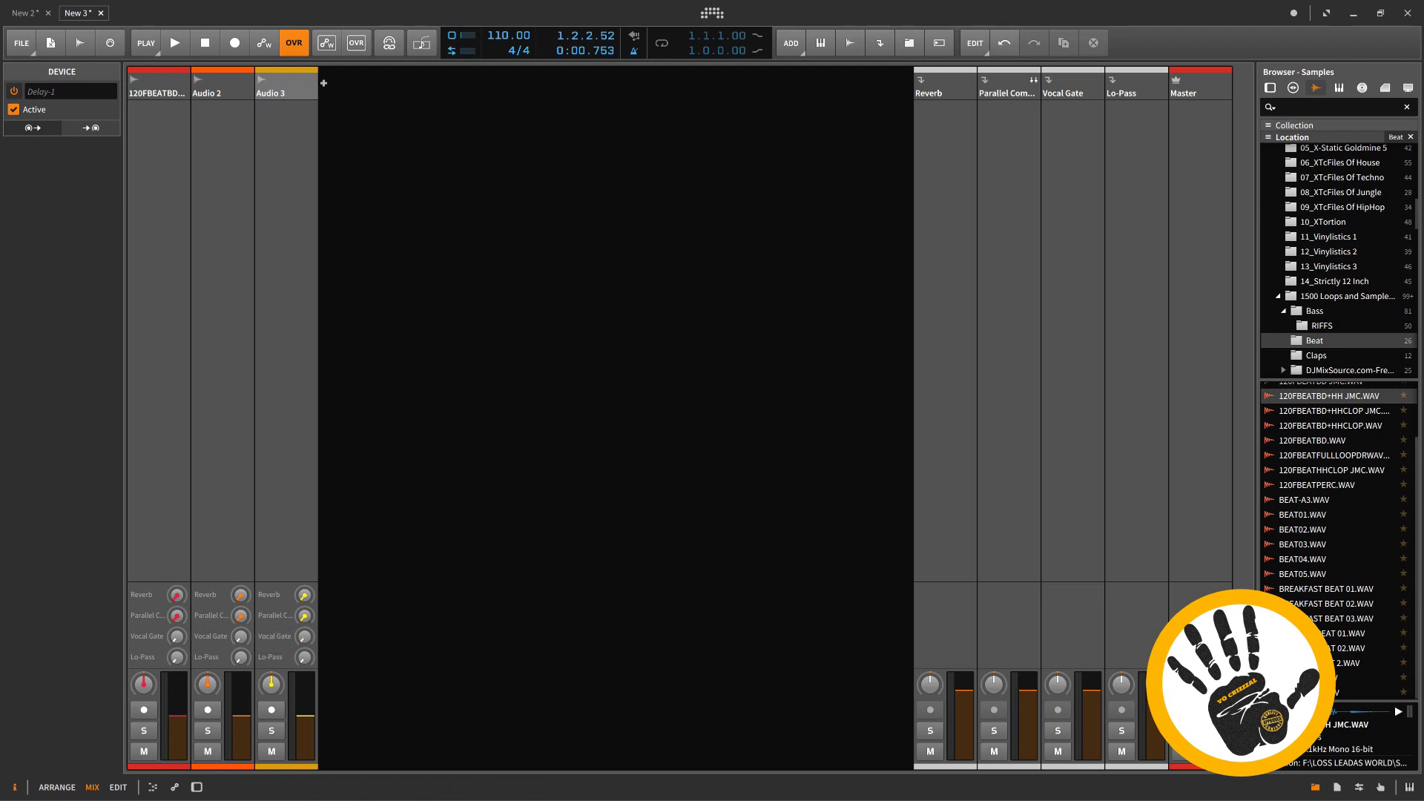
{"action": "left_click", "coordinate": [152, 787]}
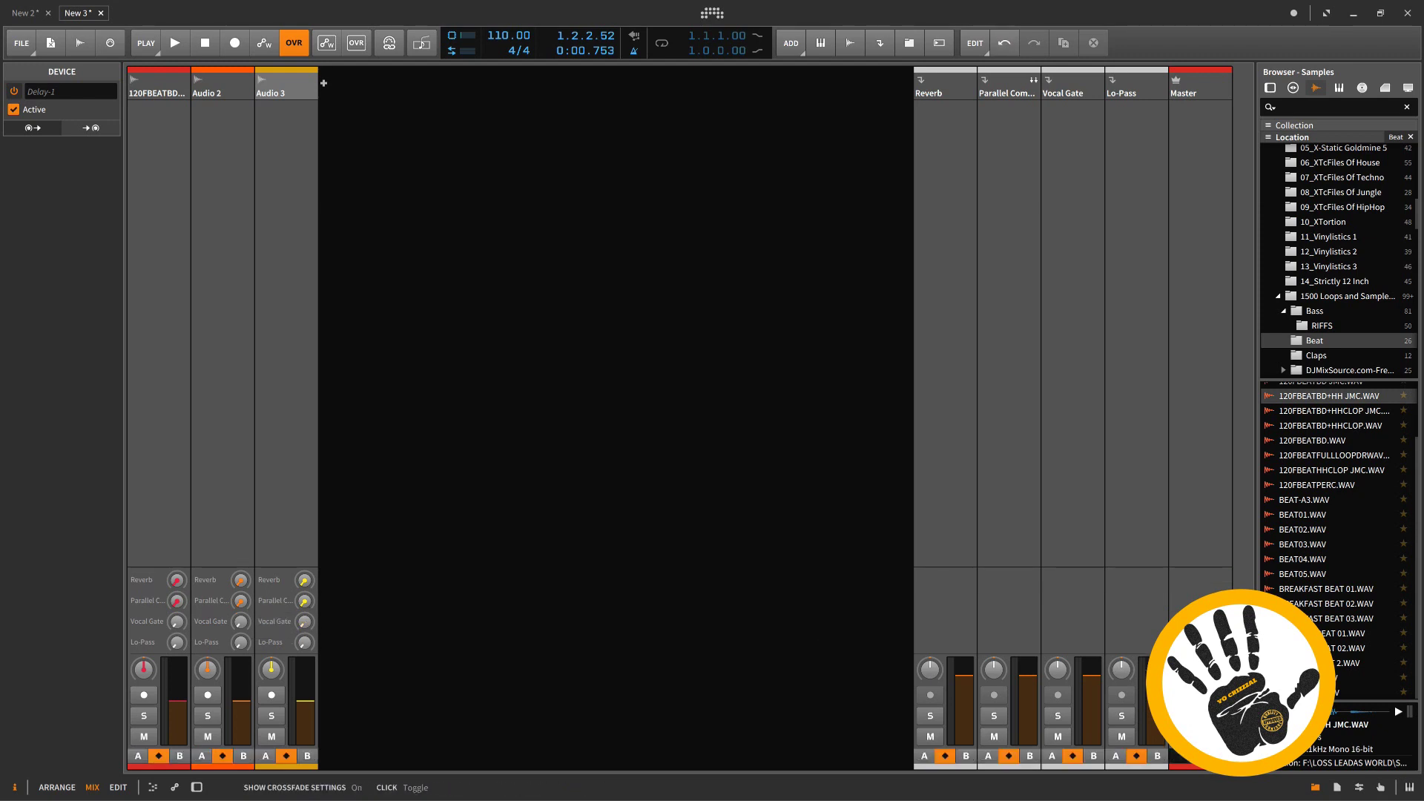
{"action": "left_click", "coordinate": [153, 787]}
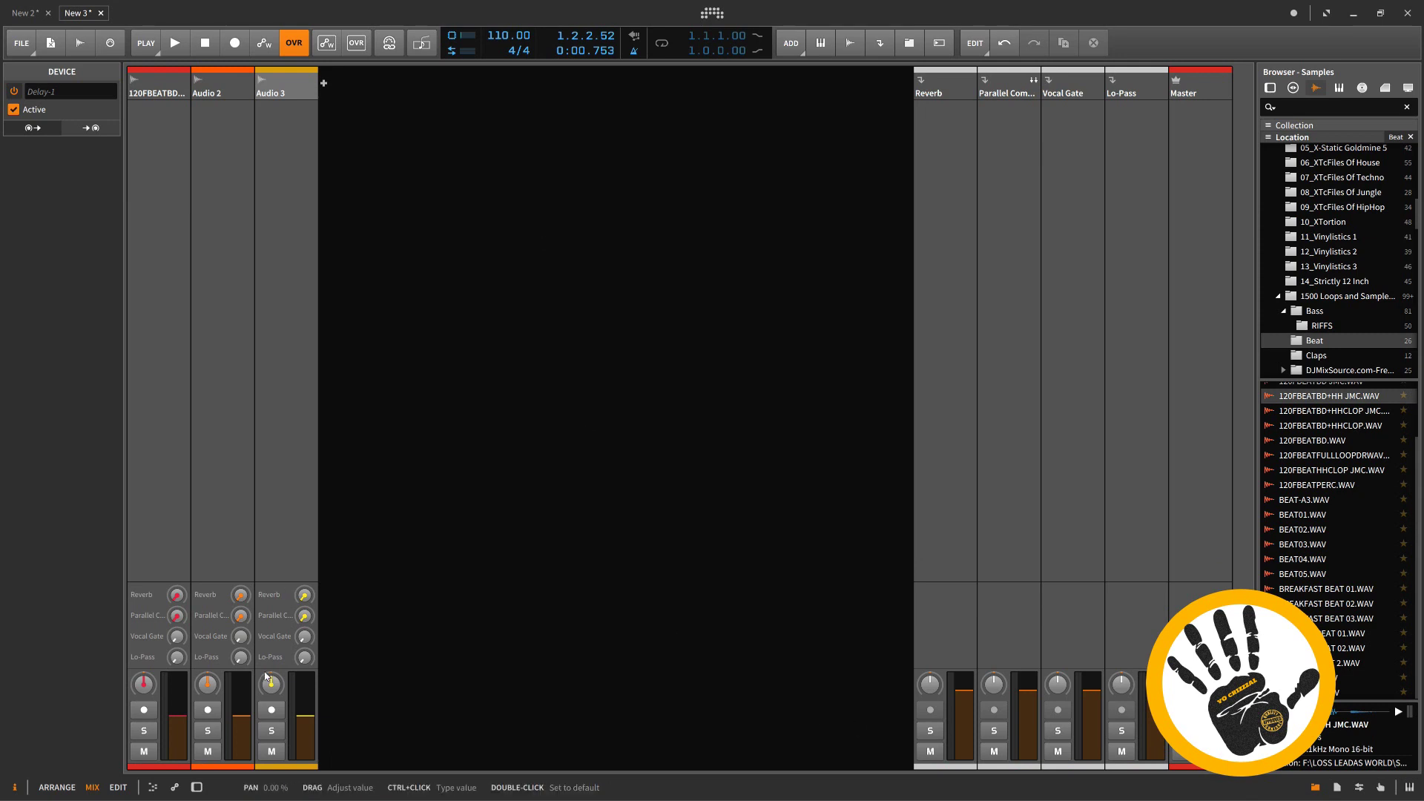
Switch to the Edit layout and toggle the device panel below the beat clip's editor
{"action": "left_click", "coordinate": [117, 788]}
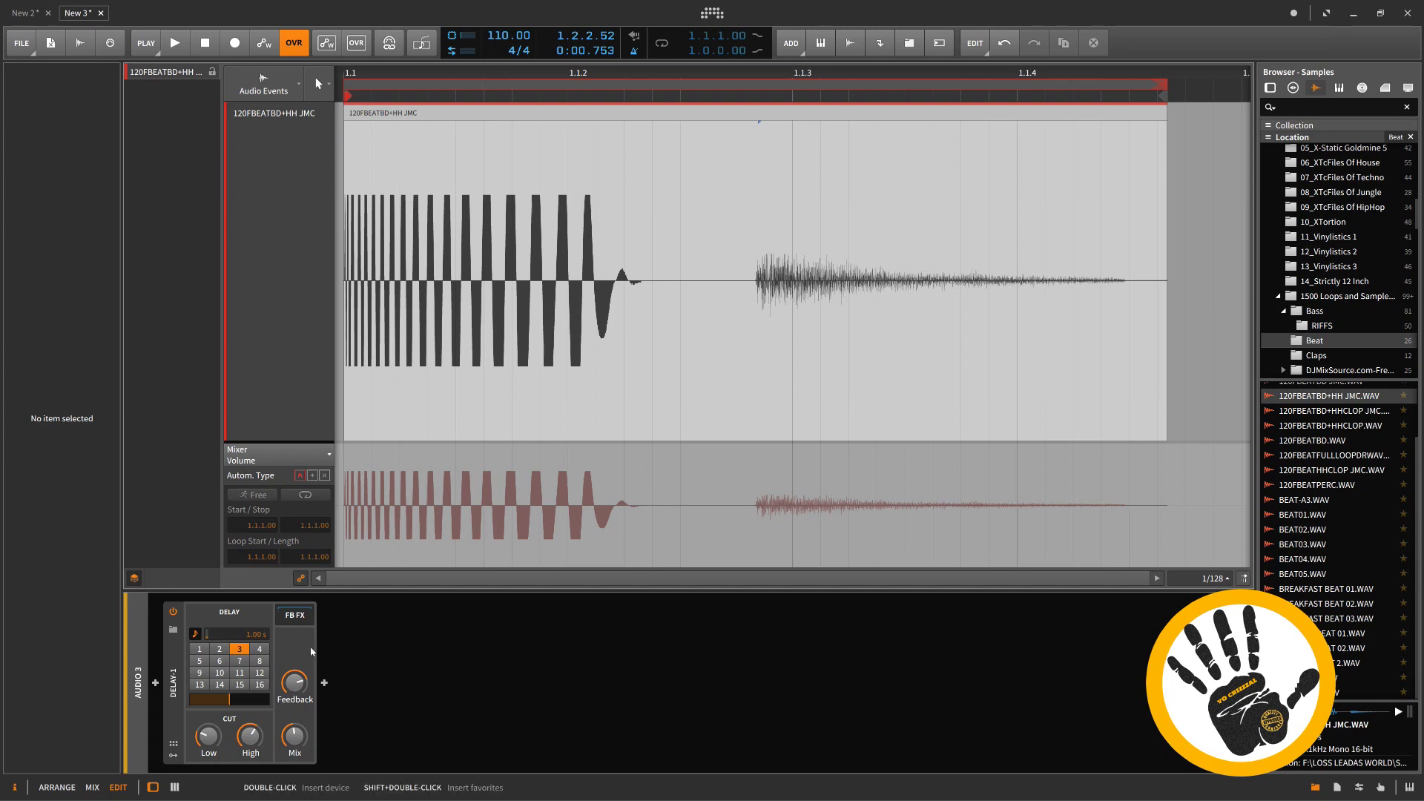
{"action": "left_click", "coordinate": [153, 788]}
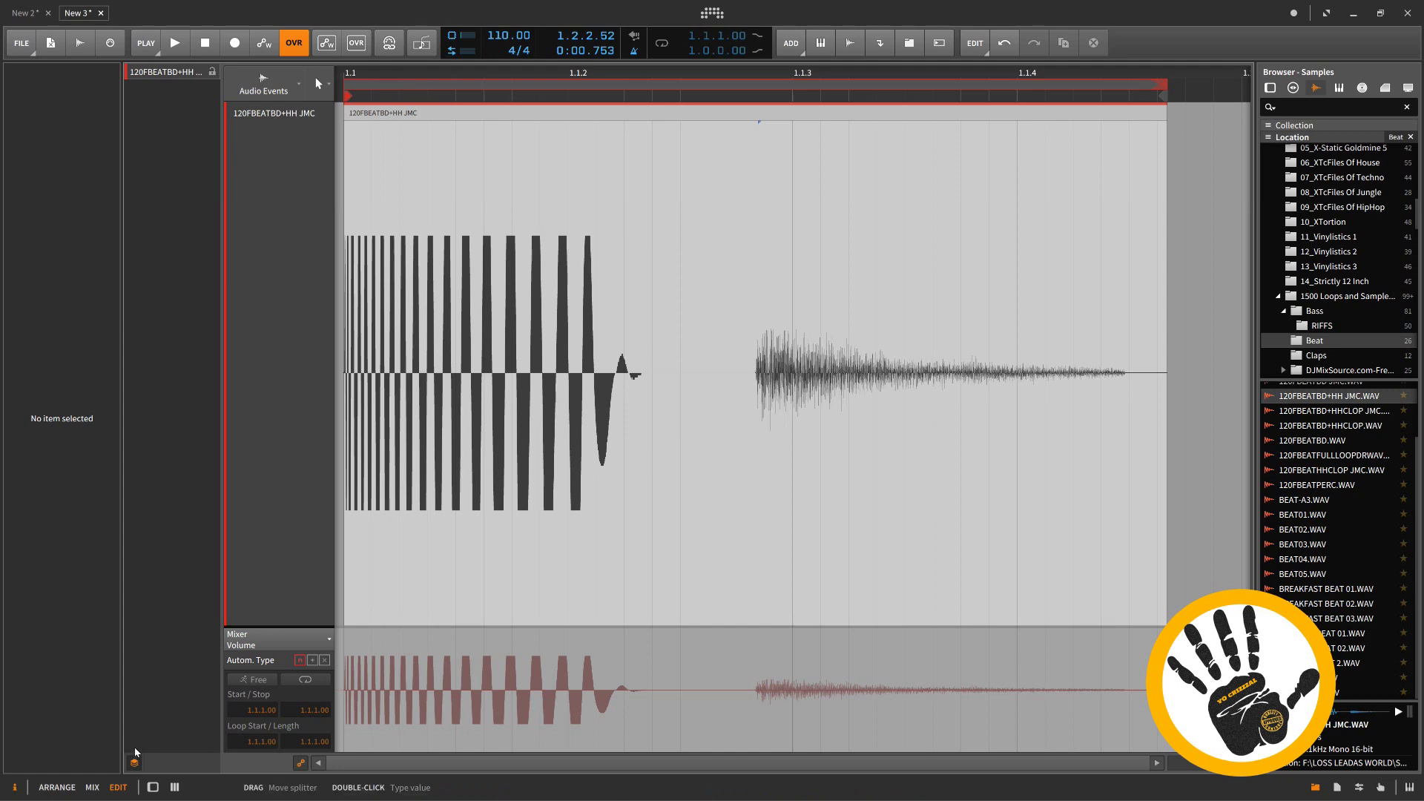
{"action": "left_click", "coordinate": [153, 788]}
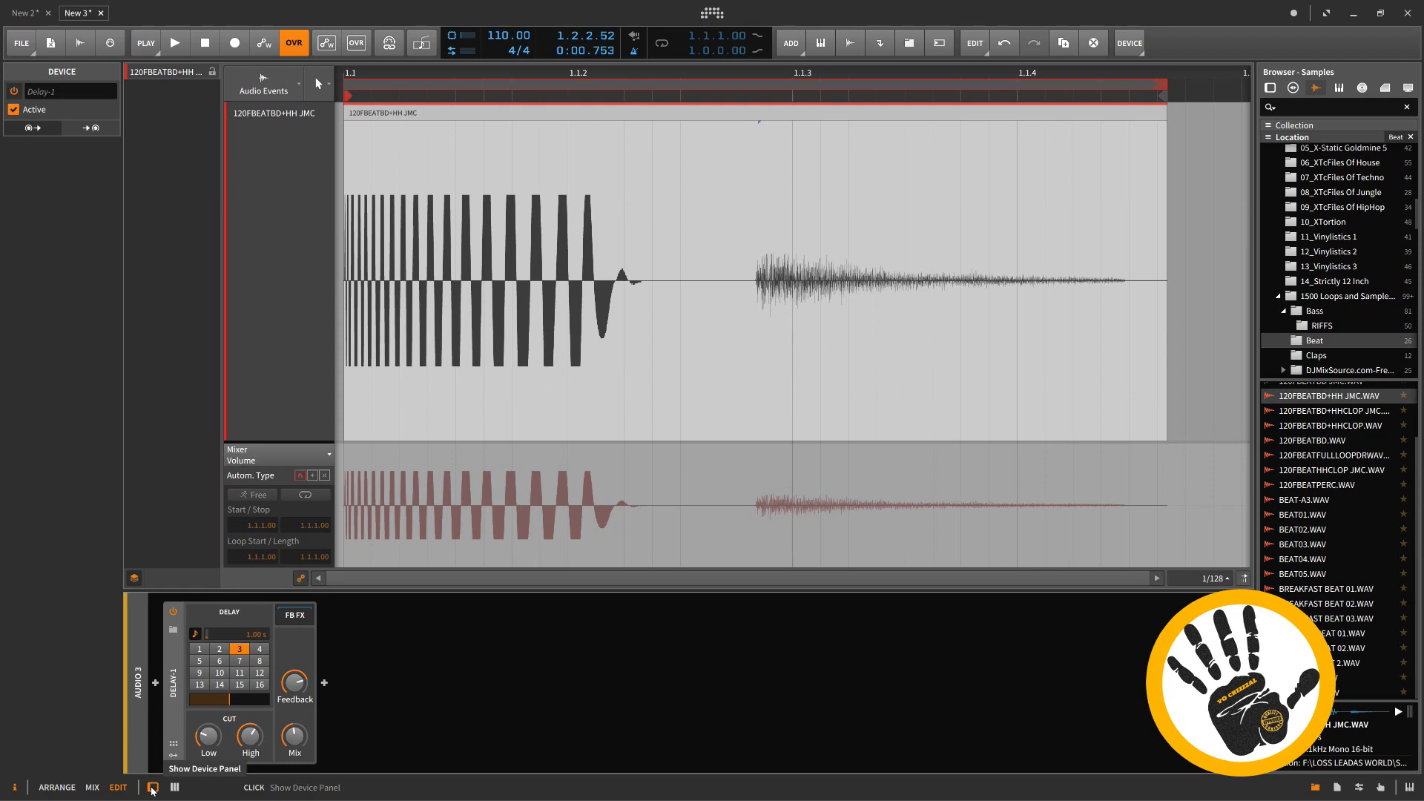
{"action": "left_click", "coordinate": [152, 788]}
Show the mixer panel below the clip editor and reduce its height to give the editor more room
{"action": "left_click", "coordinate": [175, 787]}
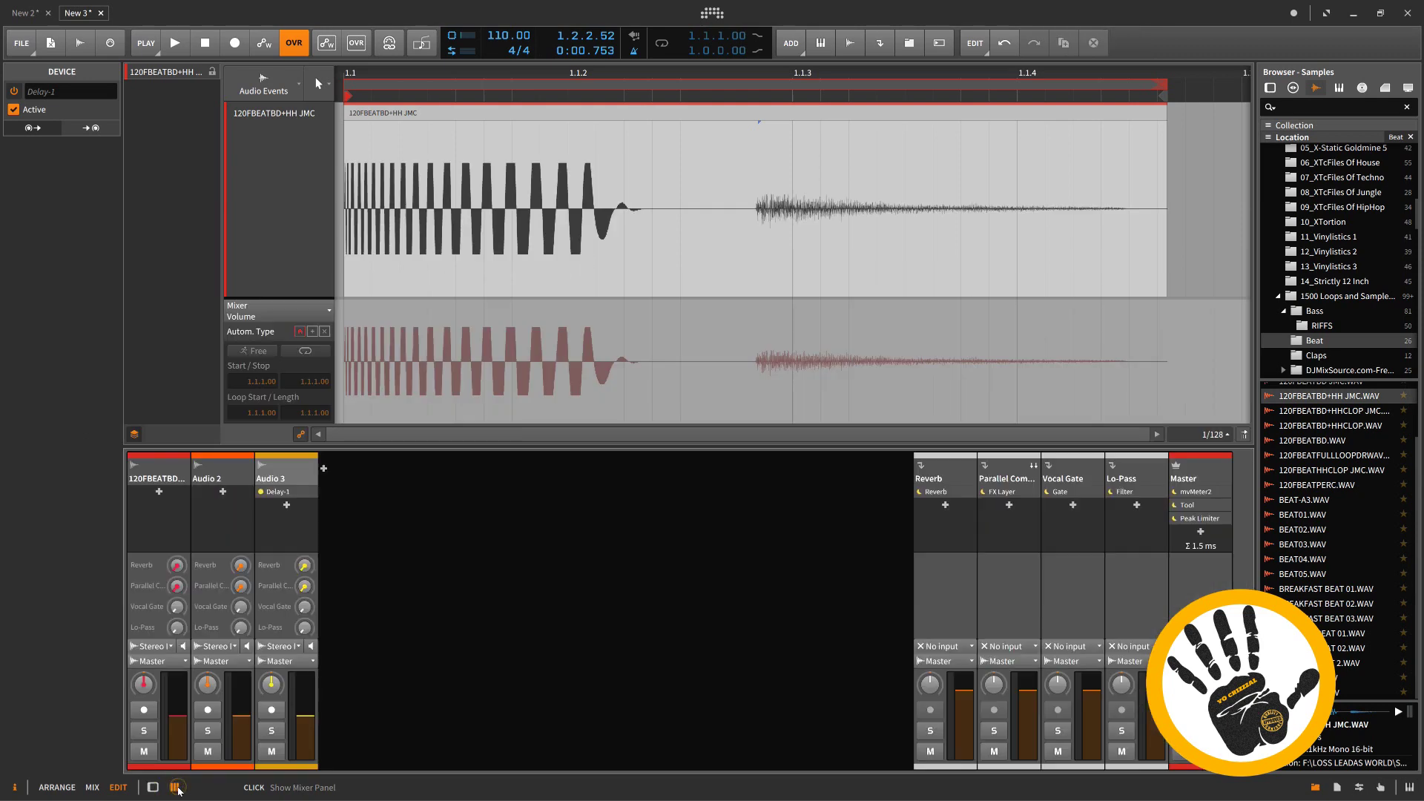
{"action": "left_click_drag", "start_coordinate": [328, 448], "coordinate": [329, 451]}
{"action": "left_click_drag", "start_coordinate": [303, 620], "coordinate": [349, 358]}
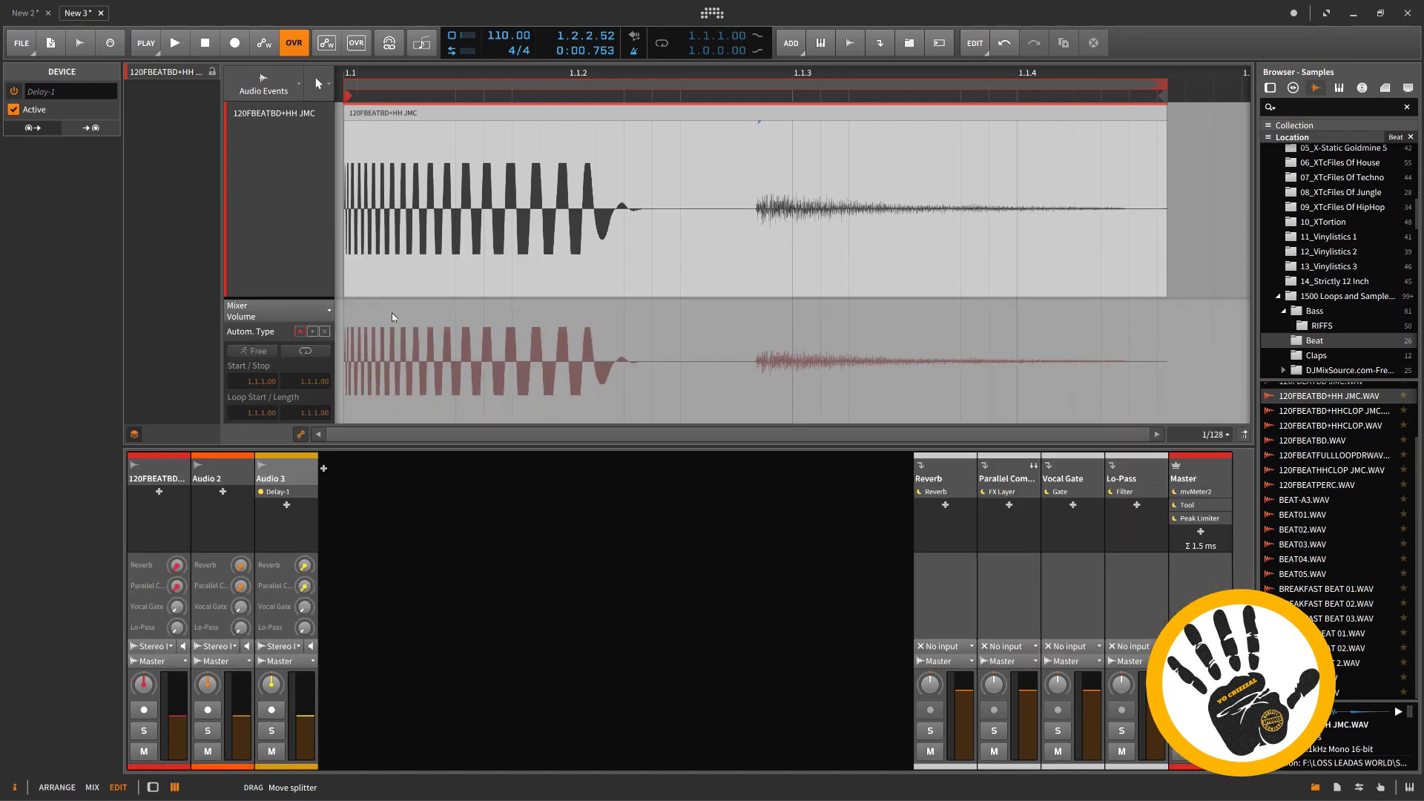
{"action": "left_click_drag", "start_coordinate": [355, 448], "coordinate": [359, 556]}
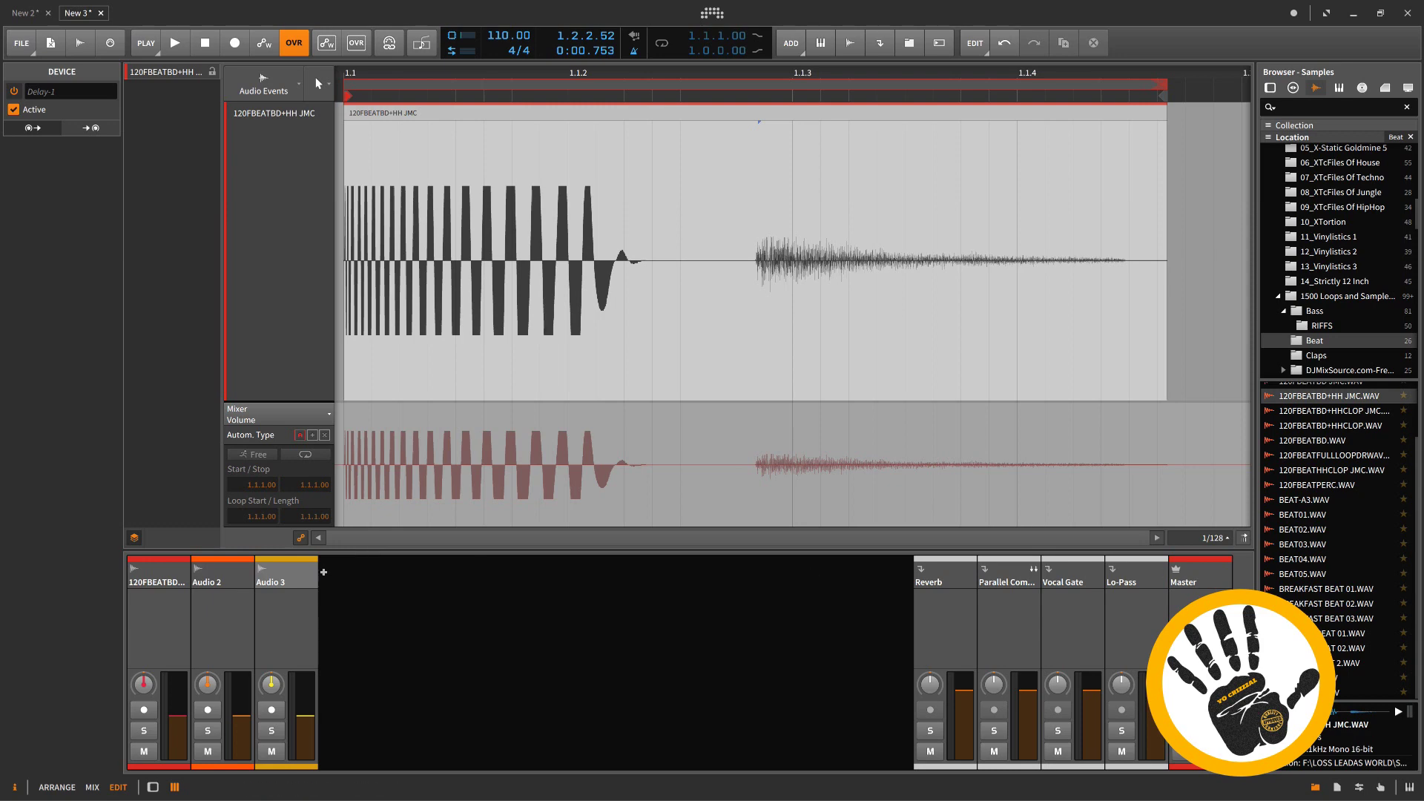
{"action": "left_click", "coordinate": [1210, 578]}
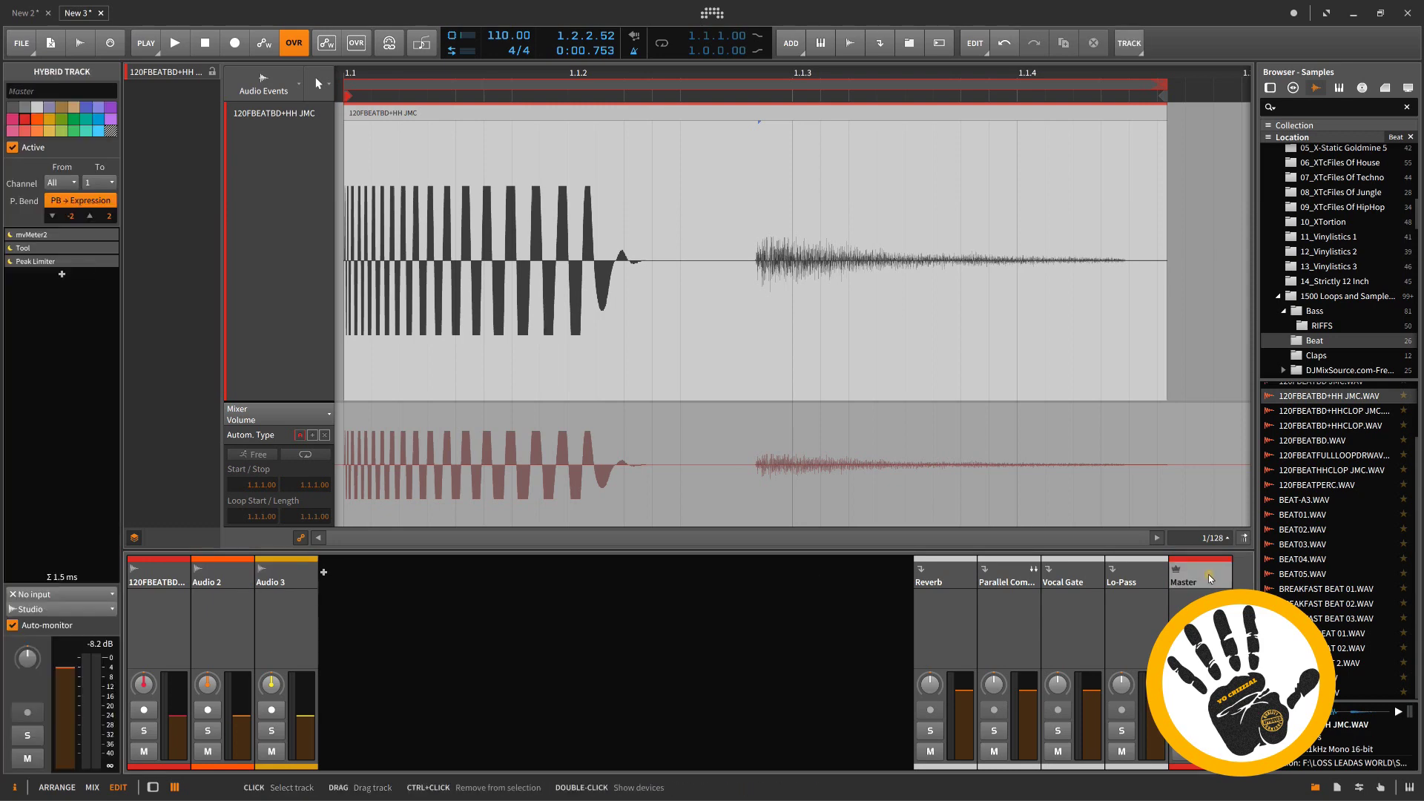
{"action": "left_click", "coordinate": [74, 788]}
{"action": "left_click", "coordinate": [92, 787]}
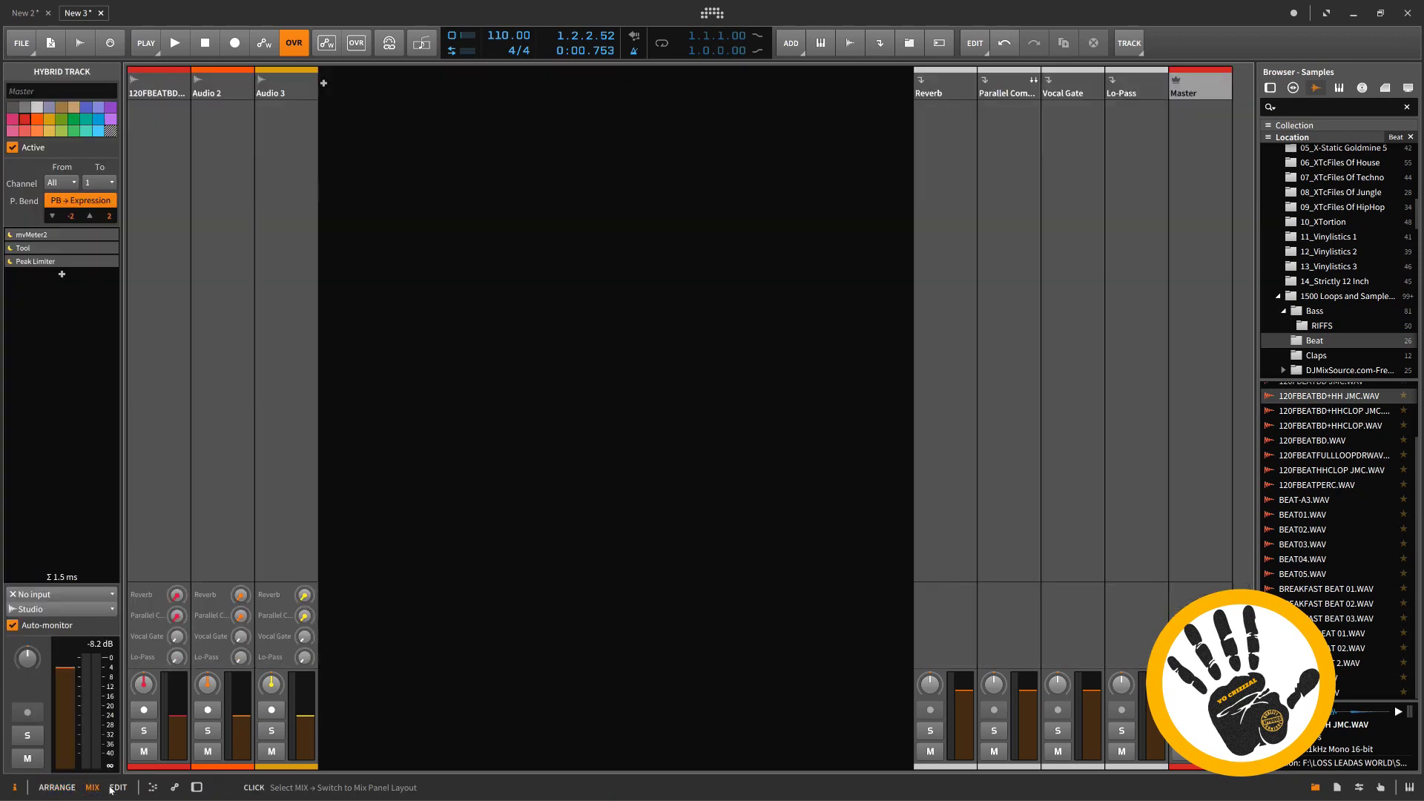
{"action": "left_click", "coordinate": [117, 788]}
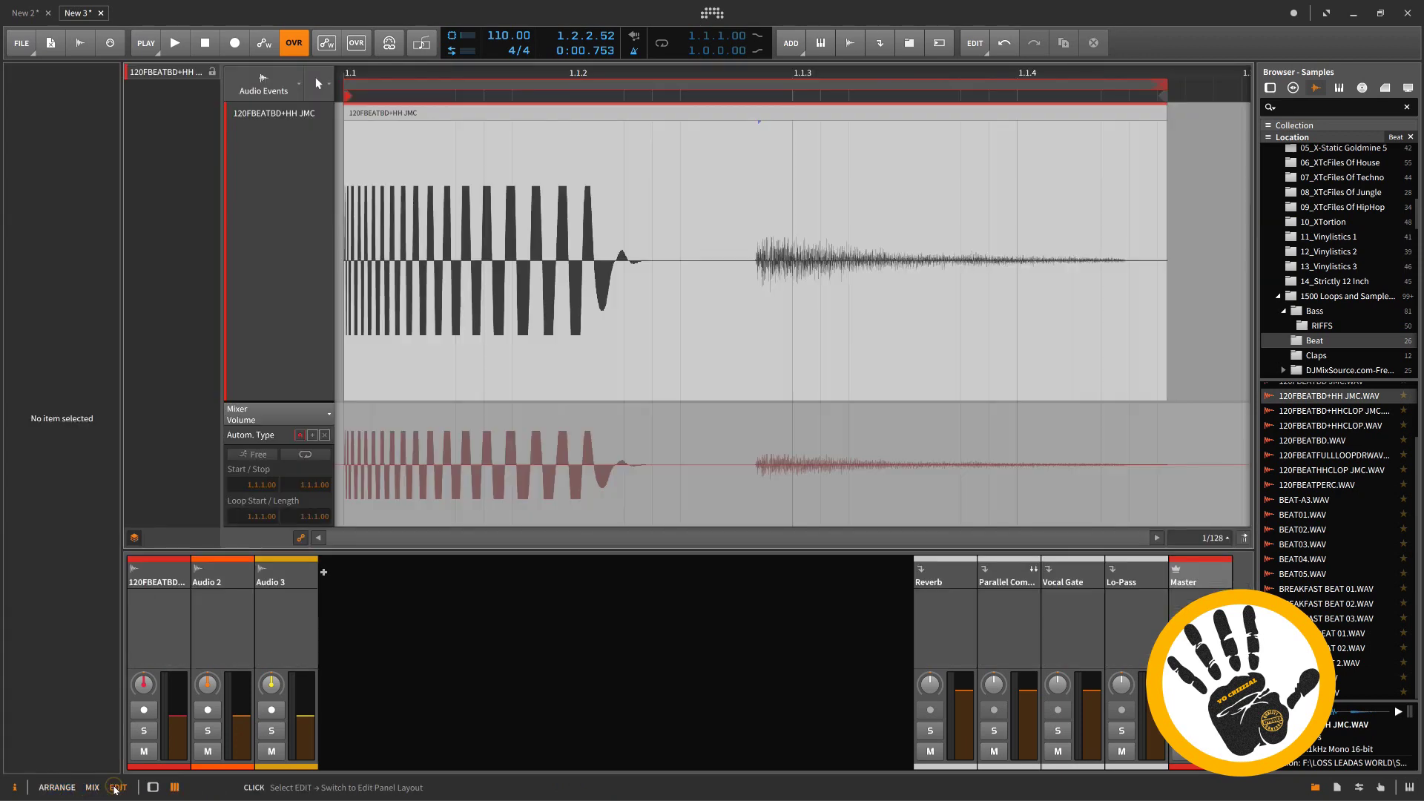
{"action": "left_click", "coordinate": [152, 787]}
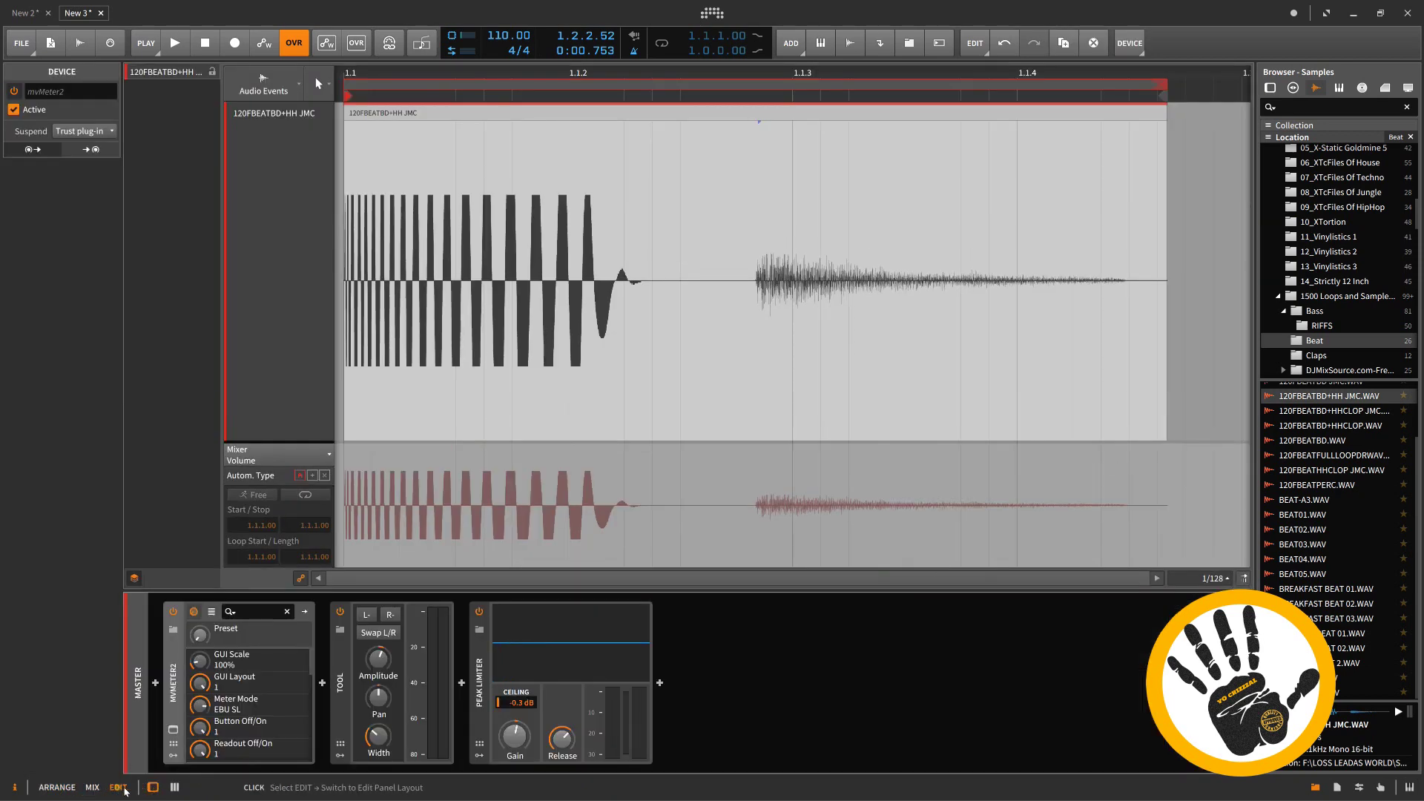
Show the detail editor in the Mix layout, and return to Edit to swap between mixer and device panels, leaving the devices displayed
{"action": "left_click", "coordinate": [92, 788]}
{"action": "left_click", "coordinate": [152, 788]}
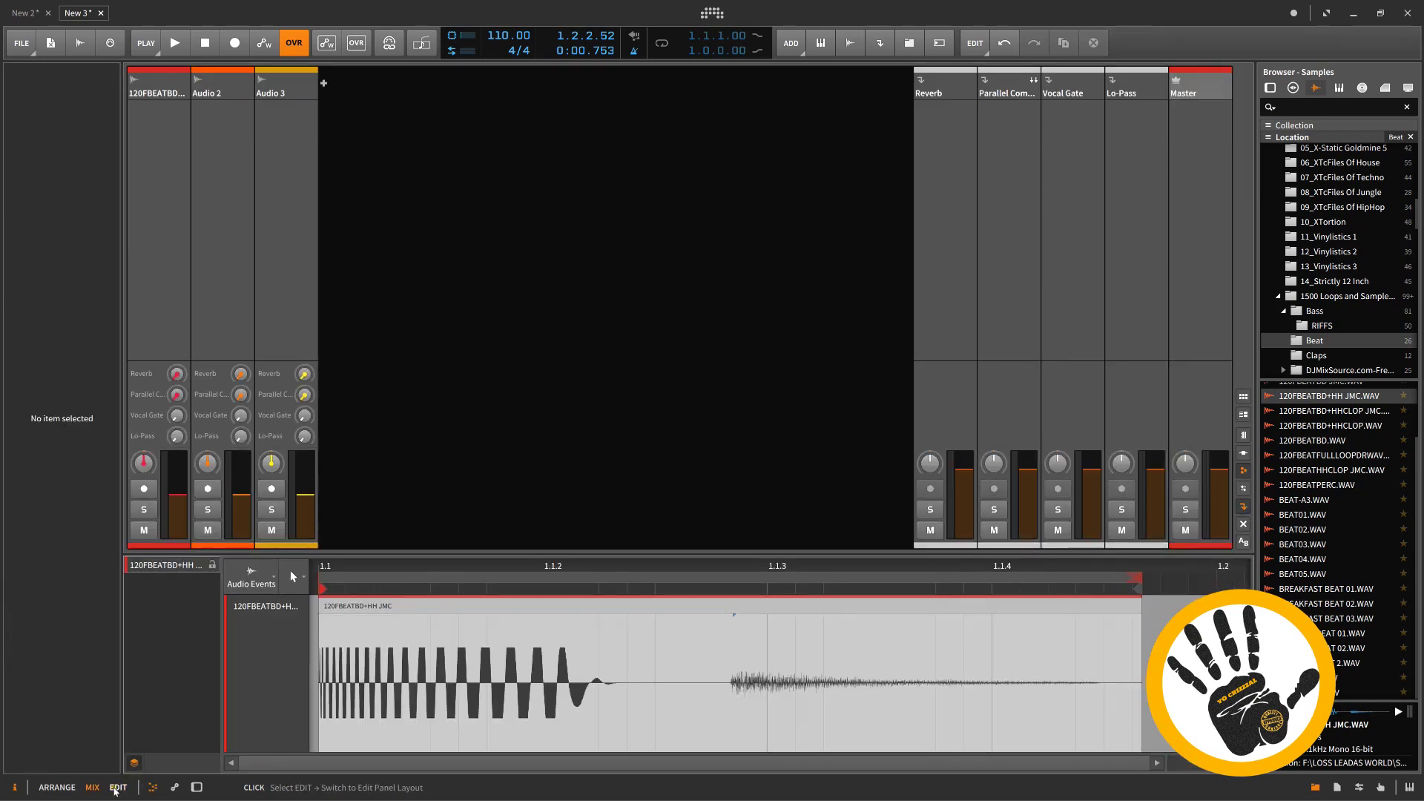
{"action": "left_click", "coordinate": [118, 788]}
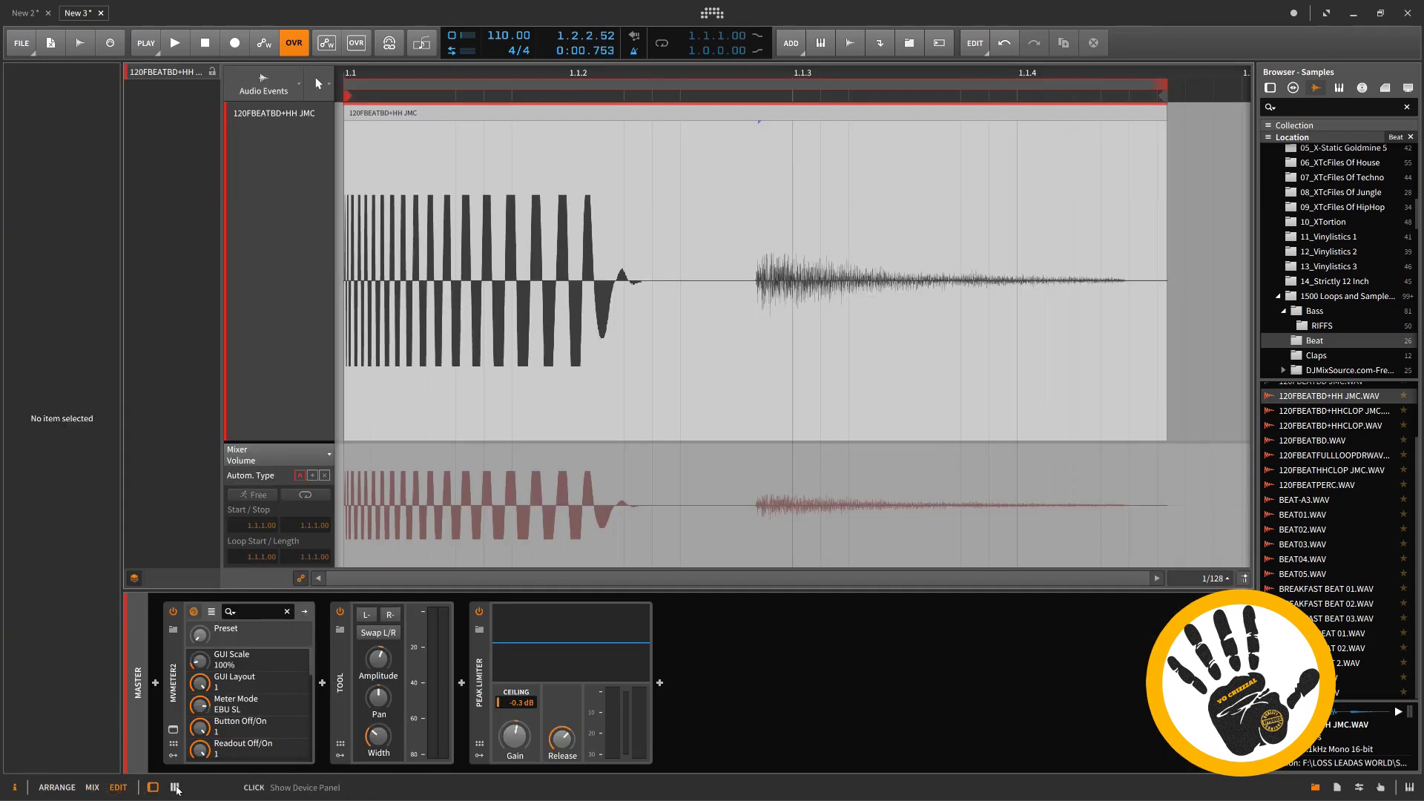
{"action": "left_click", "coordinate": [175, 788]}
{"action": "left_click", "coordinate": [155, 789]}
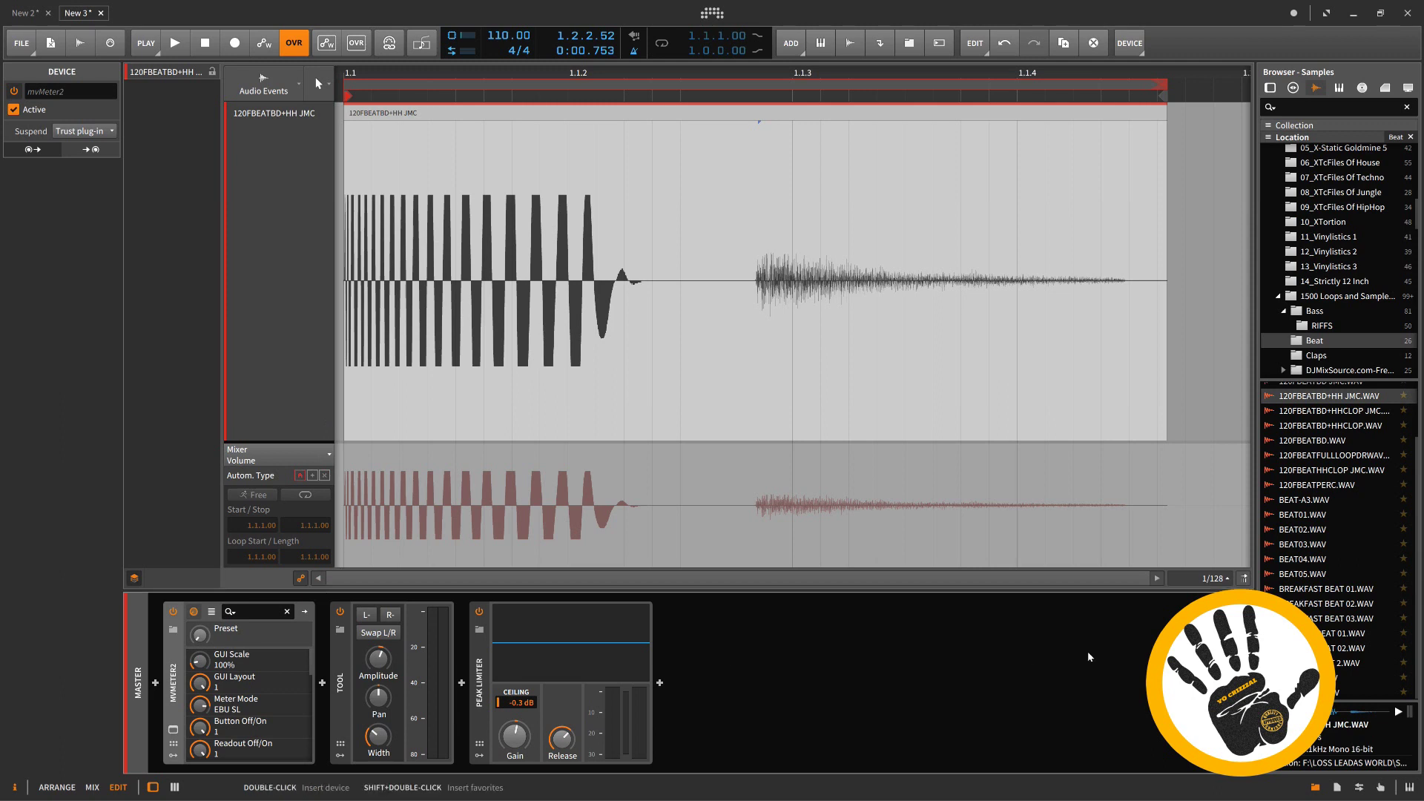
Toggle the browser panel several times, leaving it hidden beside the clip editor
{"action": "left_click", "coordinate": [1315, 787]}
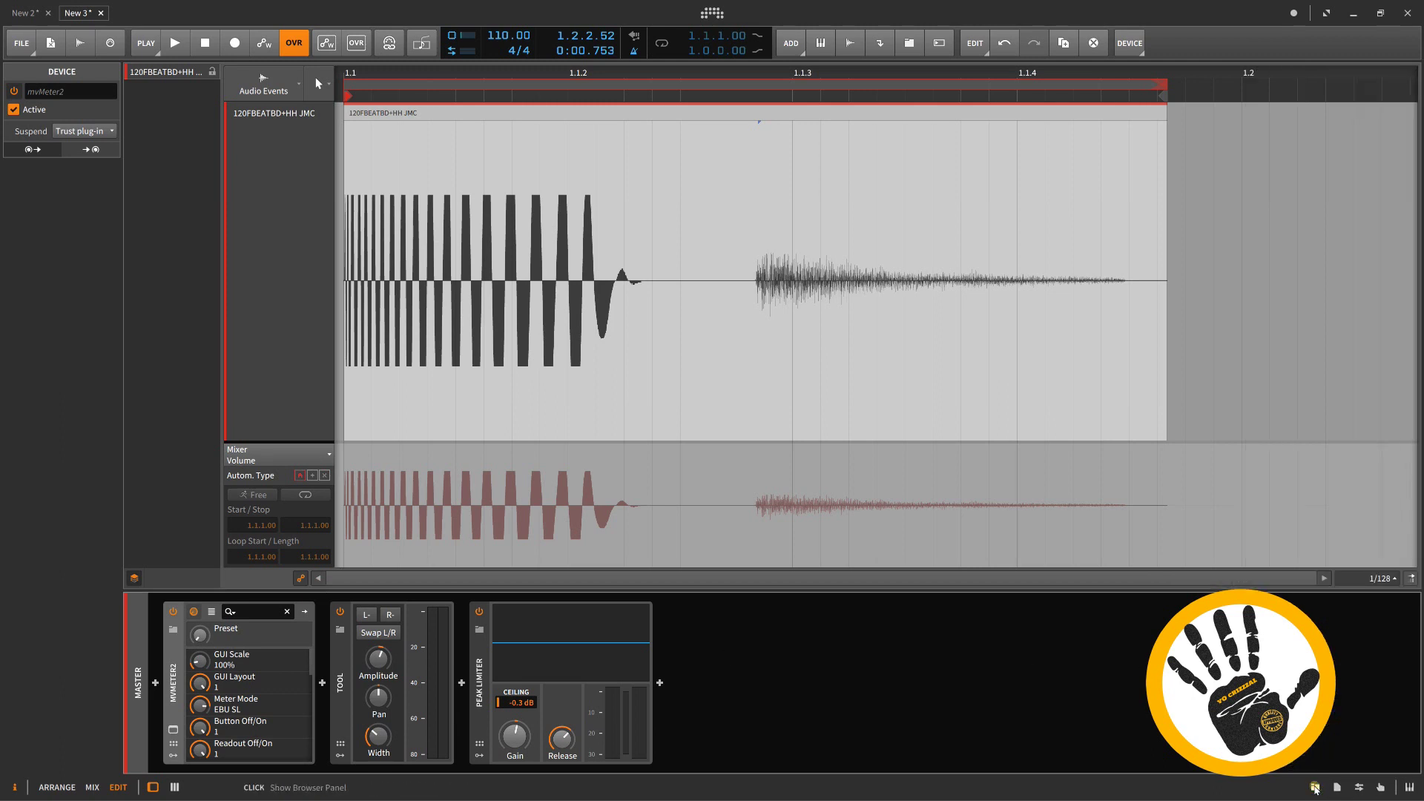
{"action": "left_click", "coordinate": [1315, 787]}
{"action": "left_click", "coordinate": [1315, 787]}
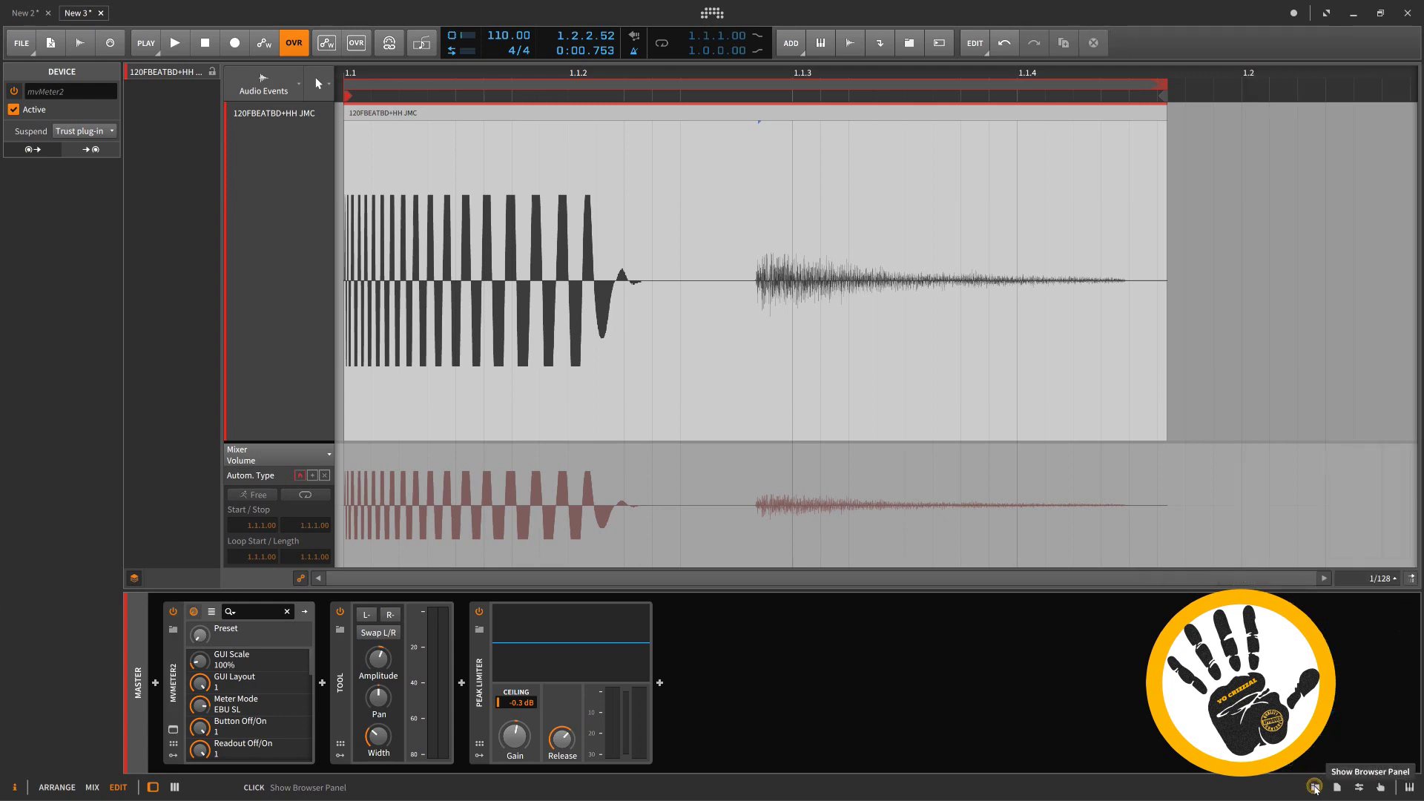
Open the pop-up browser after the Master's Peak Limiter, redisplay the browser panel, and move the pop-up aside before cancelling it
{"action": "left_click", "coordinate": [660, 683]}
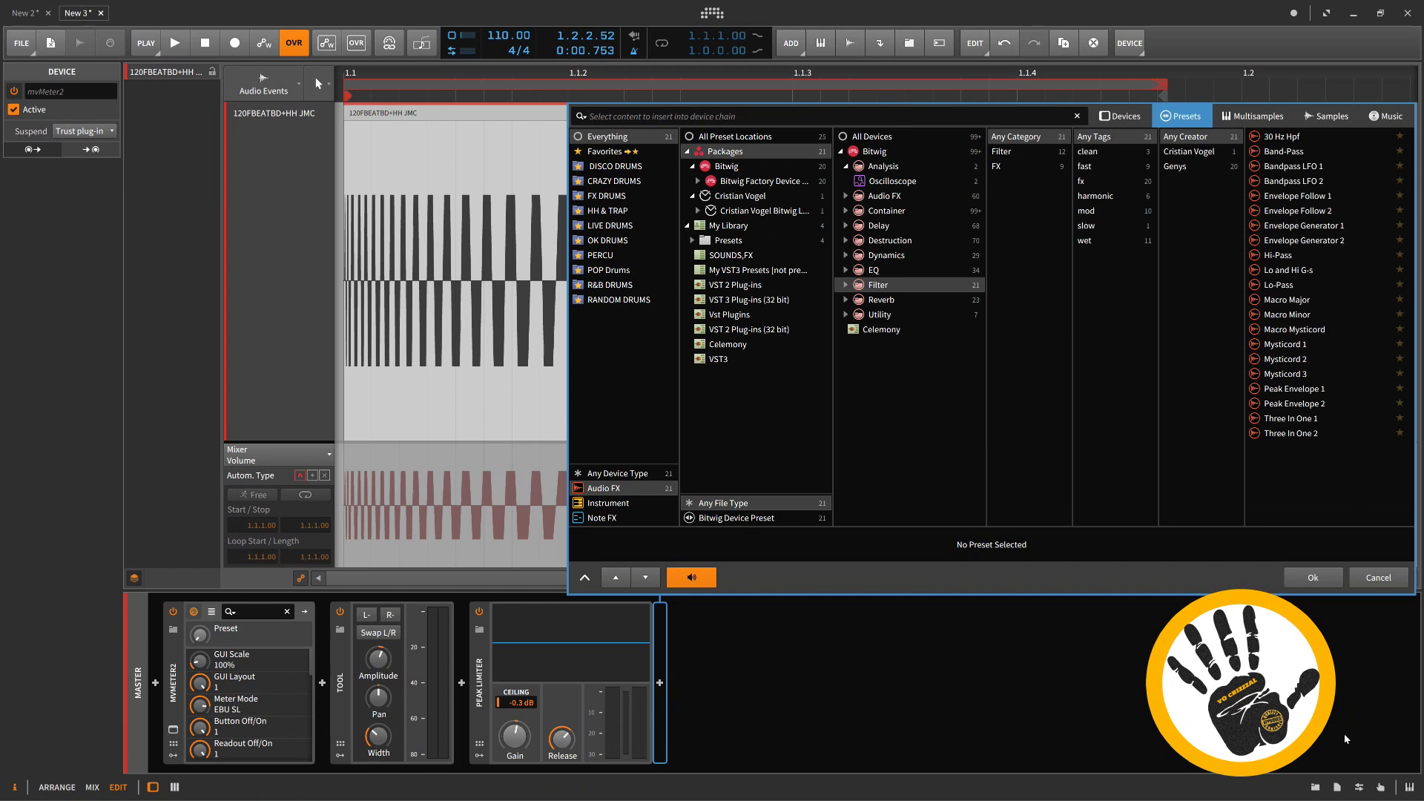
{"action": "left_click", "coordinate": [1315, 787]}
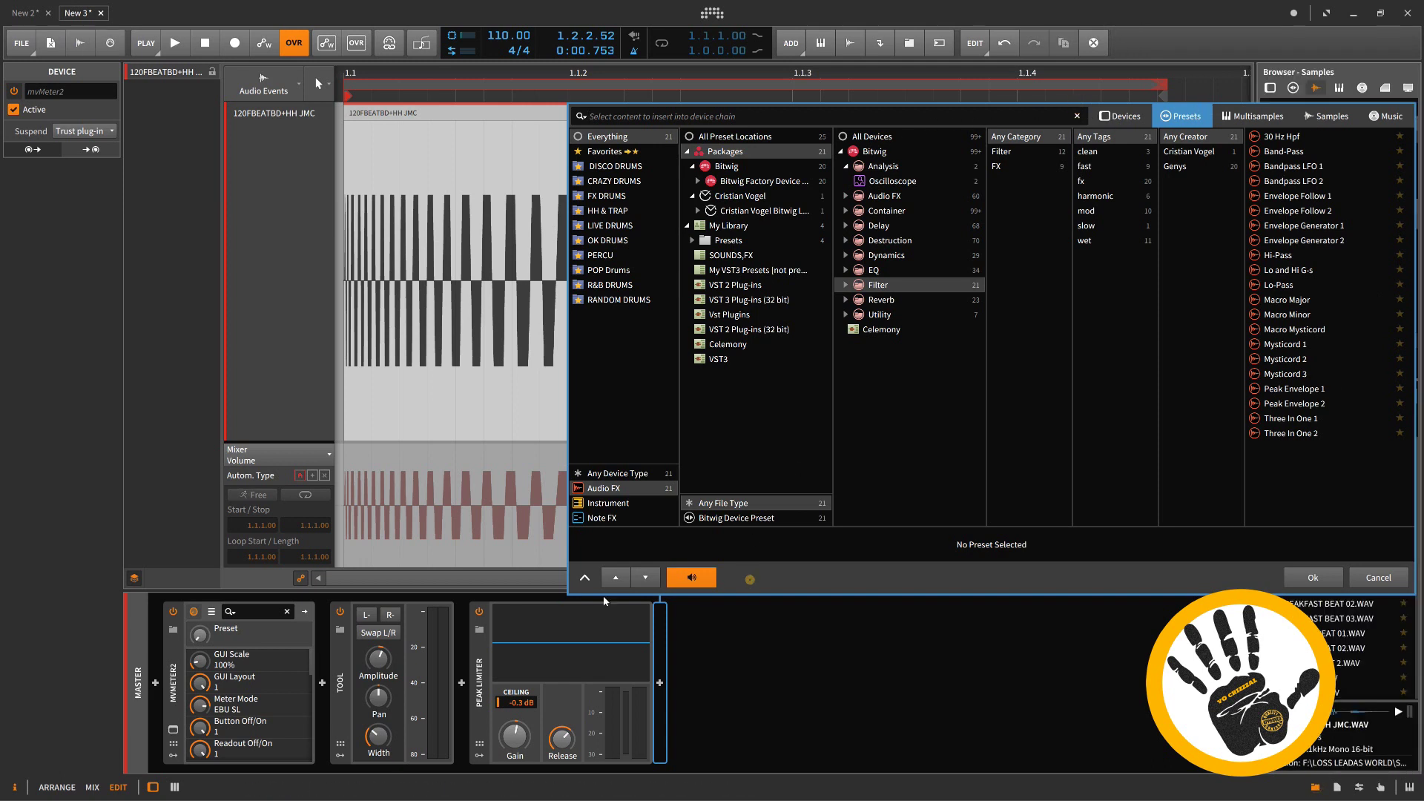
{"action": "left_click_drag", "start_coordinate": [752, 583], "coordinate": [427, 601]}
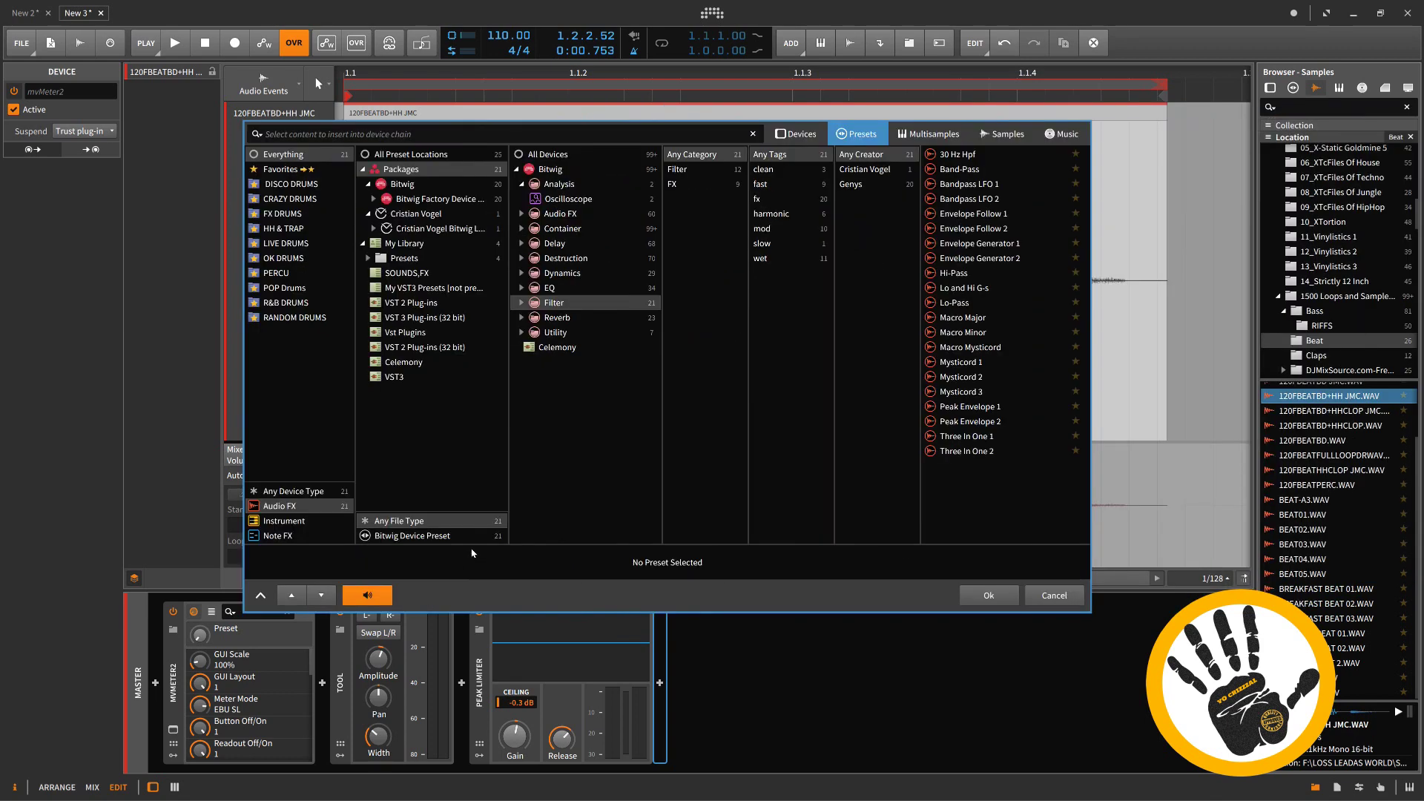
{"action": "left_click", "coordinate": [1062, 595]}
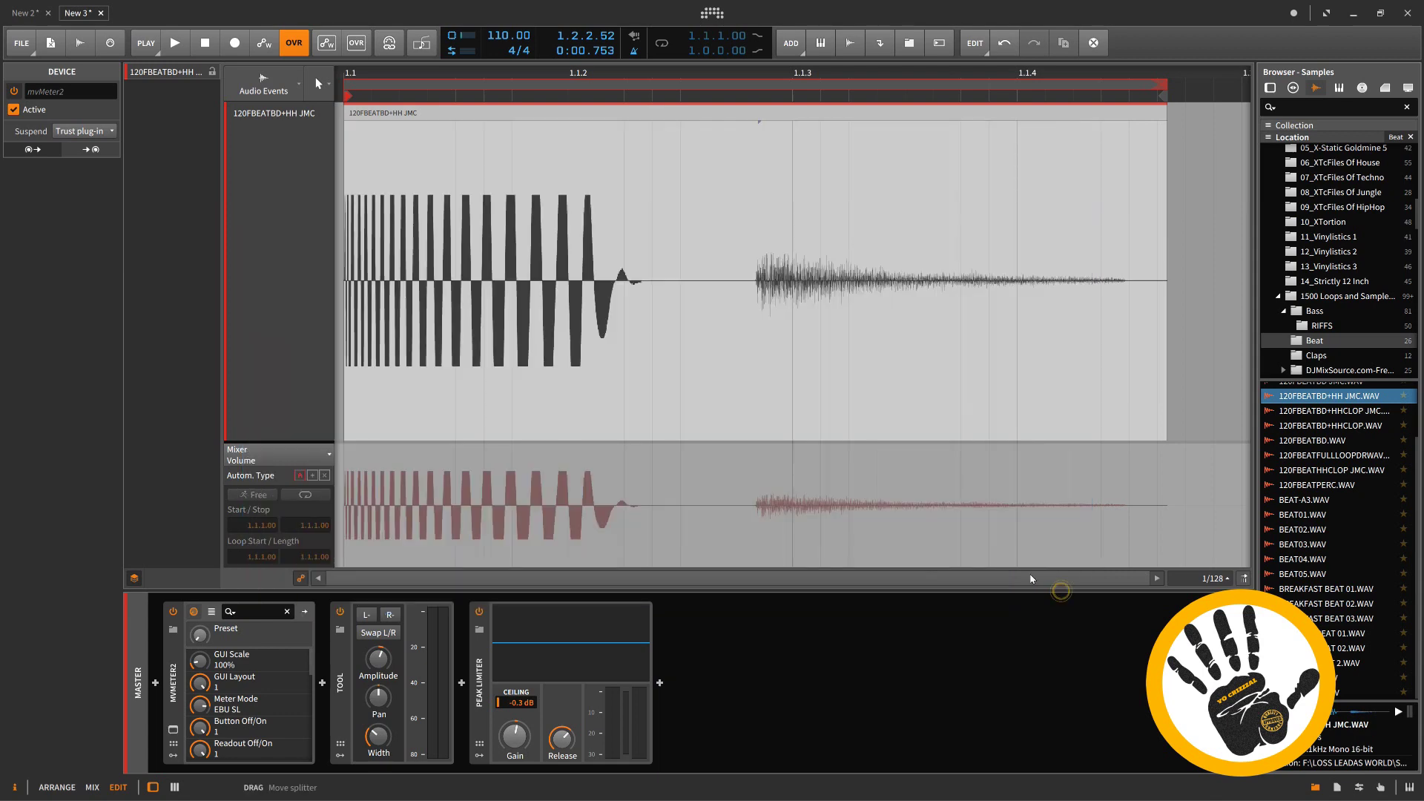